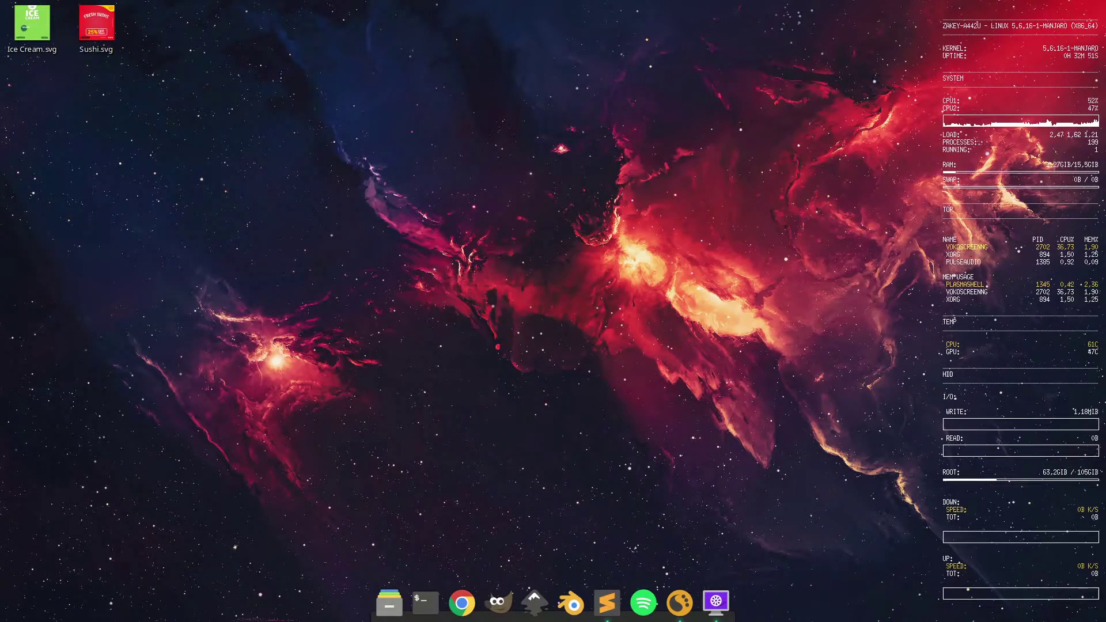
double_click(94, 46)
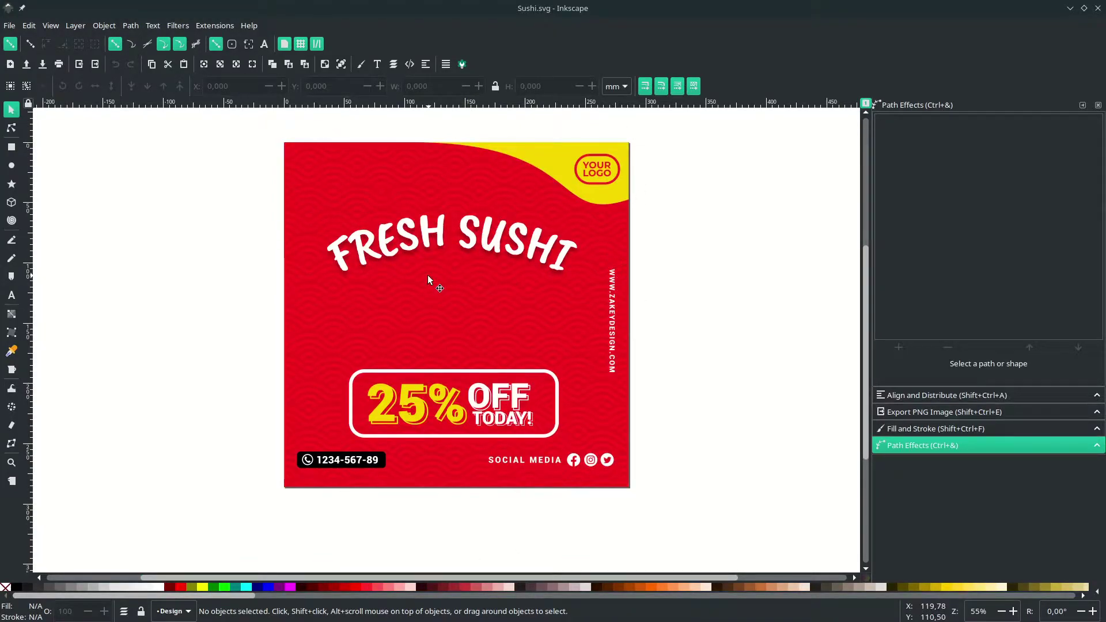
left_click(9, 26)
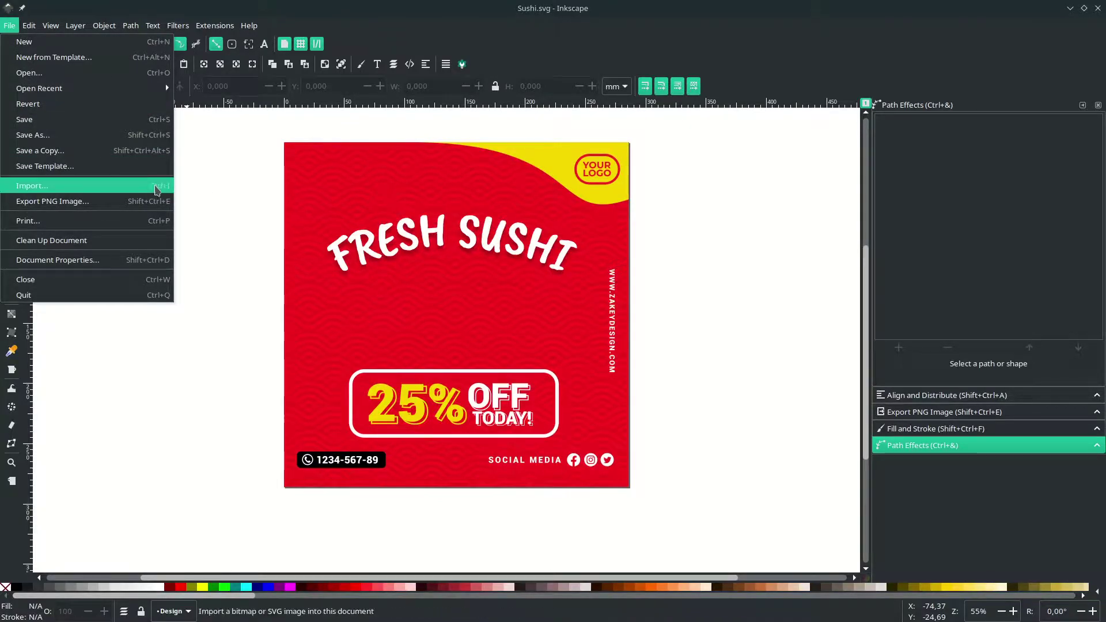
left_click(499, 290)
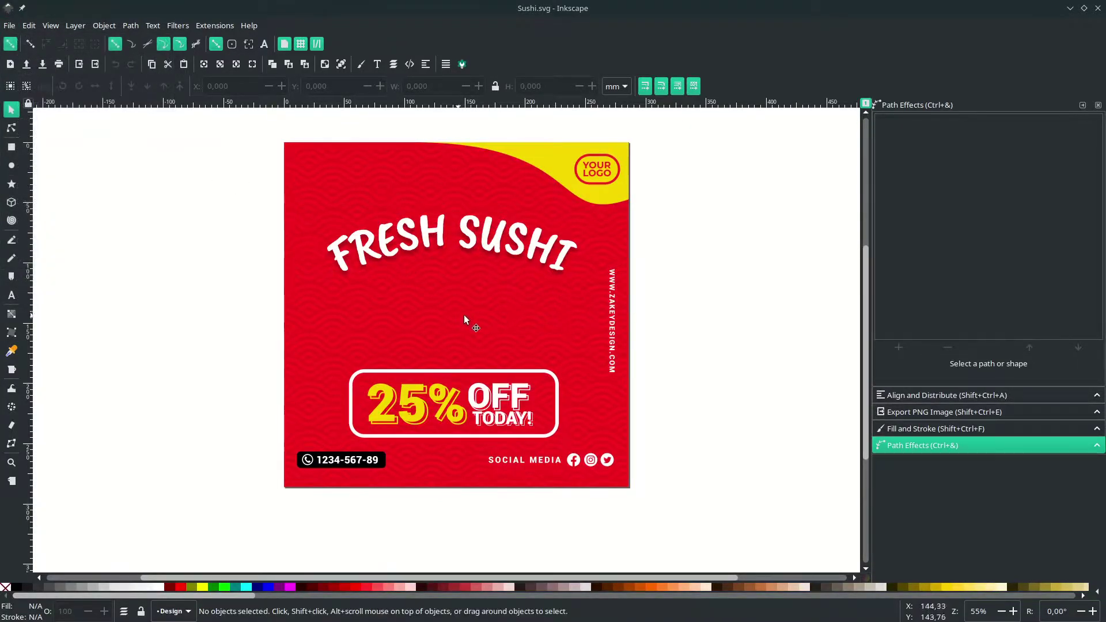
scroll(465, 314, "up", 2)
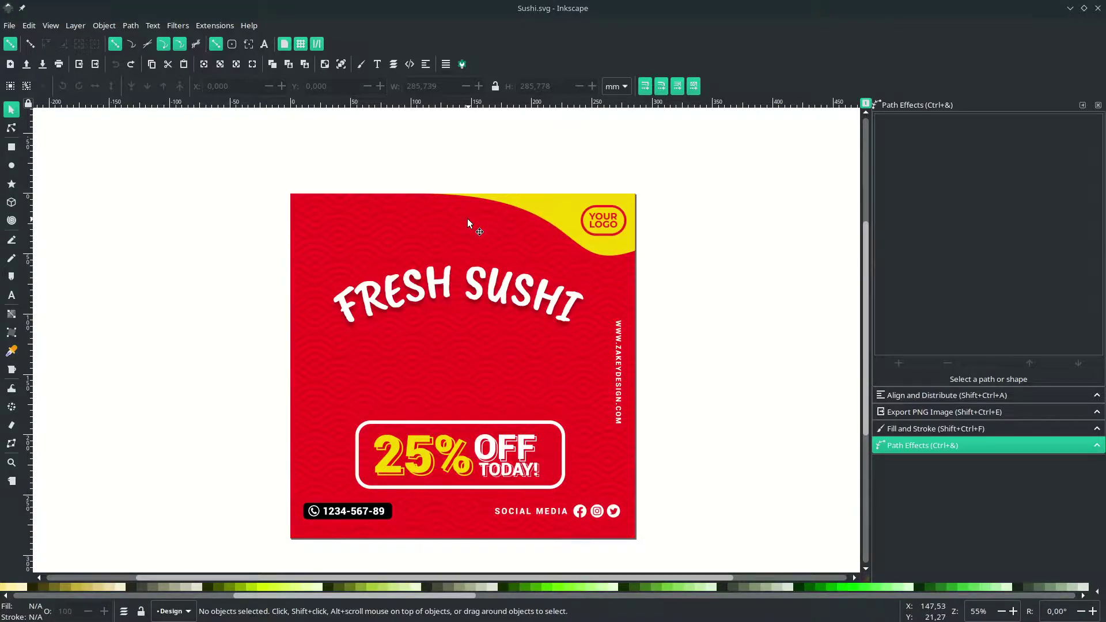
Step: Nudge the wave pattern, try green and pale grey fills on it, then undo them
mouse_move(542, 244)
left_mouse_down()
mouse_move(530, 249)
mouse_move(624, 246)
mouse_move(525, 244)
left_mouse_up()
left_click(542, 588)
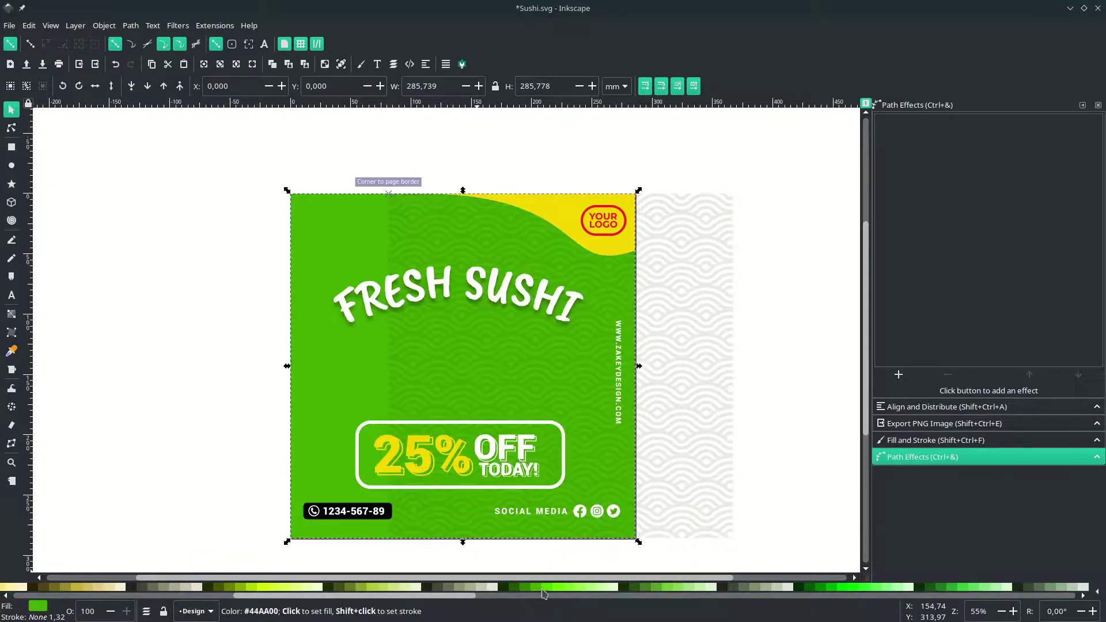
left_click(602, 589)
left_click(507, 589)
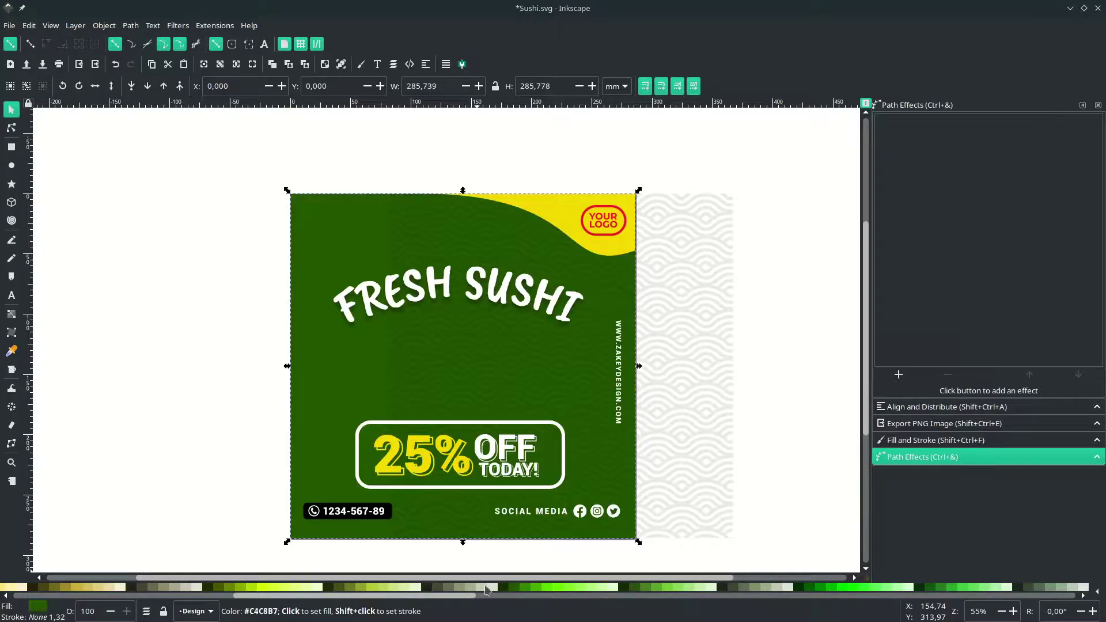
left_click(487, 588)
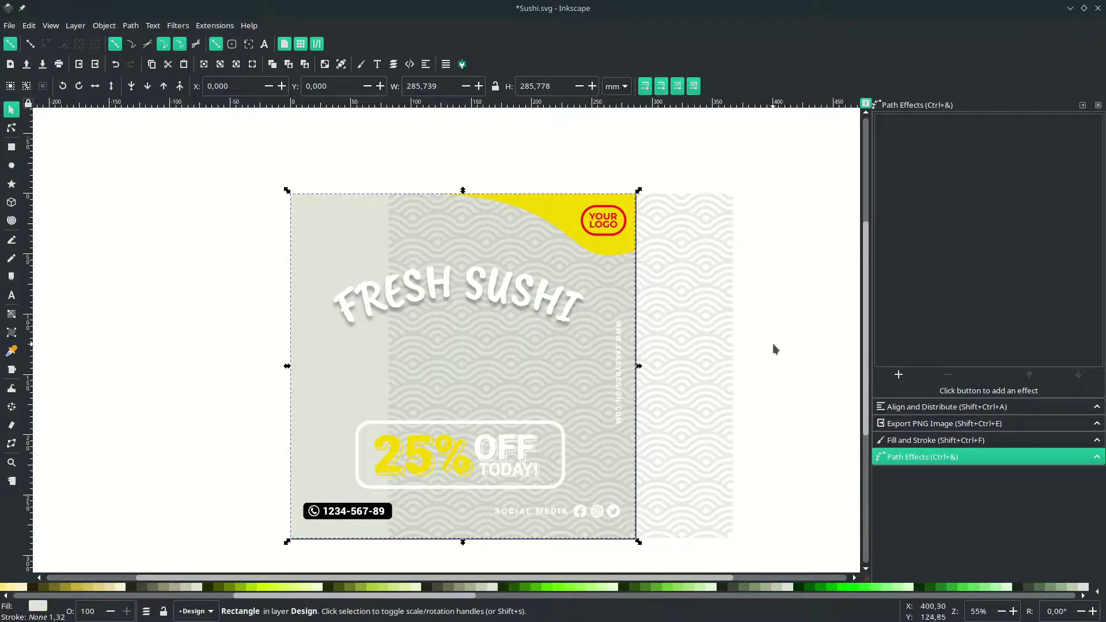
key("Escape")
key("ctrl+z")
key("ctrl+z")
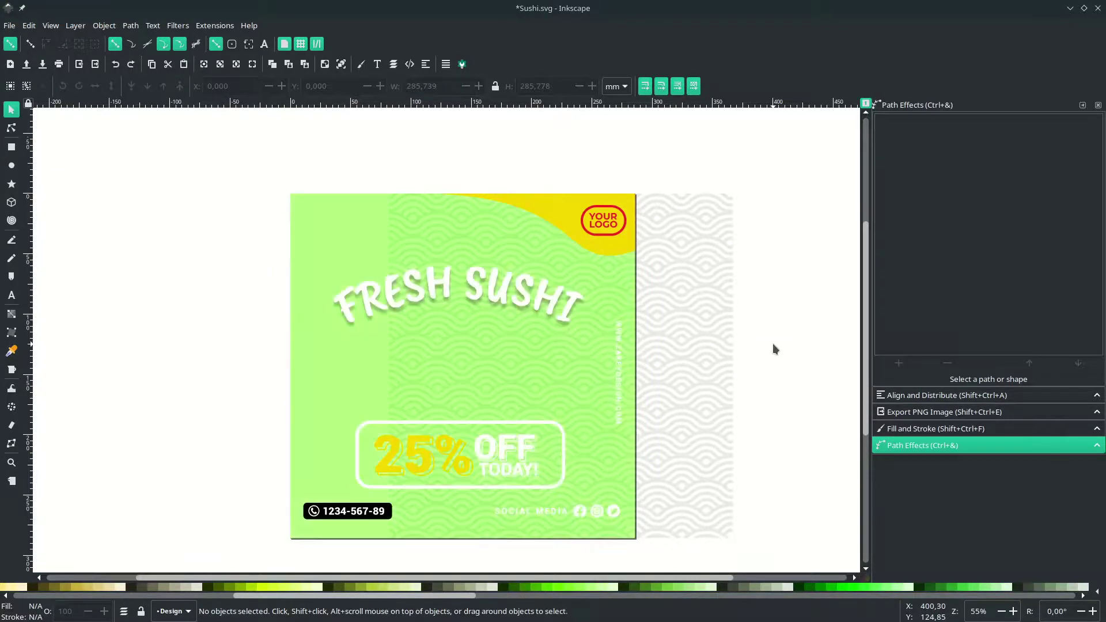
key("ctrl+z")
key("ctrl+z")
key("ctrl+z")
key("ctrl+z")
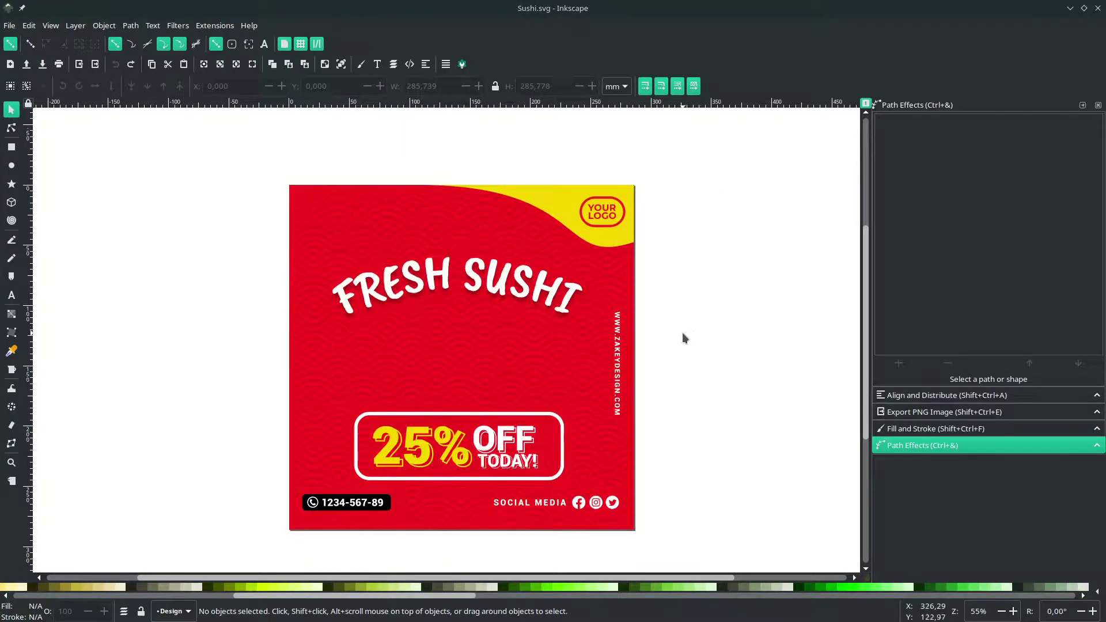
Step: Alt-click to select the solid red rectangle beneath the wave pattern
left_click(596, 288)
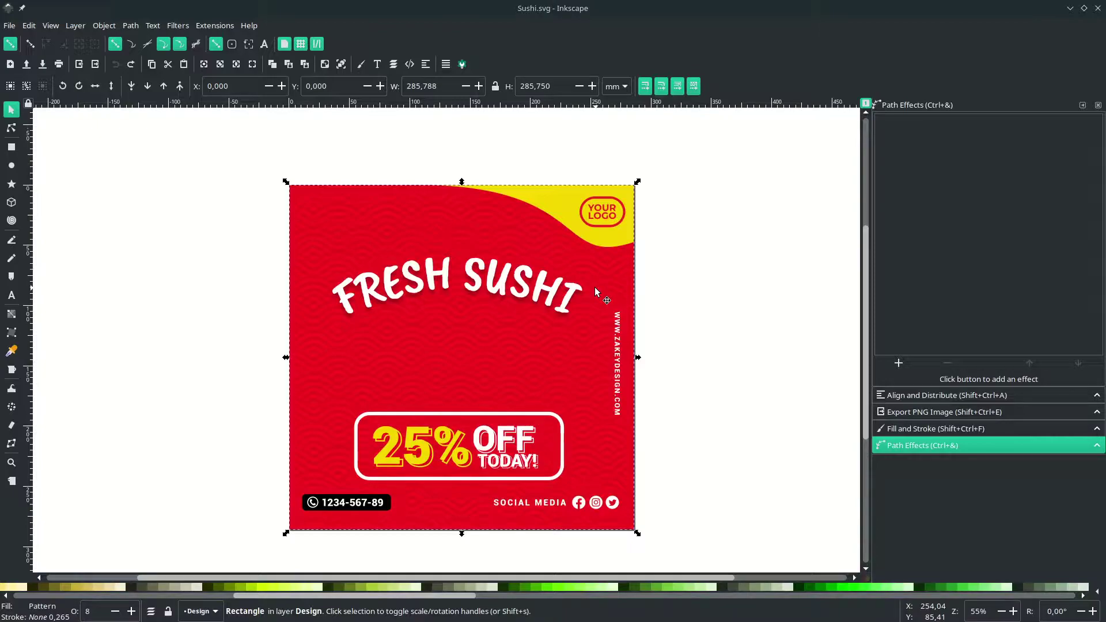
key("alt")
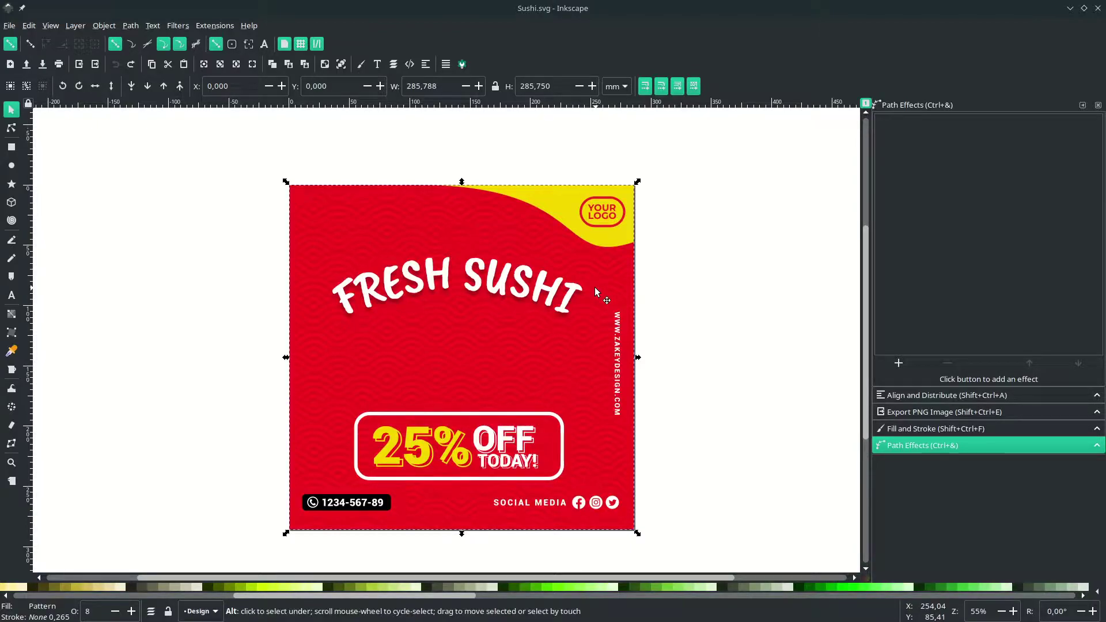
left_click(594, 287, "alt")
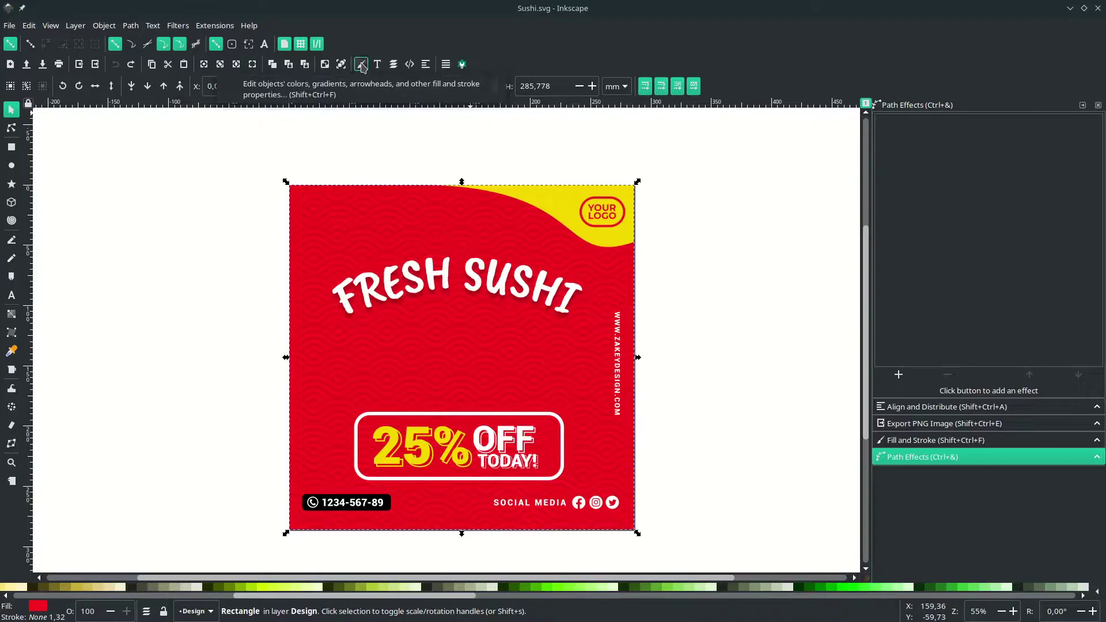
left_click(361, 64)
mouse_move(956, 197)
left_mouse_down()
mouse_move(943, 200)
mouse_move(978, 199)
left_mouse_up()
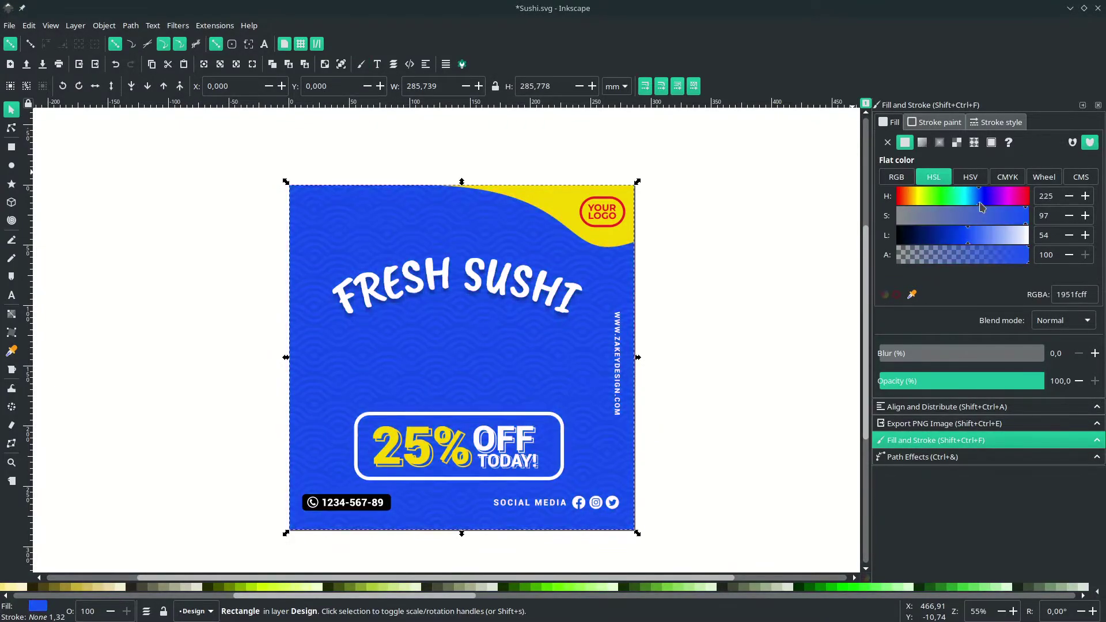
left_click(1094, 293)
left_click(1098, 105)
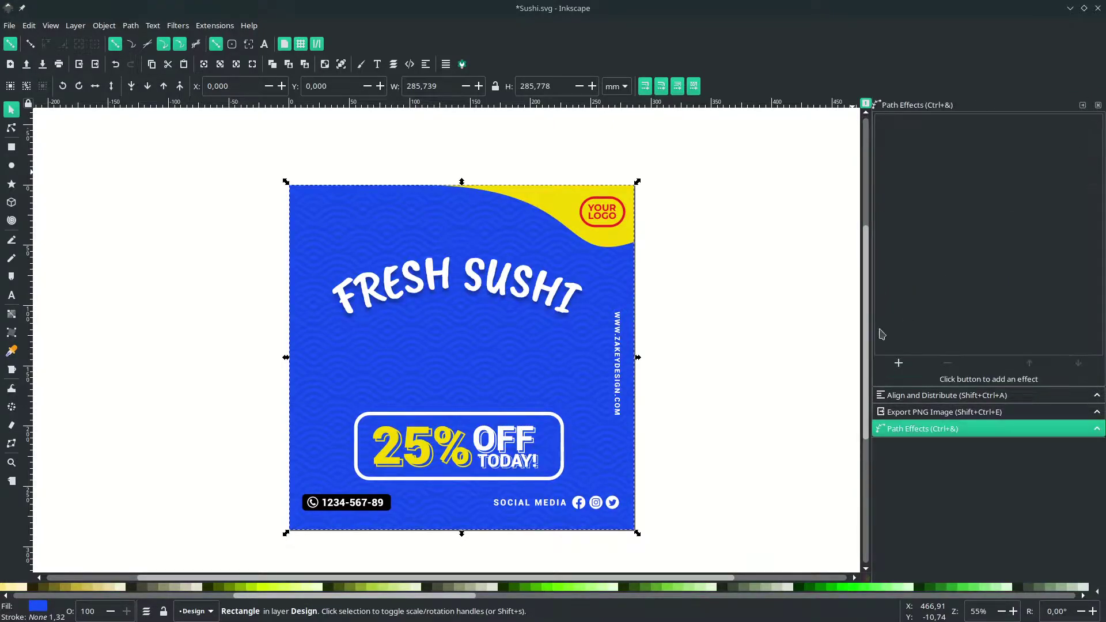
left_click(798, 301)
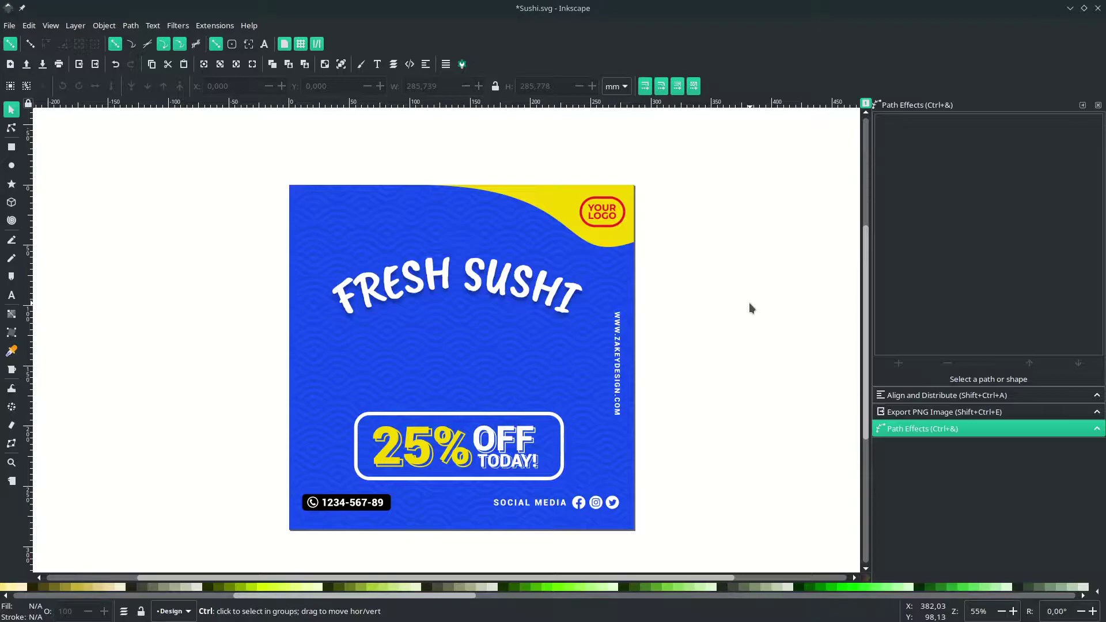
key("ctrl+z")
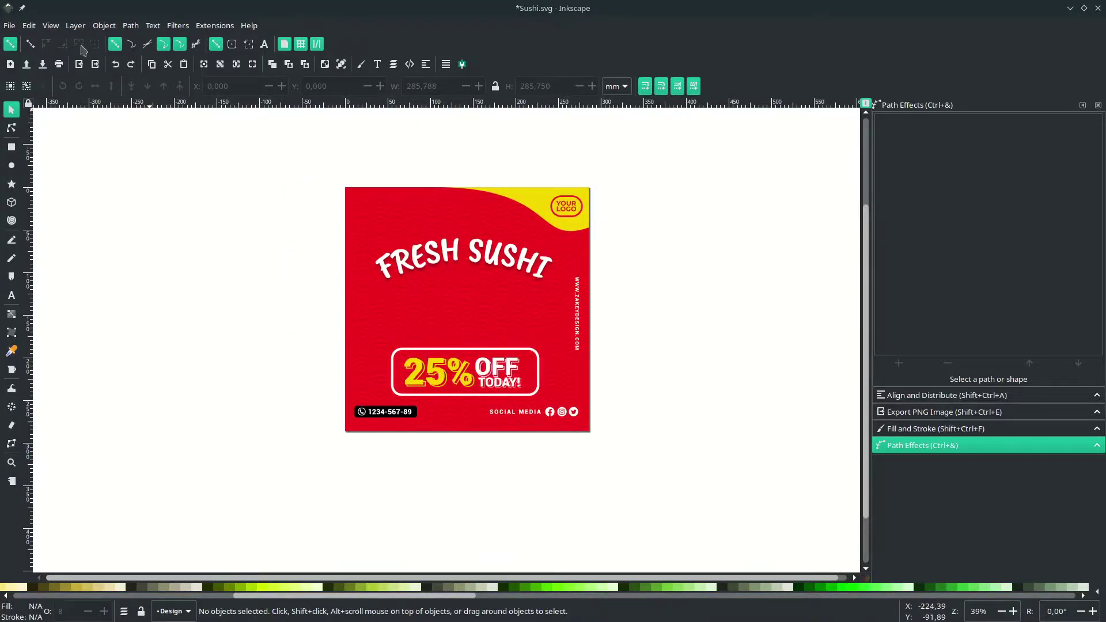
Step: Set the document page height to 1920 px in Document Properties
left_click(9, 25)
left_click(74, 257)
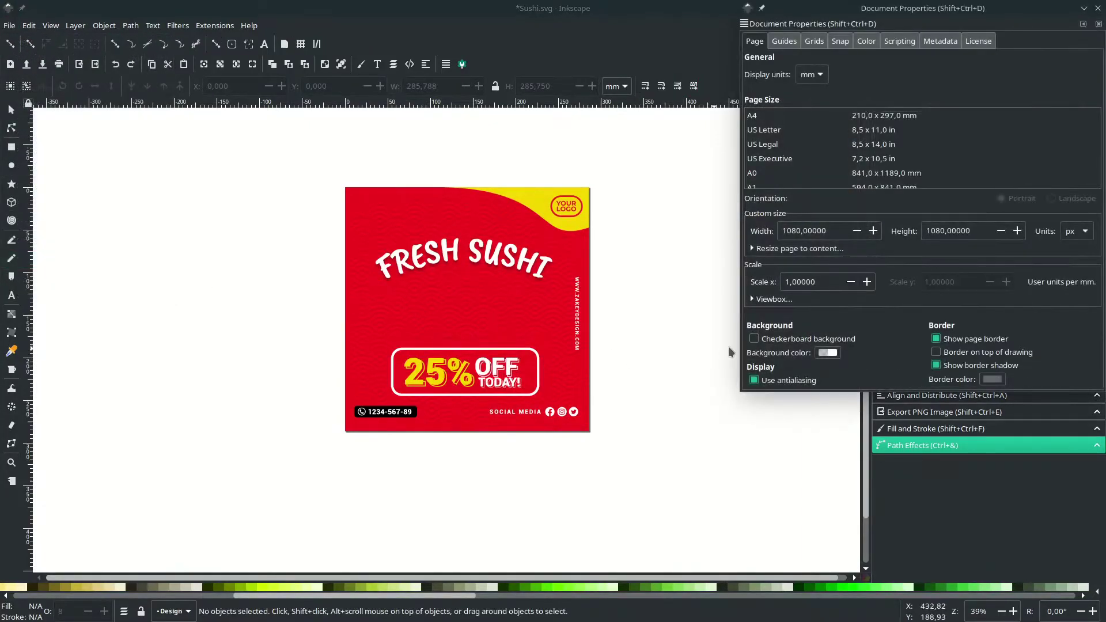
triple_click(971, 230)
type("1920")
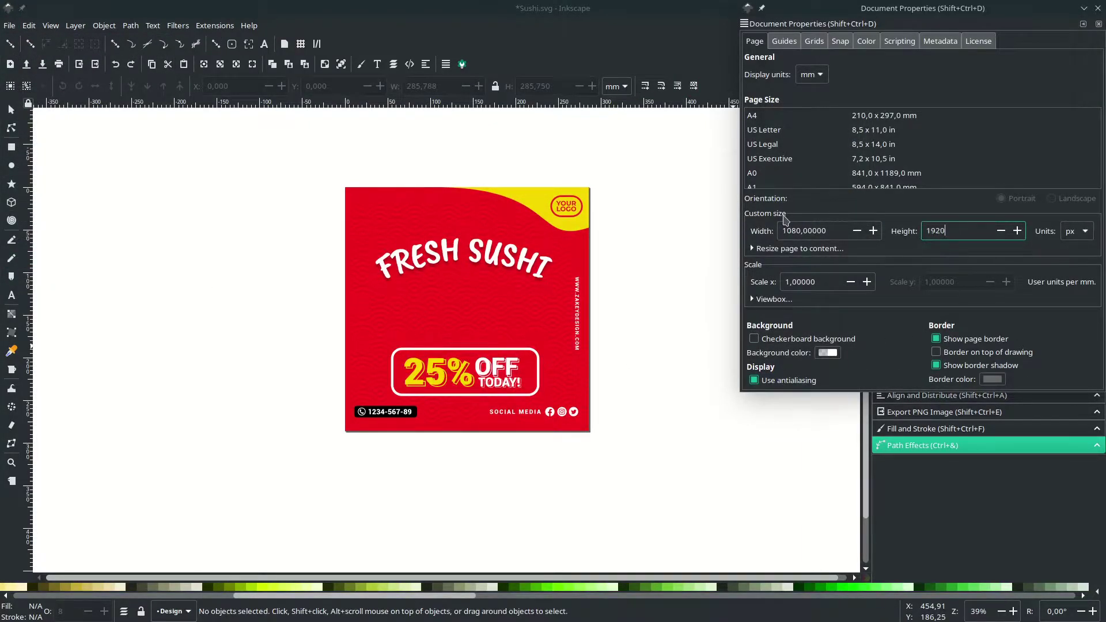
key("Return")
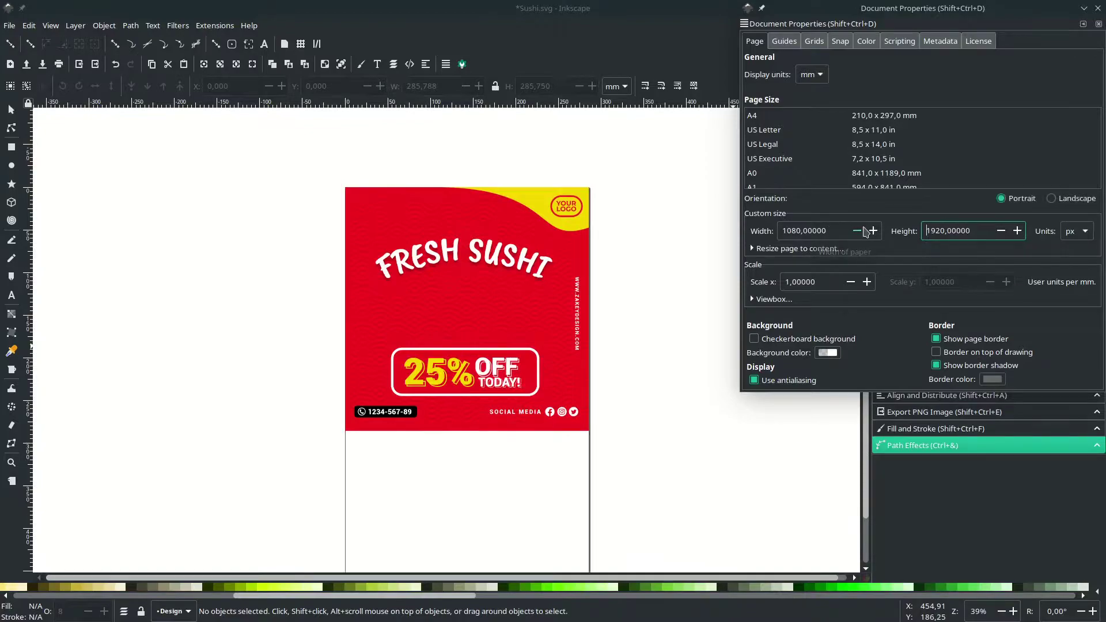
left_click(1097, 8)
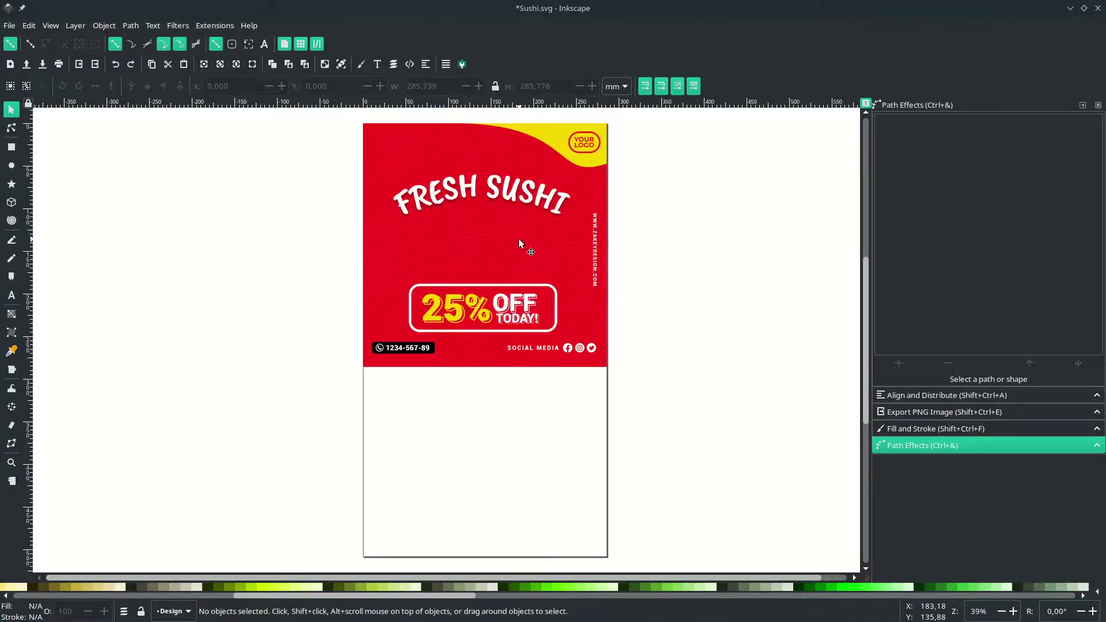
Step: Stretch the solid red background rectangle down to the new page bottom
left_click(520, 241)
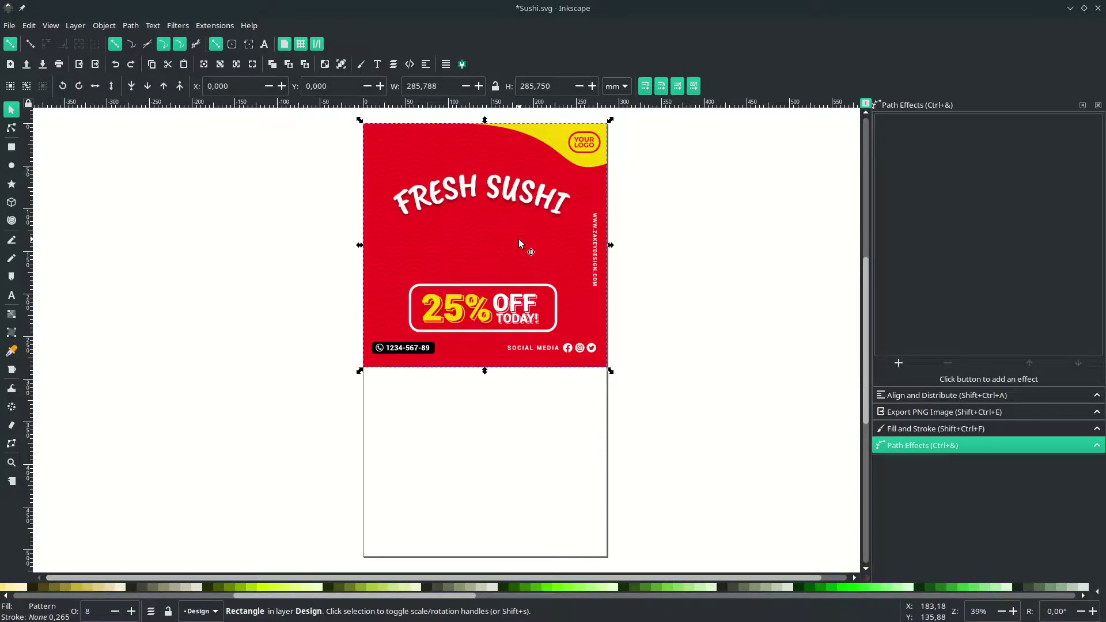
key("Escape")
left_click(489, 258)
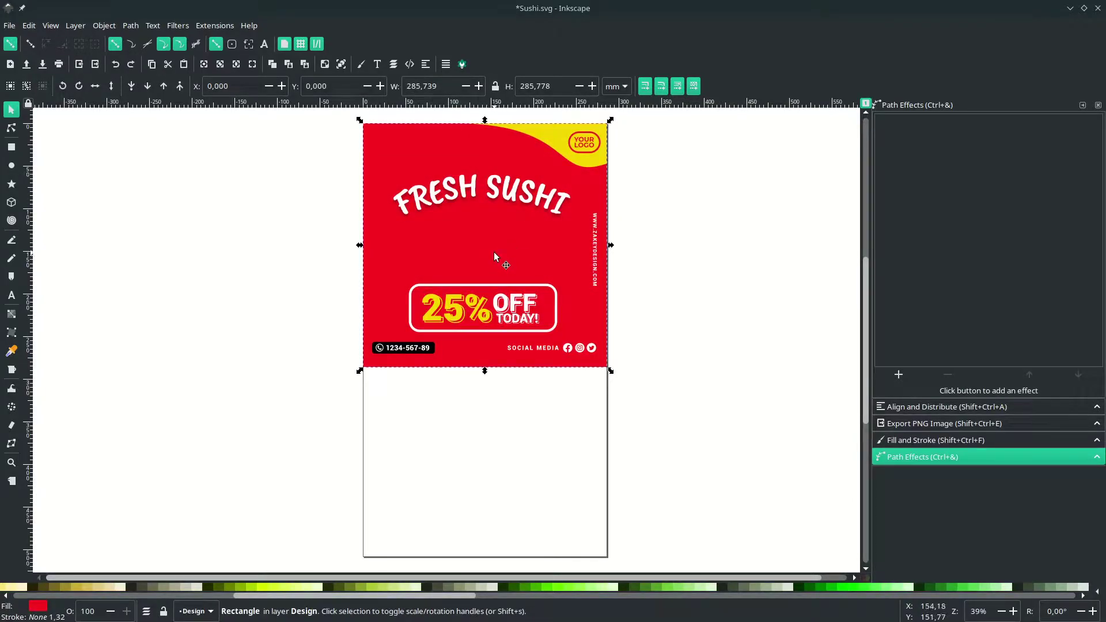
left_click_drag(487, 373, 489, 559)
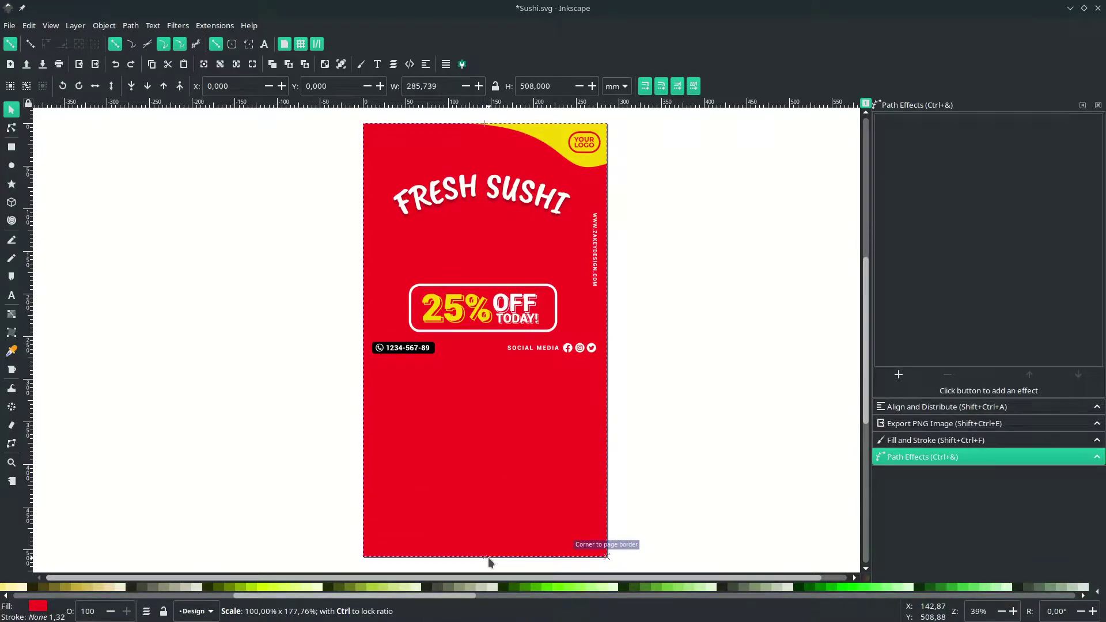
left_click_drag(489, 558, 488, 558)
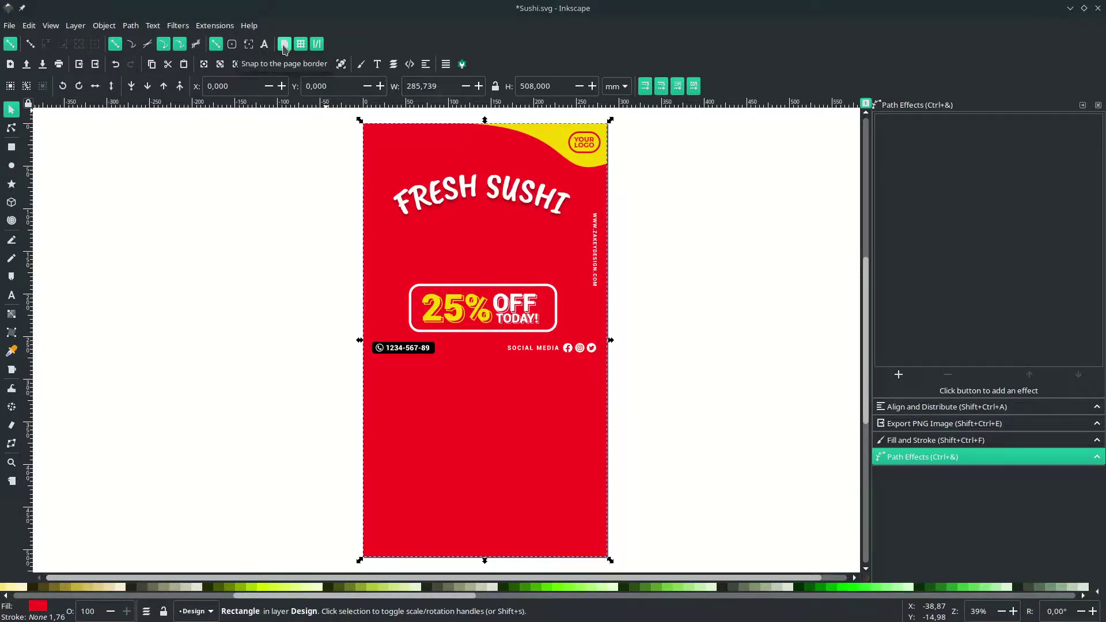
Step: Move the contact and social-media row, website text and 25% OFF TODAY! box lower
left_click(634, 383)
left_click_drag(639, 379, 333, 334)
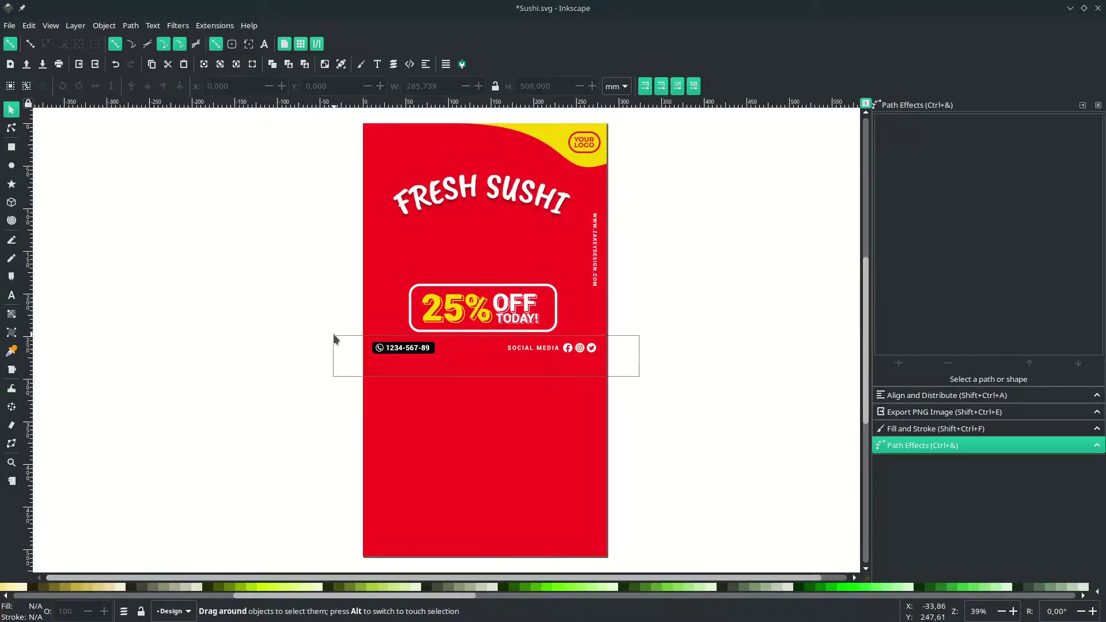
left_click_drag(405, 350, 410, 542)
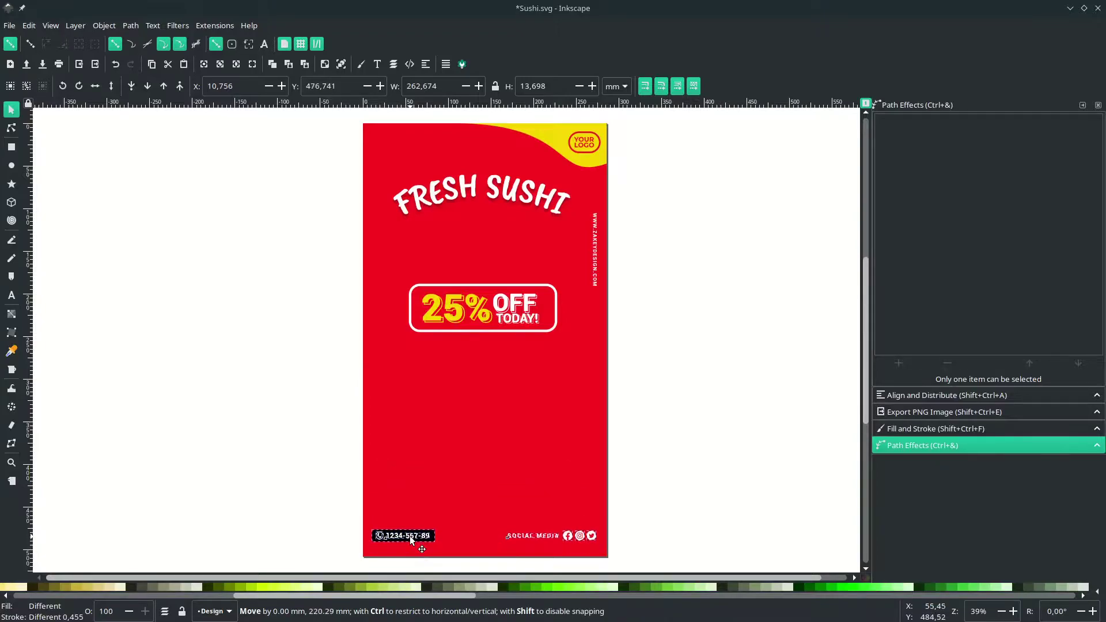
key("Escape")
mouse_move(598, 290)
left_mouse_down()
mouse_move(597, 426)
mouse_move(600, 347)
mouse_move(599, 356)
left_mouse_up()
left_click_drag(484, 308, 484, 464)
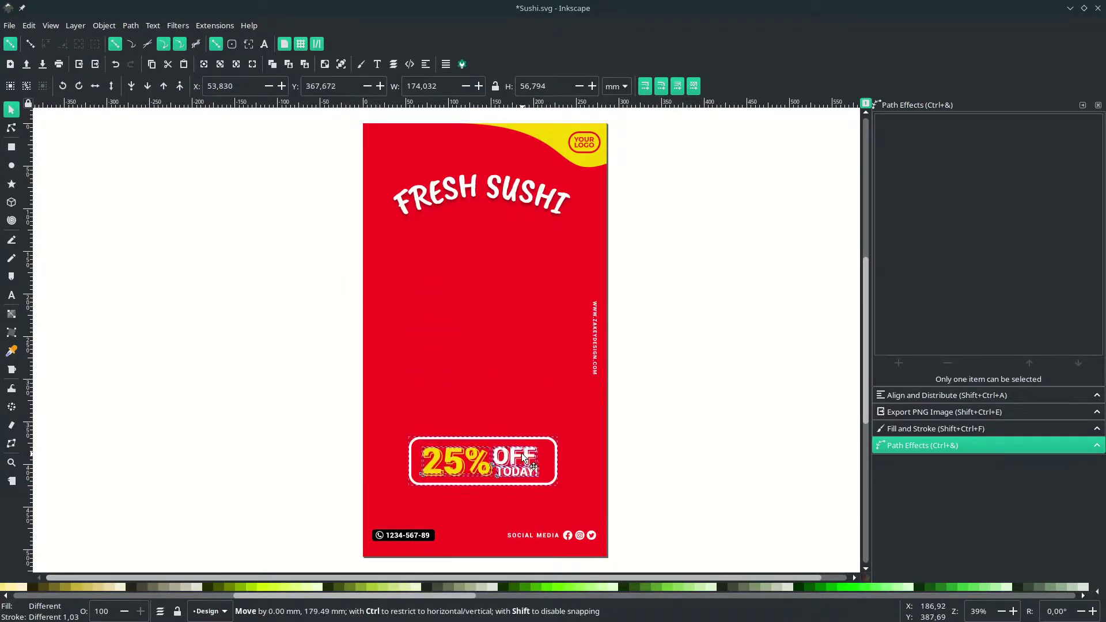
key("Escape")
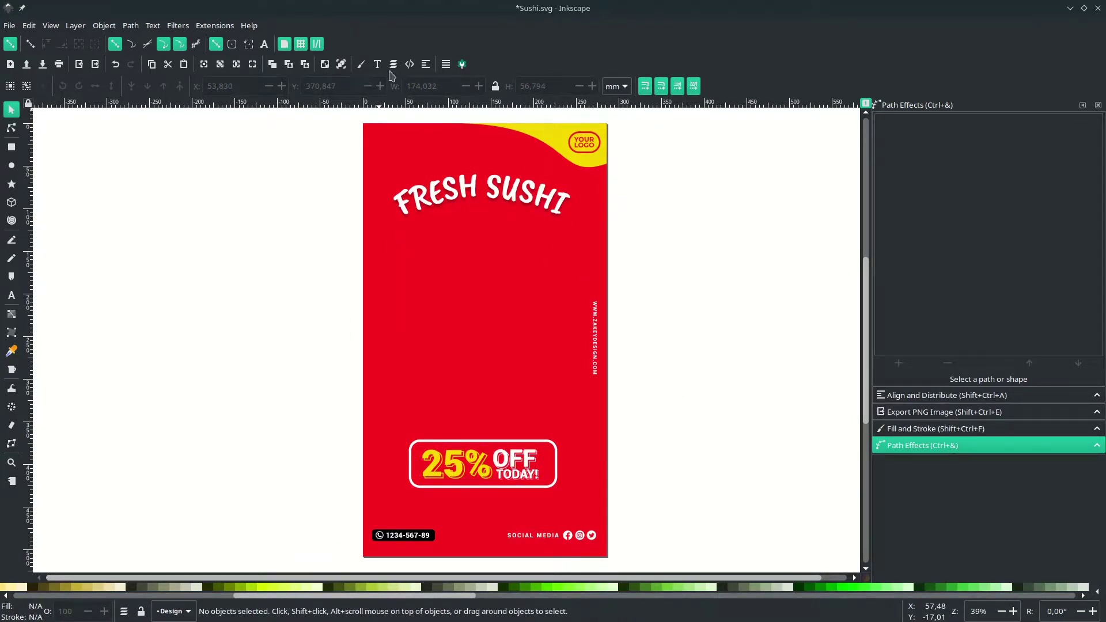
Step: In the Layers panel, make Pattern the active layer and unhide it
left_click(393, 67)
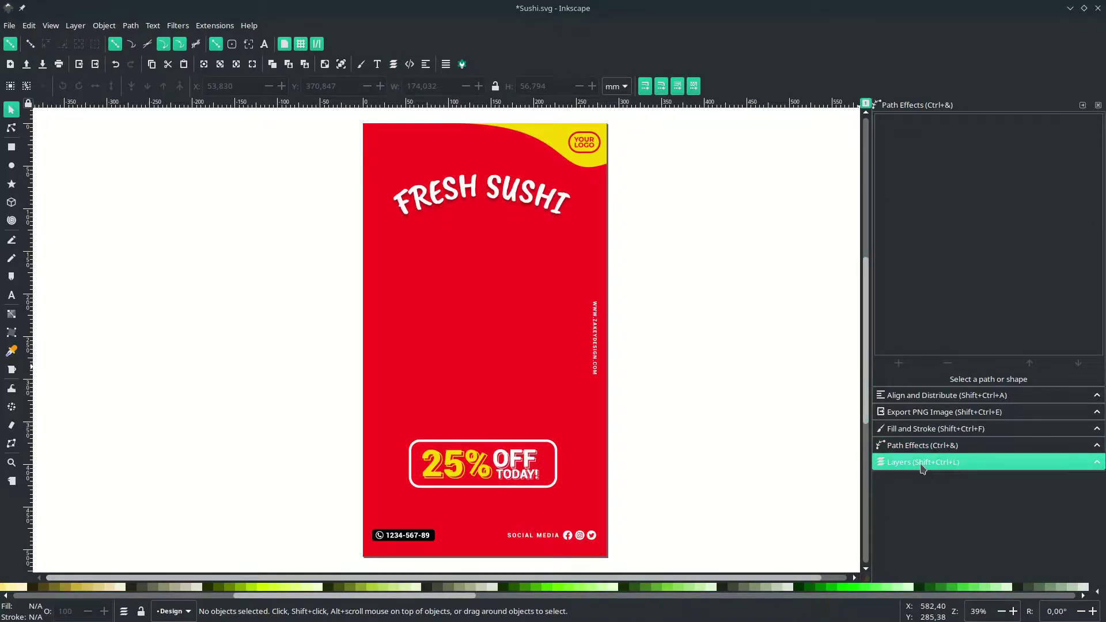
left_click(922, 468)
left_click(936, 124)
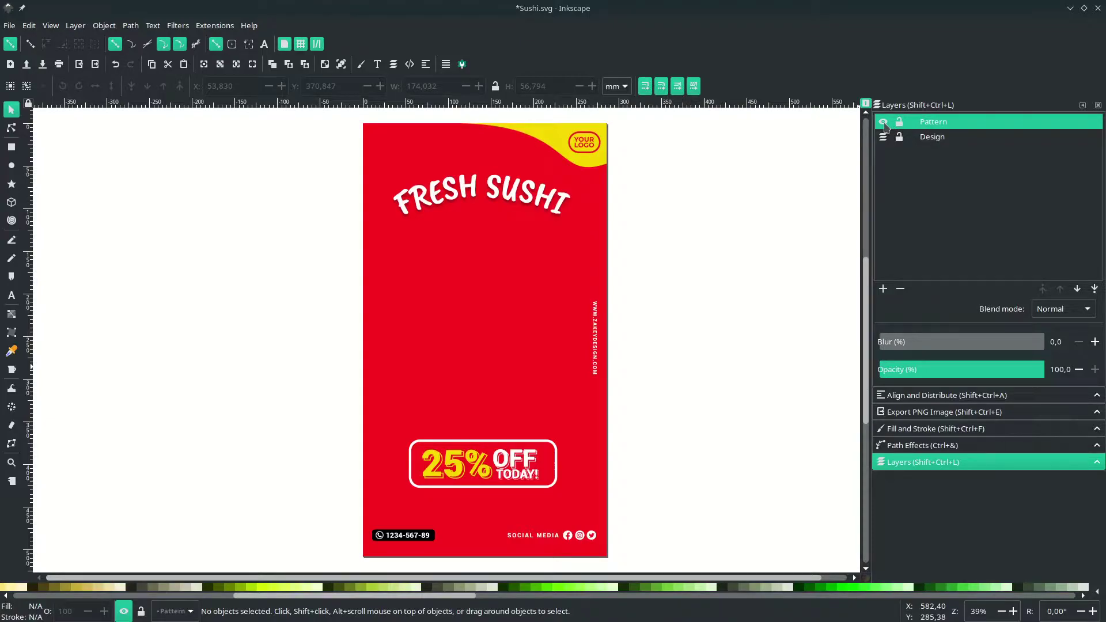
left_click(884, 121)
scroll(601, 211, "up", 4)
scroll(441, 292, "up", 5)
scroll(441, 291, "up", 1, "ctrl")
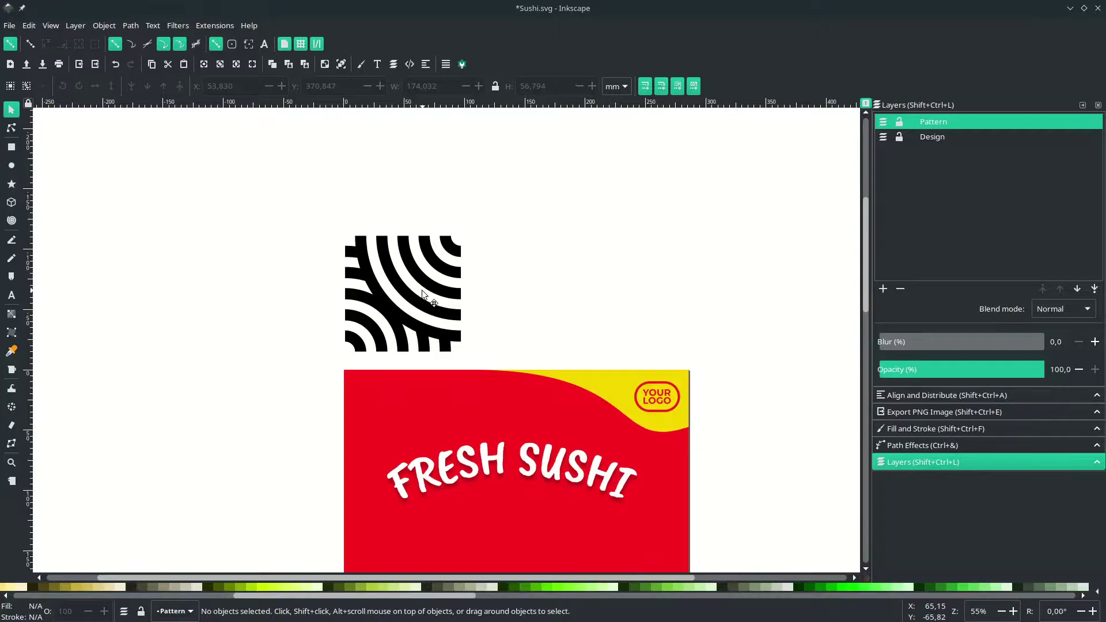
scroll(422, 289, "up", 1, "ctrl")
Step: Duplicate the black arc tile and place the copy to its right
left_click(494, 289)
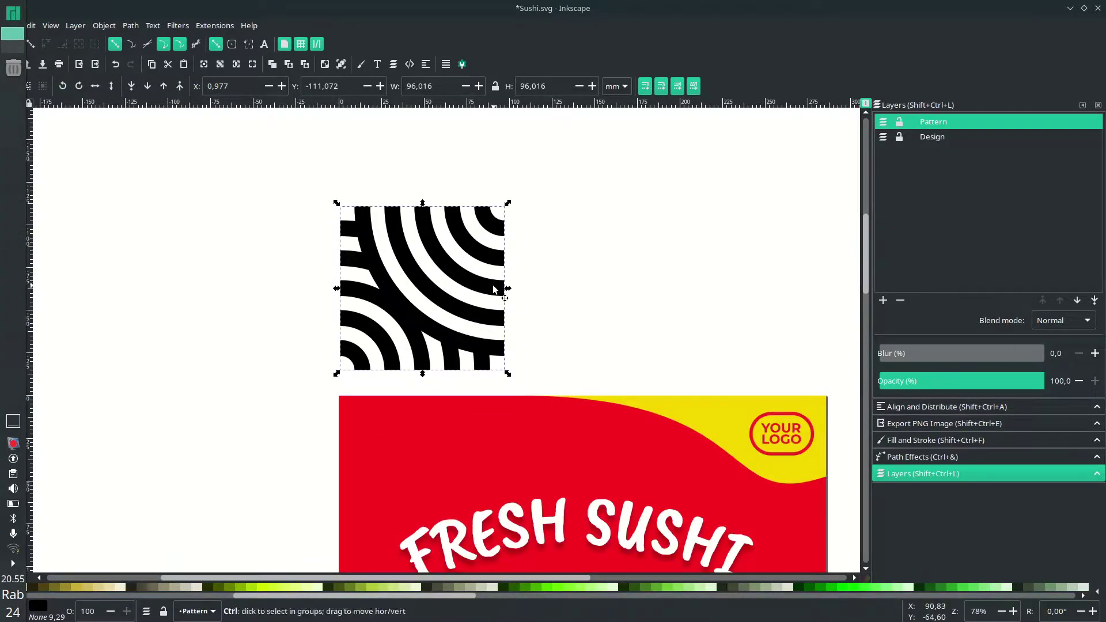
key("ctrl+d")
mouse_move(493, 290)
left_mouse_down()
mouse_move(697, 292)
mouse_move(701, 280)
left_mouse_up()
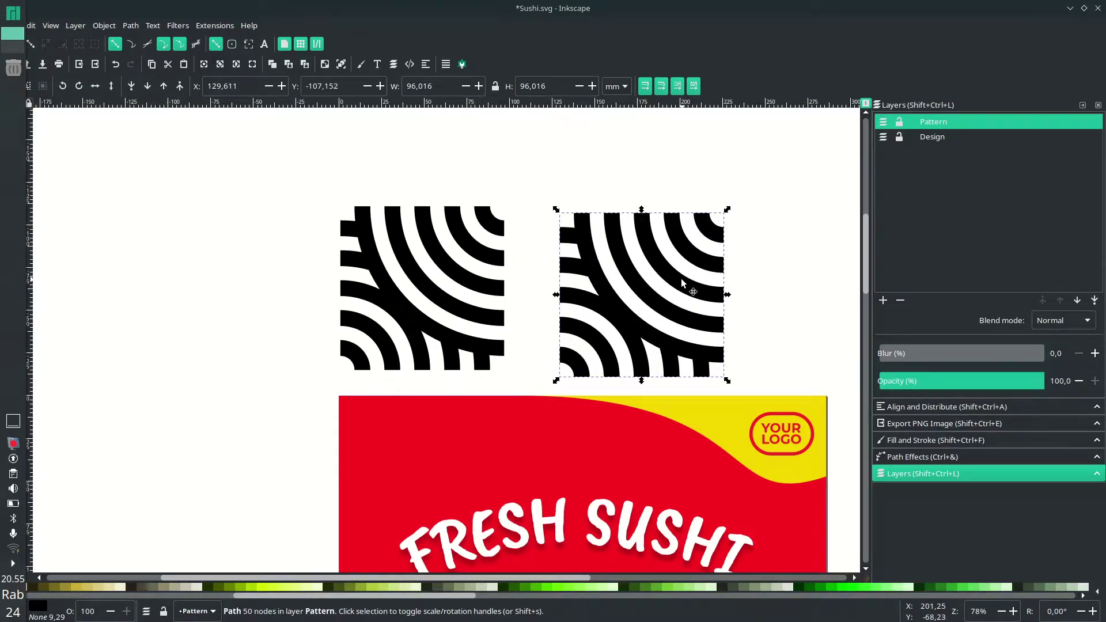
Step: Move the copied arc tile into the Design layer
right_click(636, 278)
left_click(702, 441)
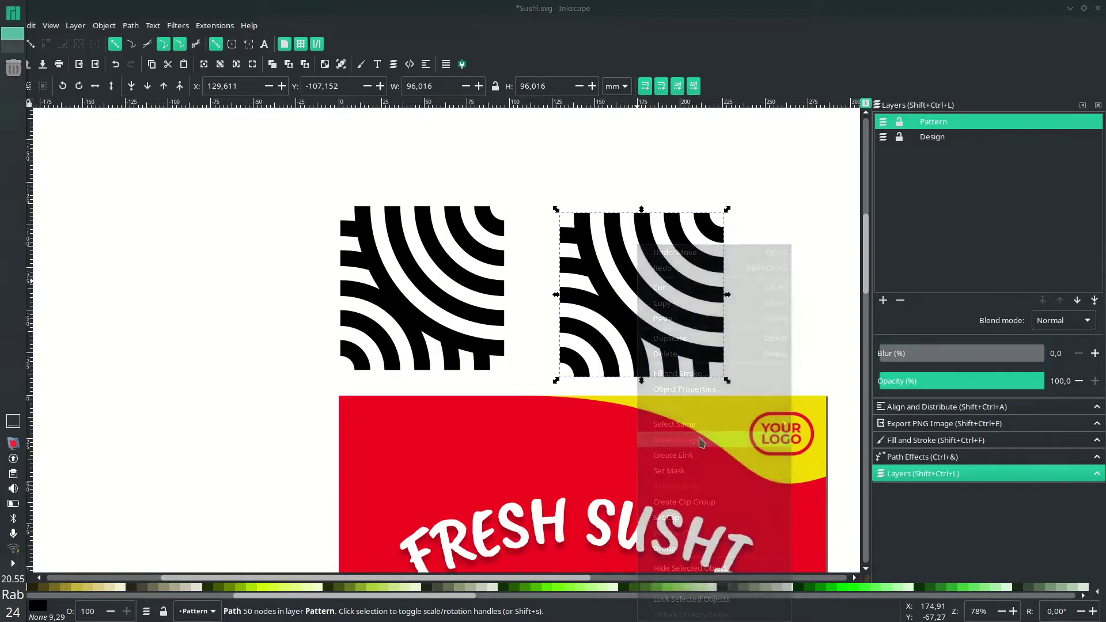
left_click(554, 301)
left_click(589, 392)
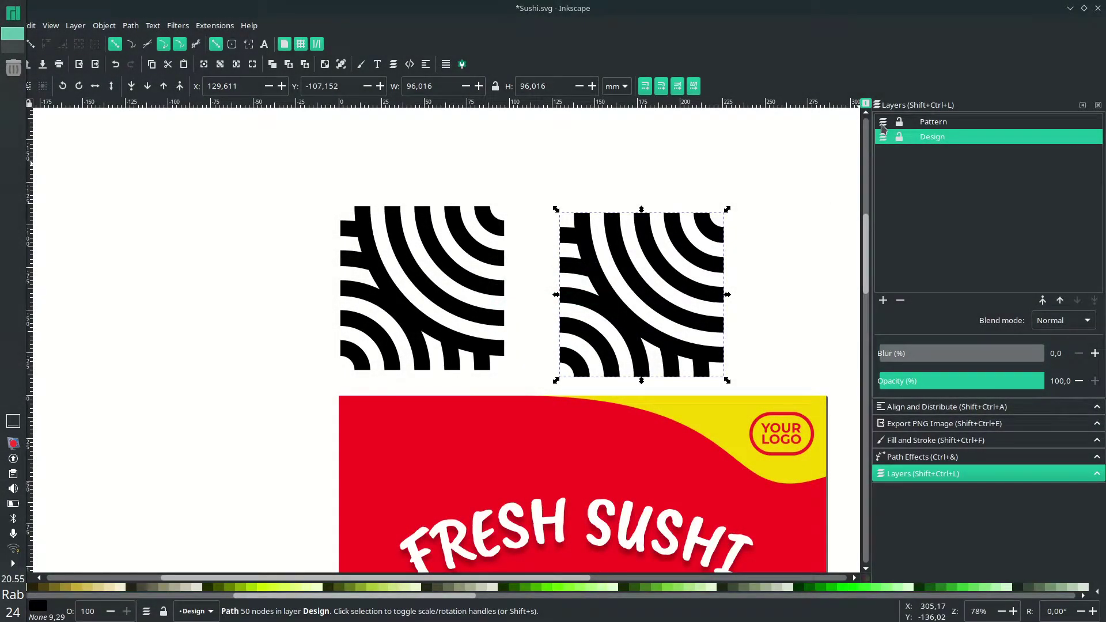
Step: Hide the Pattern layer and reselect the arc tile in Design
left_click(883, 123)
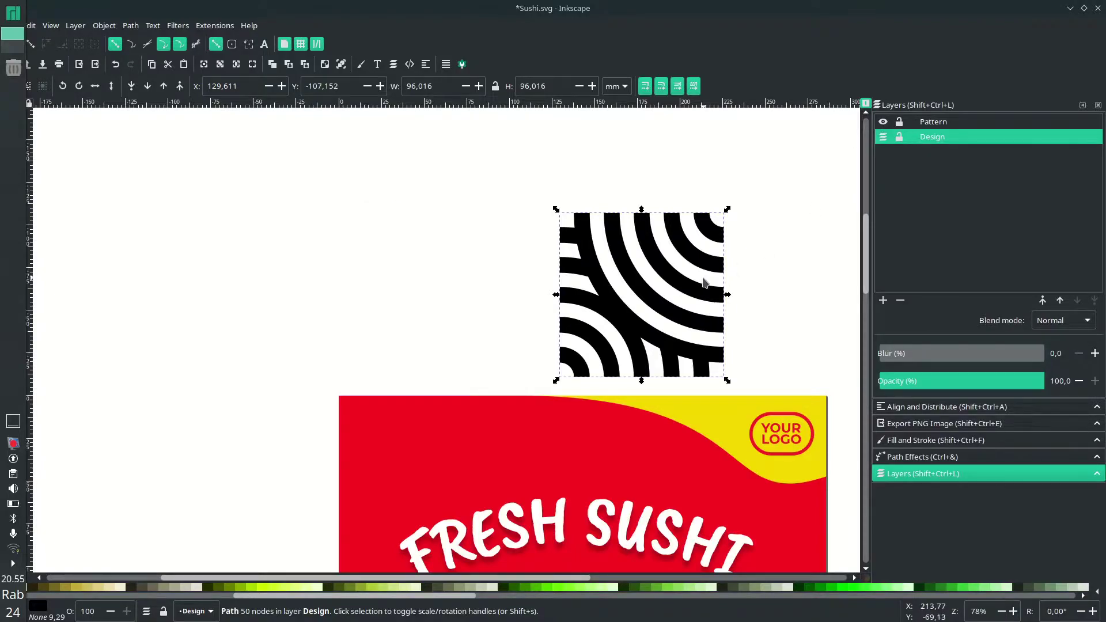
left_click(472, 217)
scroll(472, 218, "down", 3, "ctrl")
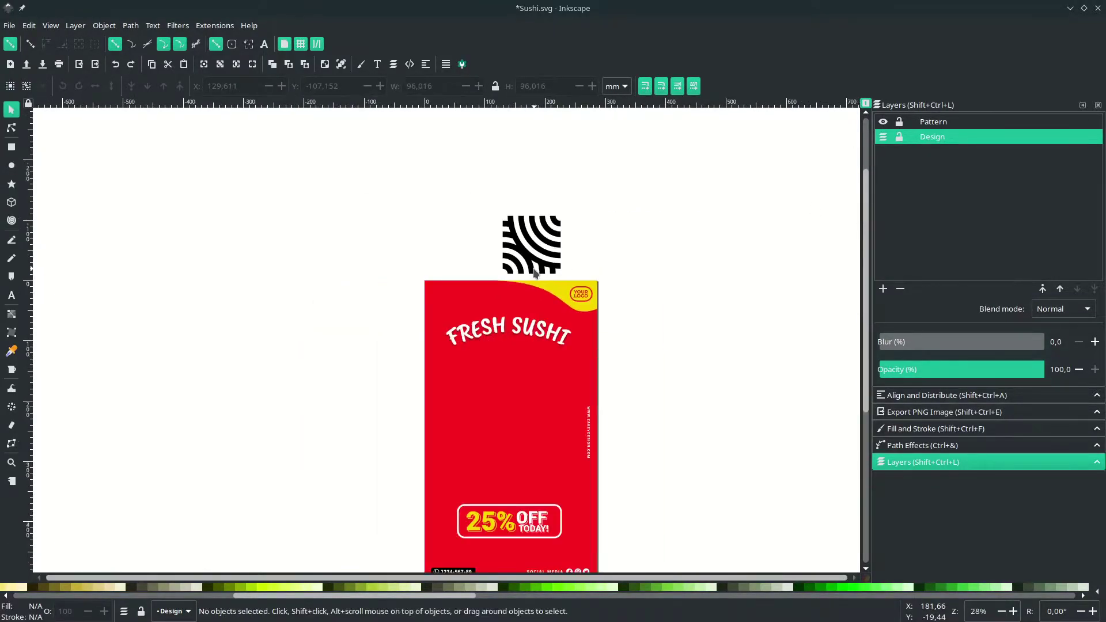
scroll(518, 259, "down", 2)
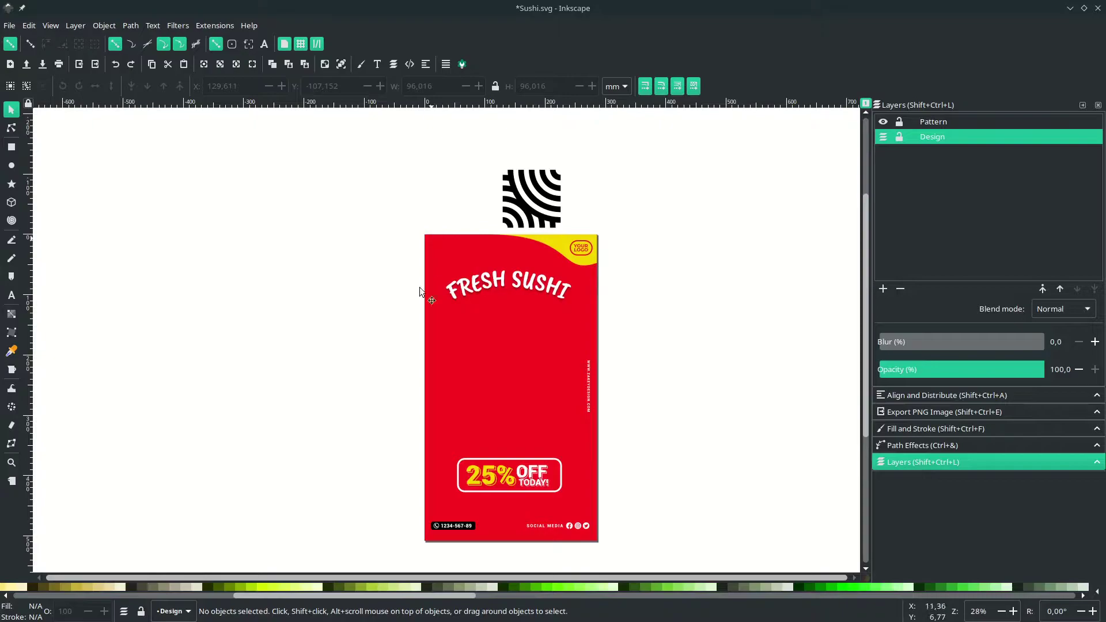
scroll(525, 295, "up", 1, "ctrl")
scroll(526, 296, "up", 1, "ctrl")
scroll(525, 295, "up", 1, "ctrl")
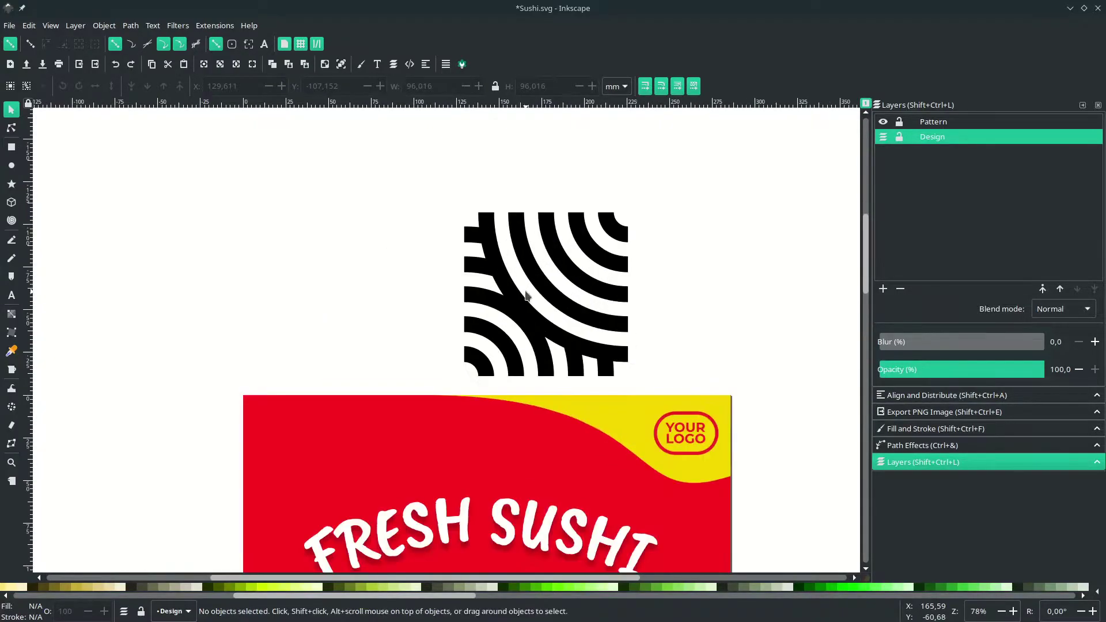
left_click(544, 290)
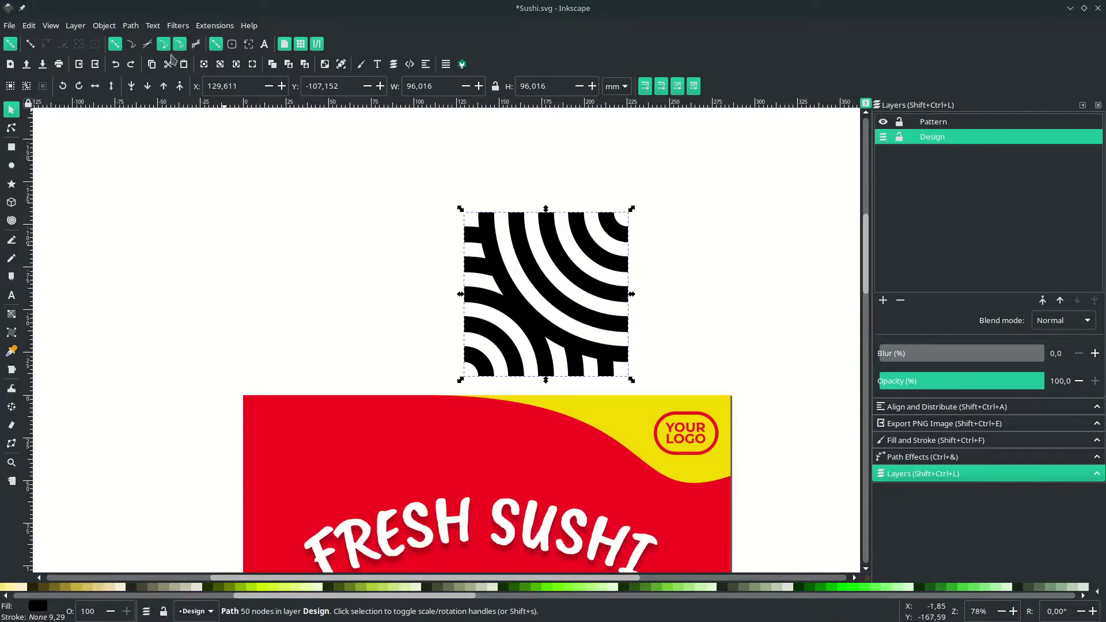
Step: Apply Object > Pattern > Objects to Pattern to the arc tile, then undo once
left_click(104, 25)
mouse_move(120, 209)
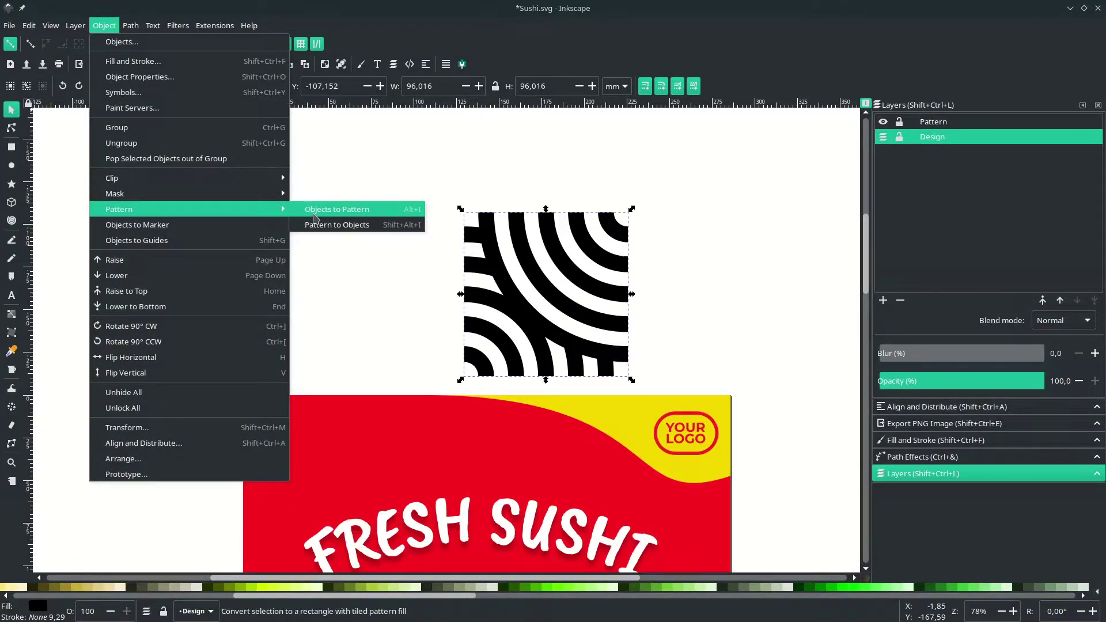
left_click(314, 211)
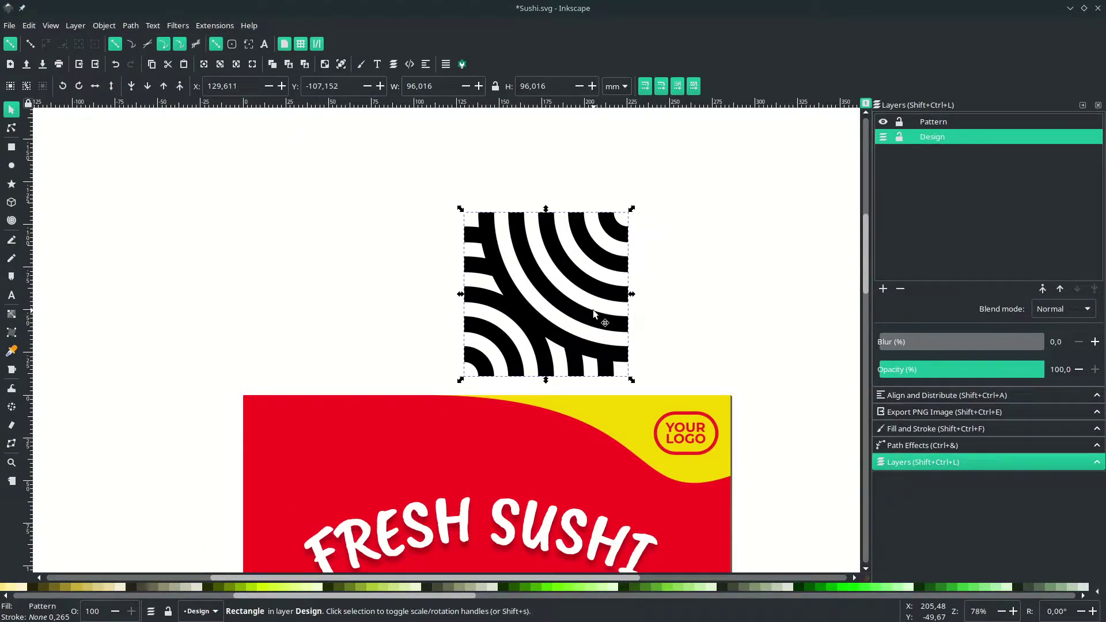
key("ctrl+z")
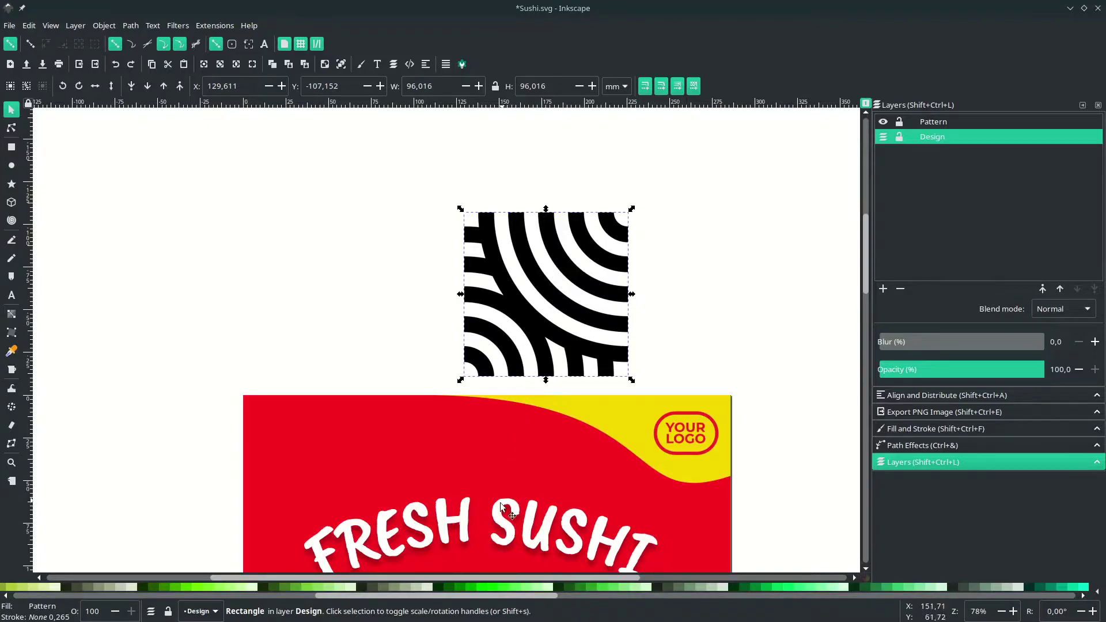
Step: Try several green palette fills on the square, then undo them
left_click(459, 588)
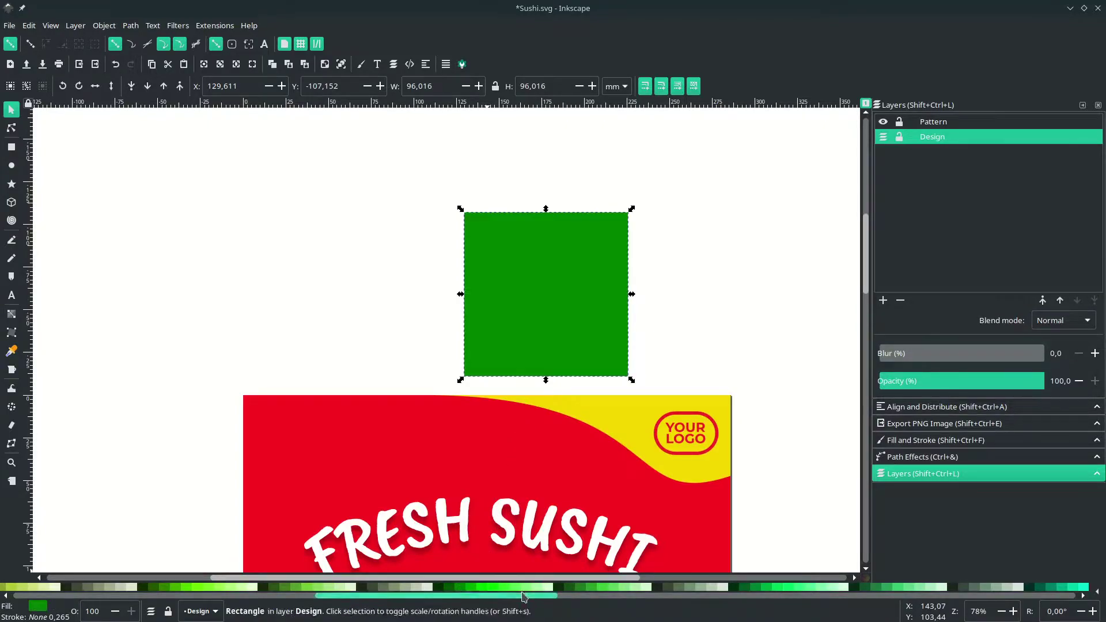
left_click(521, 588)
left_click(500, 588)
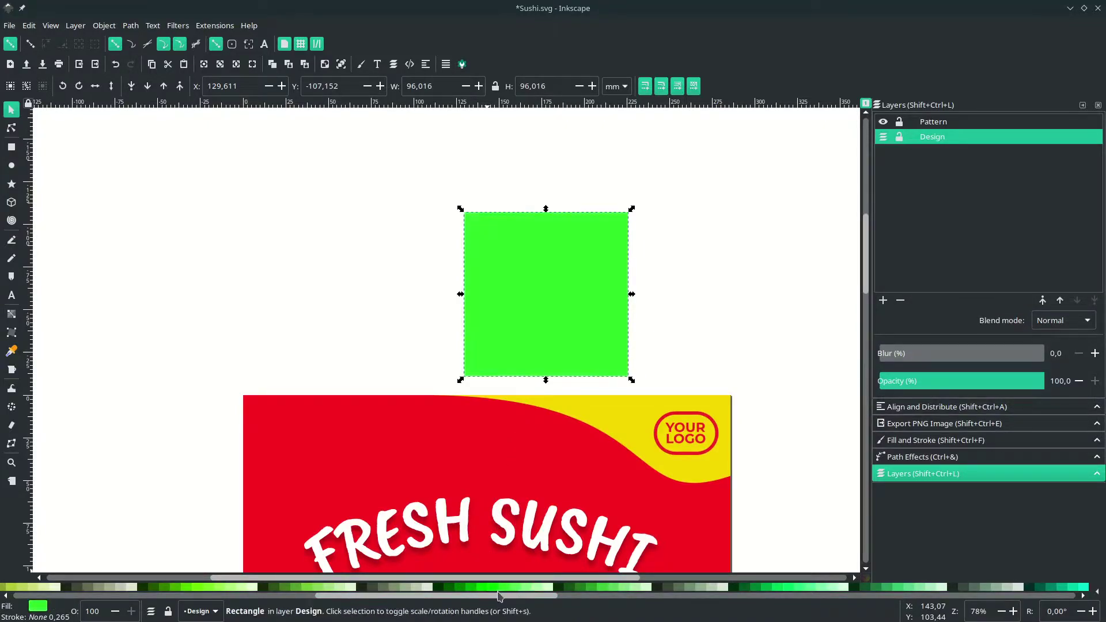
left_click(448, 588)
key("ctrl+z")
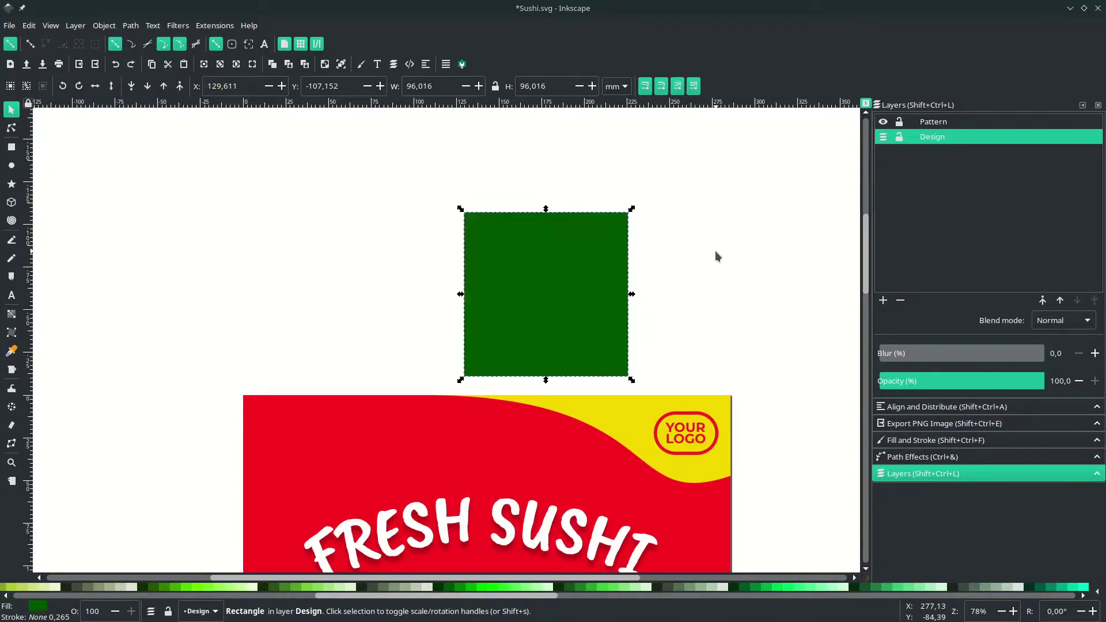
key("ctrl+z")
key("ctrl+z")
key("ctrl+z")
key("ctrl+z")
key("ctrl+z")
key("ctrl+z")
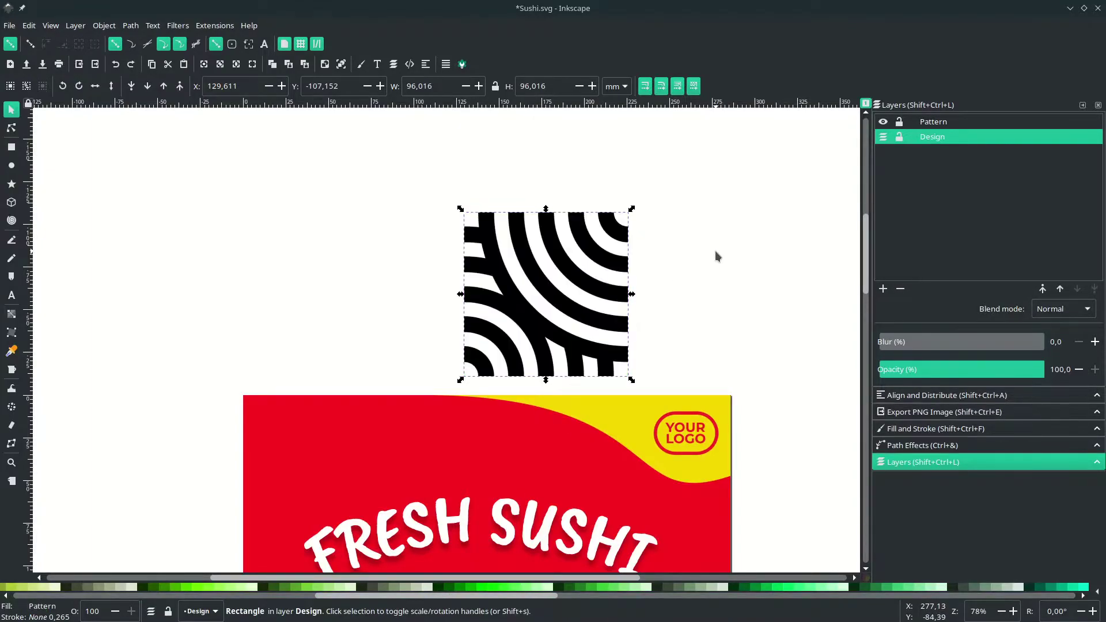
Step: Colour the black arc tile dark red (#AA0000)
key("Escape")
scroll(482, 179, "down", 4)
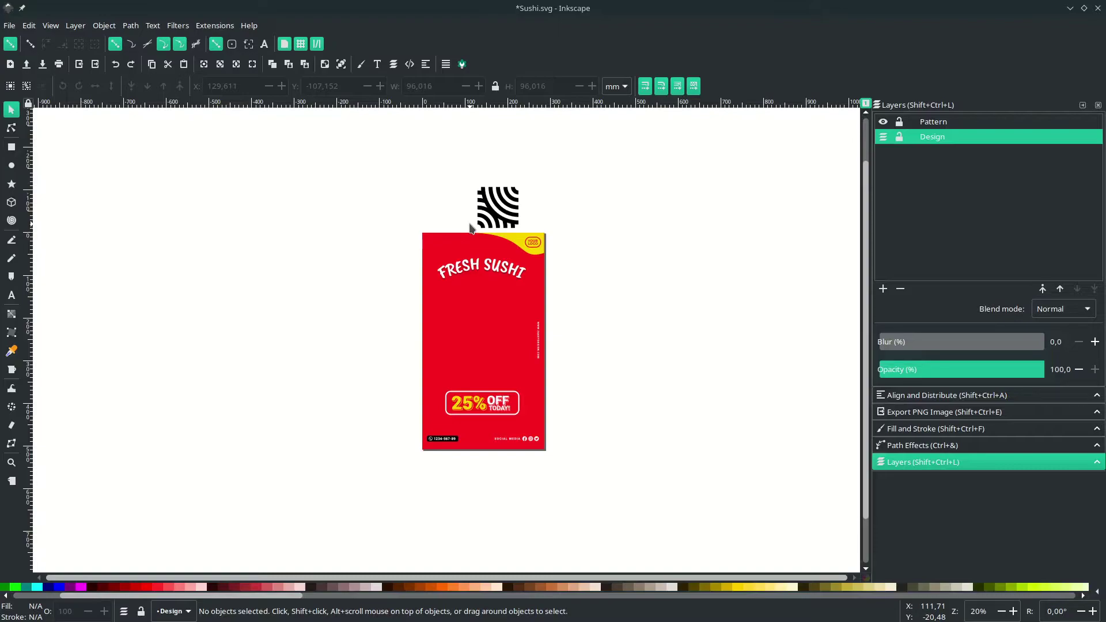
scroll(493, 212, "up", 2)
left_click(500, 213)
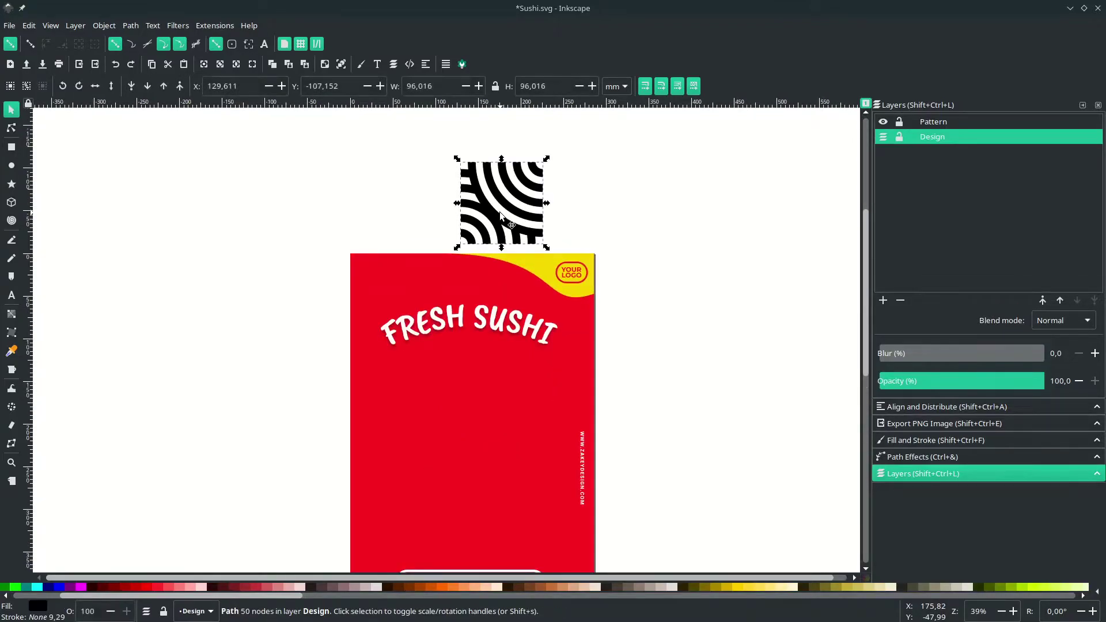
left_click(125, 592)
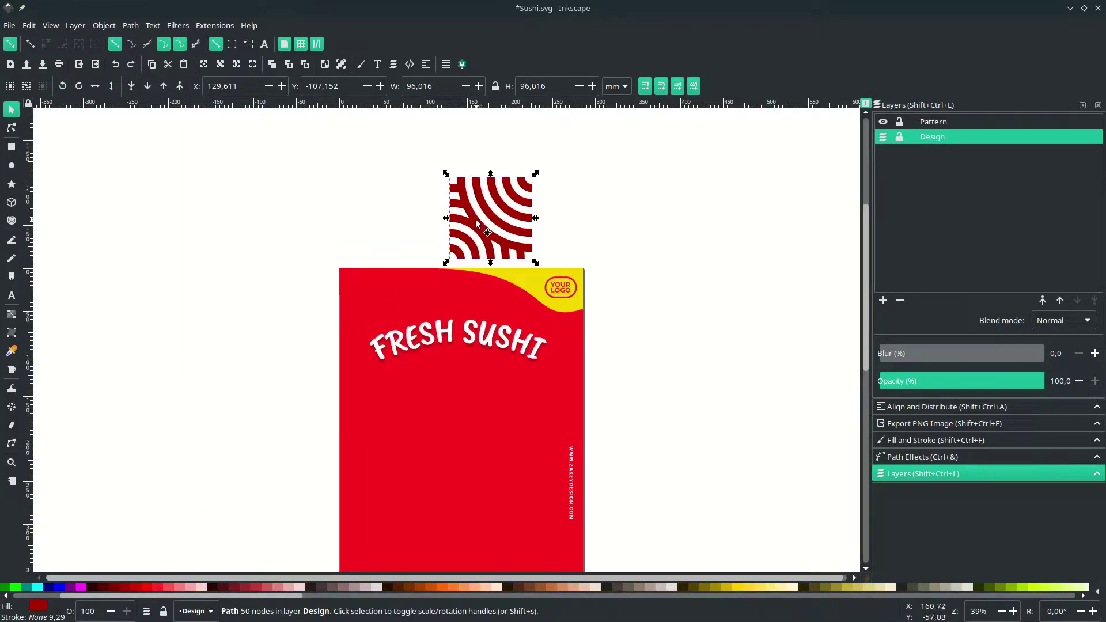
Step: Convert the red arc tile into a pattern-filled square with Objects to Pattern
left_click(105, 25)
mouse_move(119, 209)
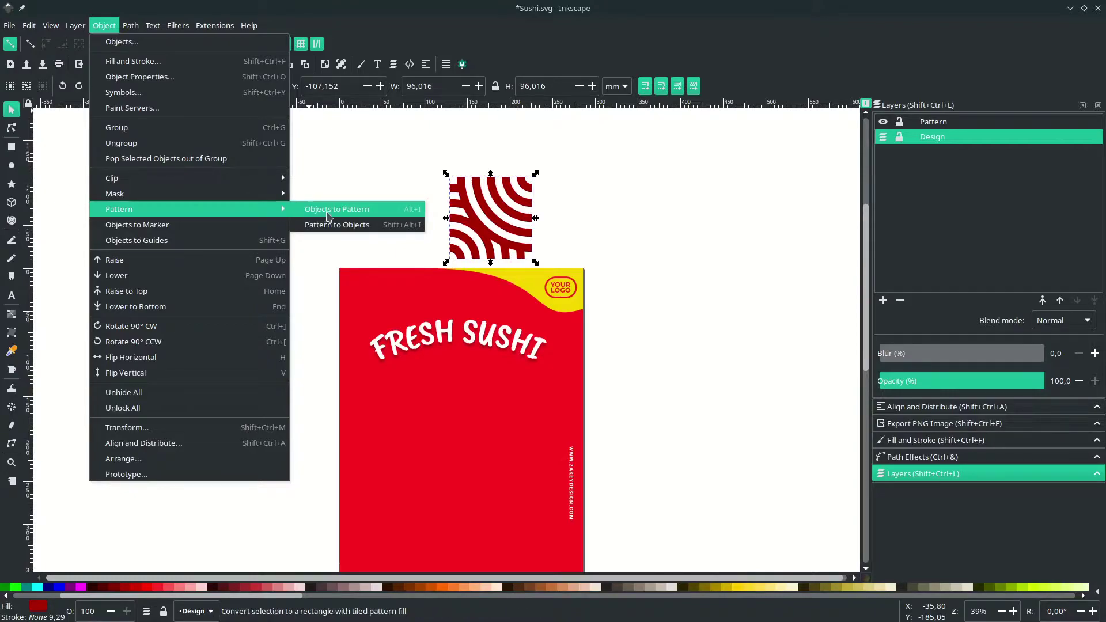
left_click(351, 210)
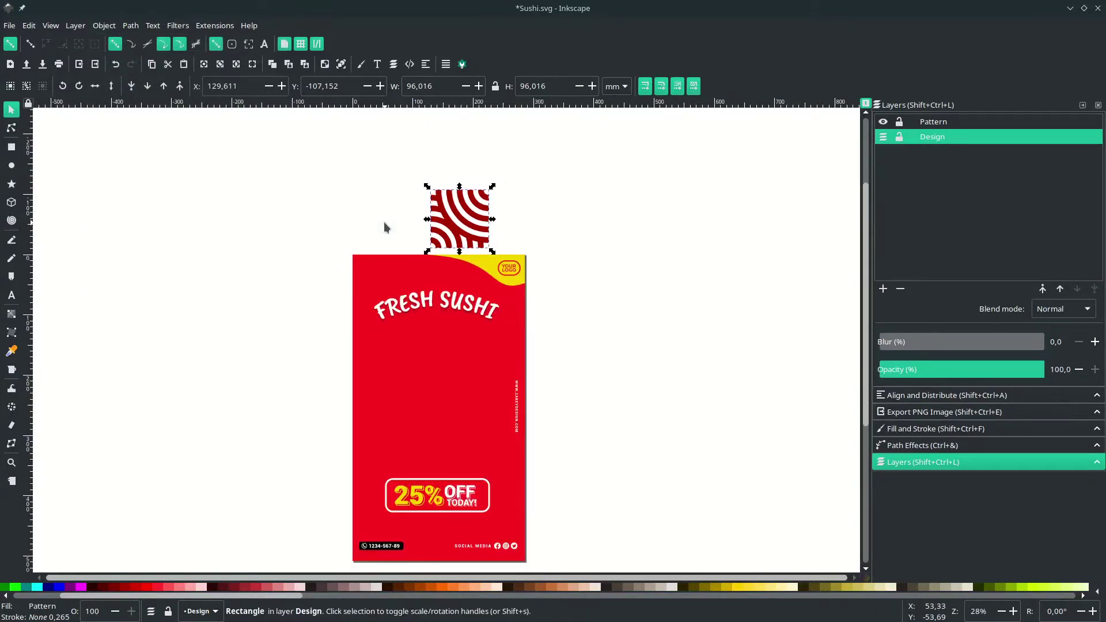
scroll(383, 222, "down", 1, "ctrl")
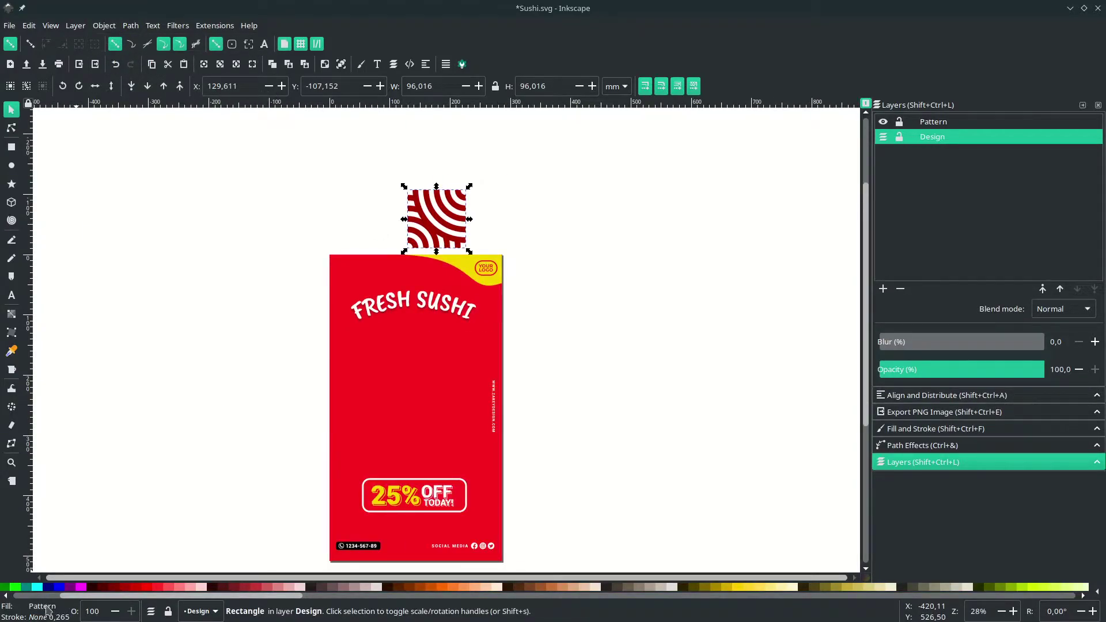
scroll(355, 224, "down", 1)
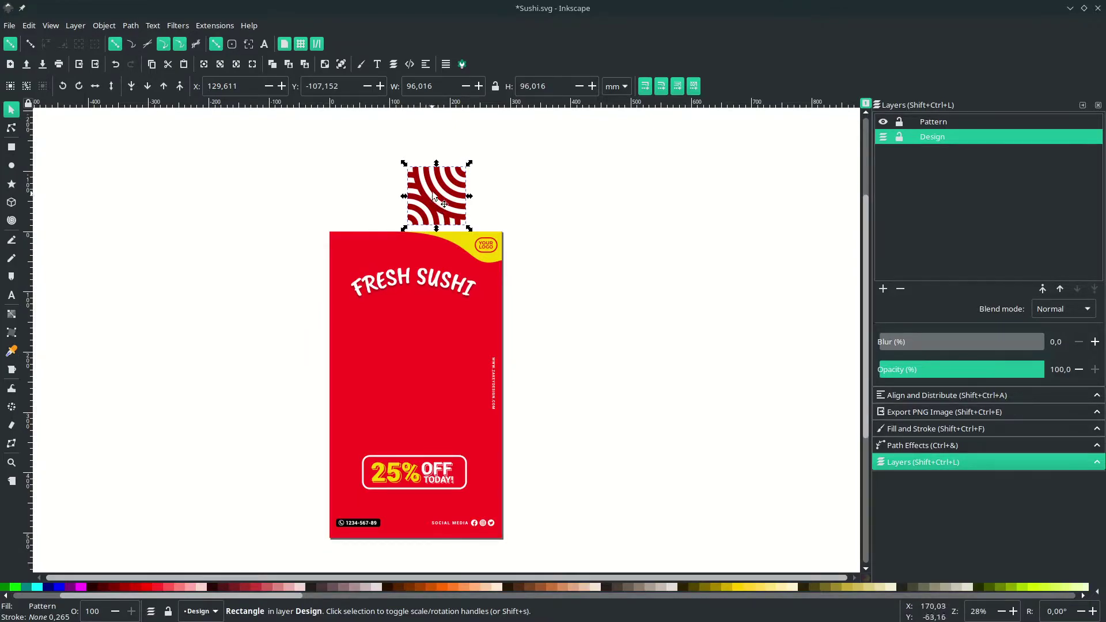
Step: Place the red arc pattern at the poster's top-left and stretch it across the full page
left_click_drag(433, 196, 355, 261)
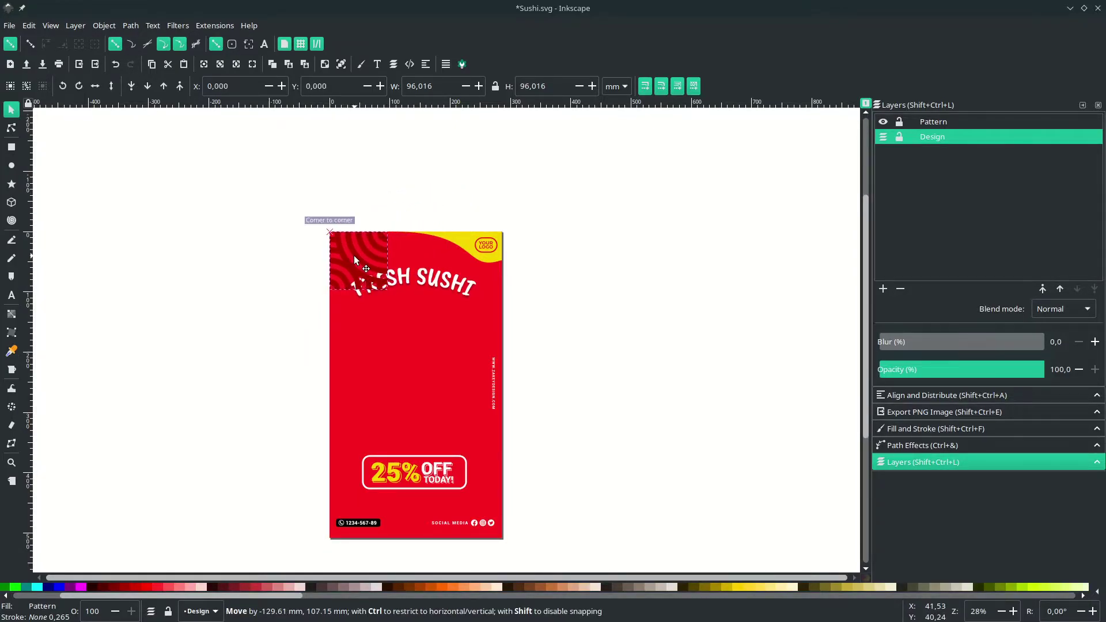
scroll(355, 261, "down", 2)
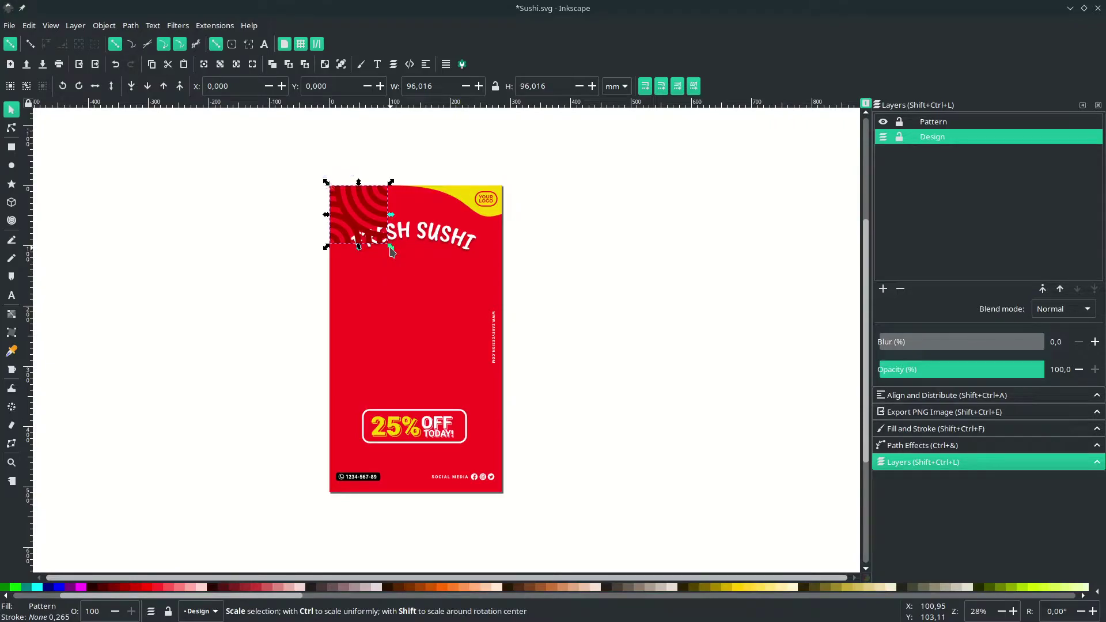
left_click_drag(391, 248, 506, 495)
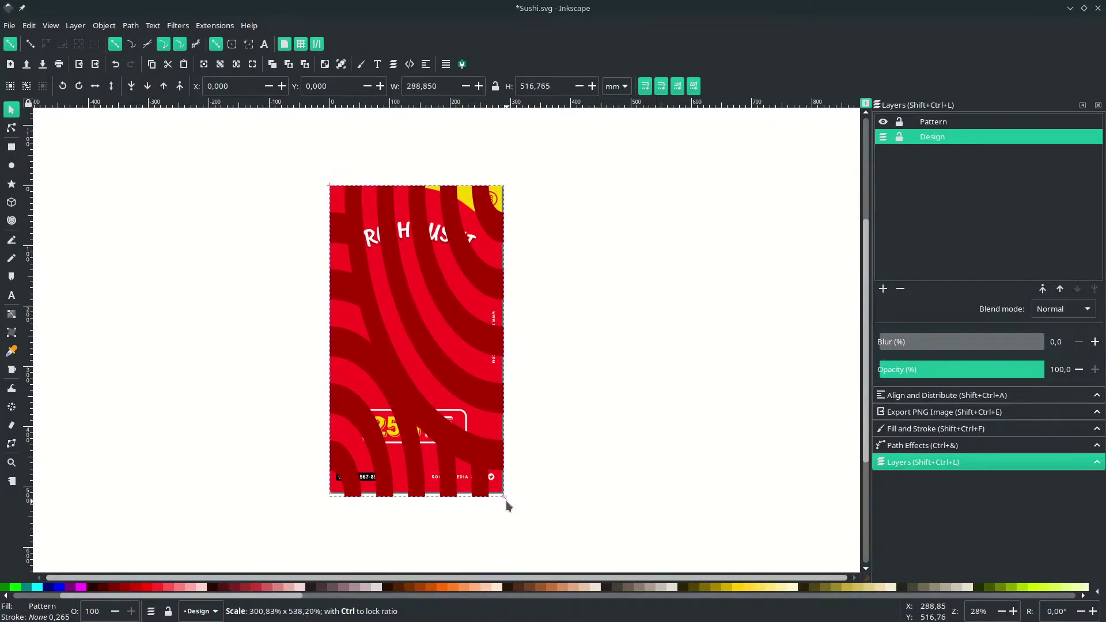
left_click(559, 473)
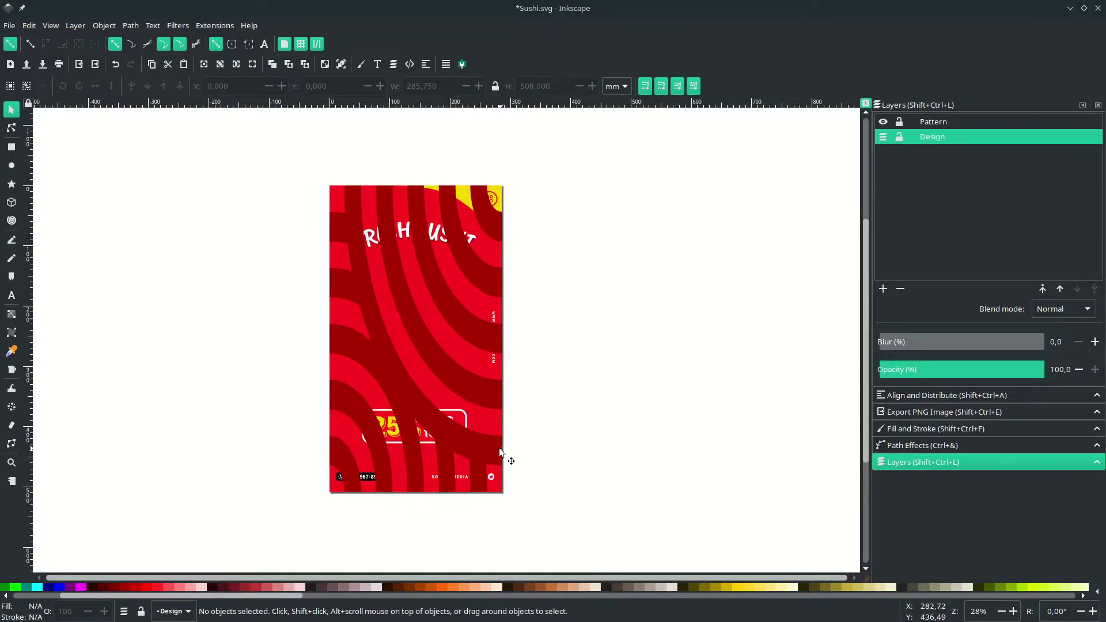
left_click(498, 451)
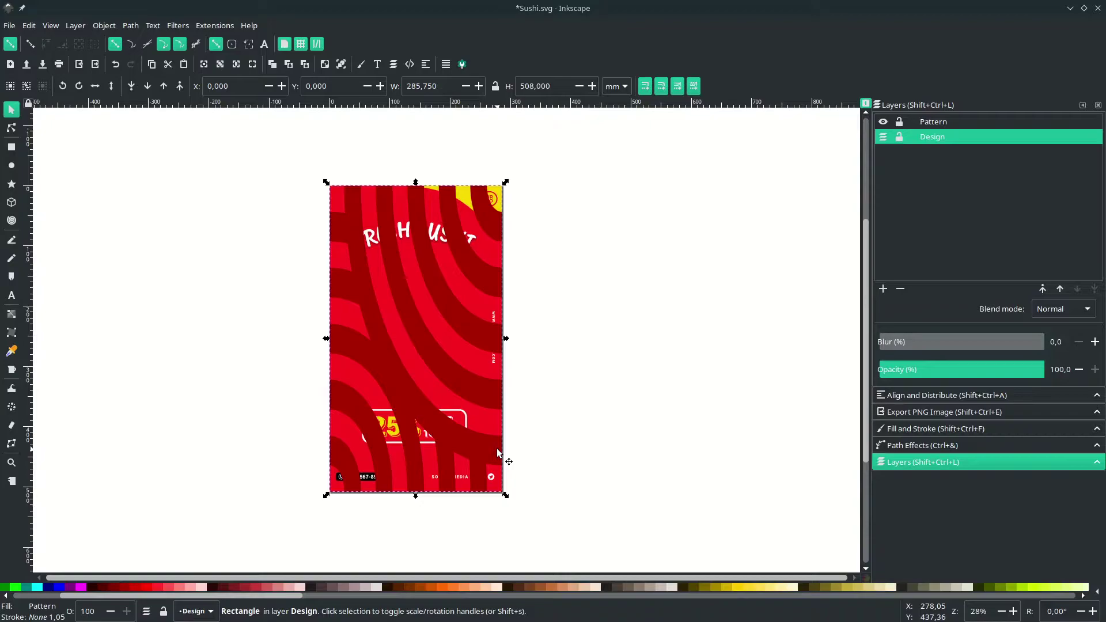
key("n")
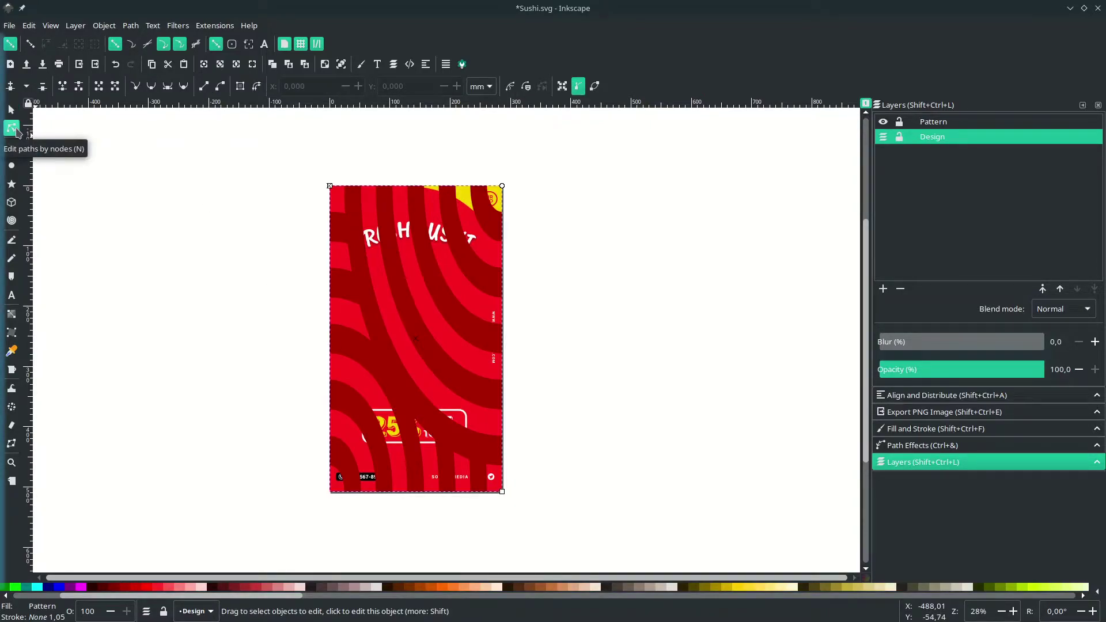
Step: Scale the red arc pattern fill down to small tiles and rotate it with its handles
key("ctrl+z")
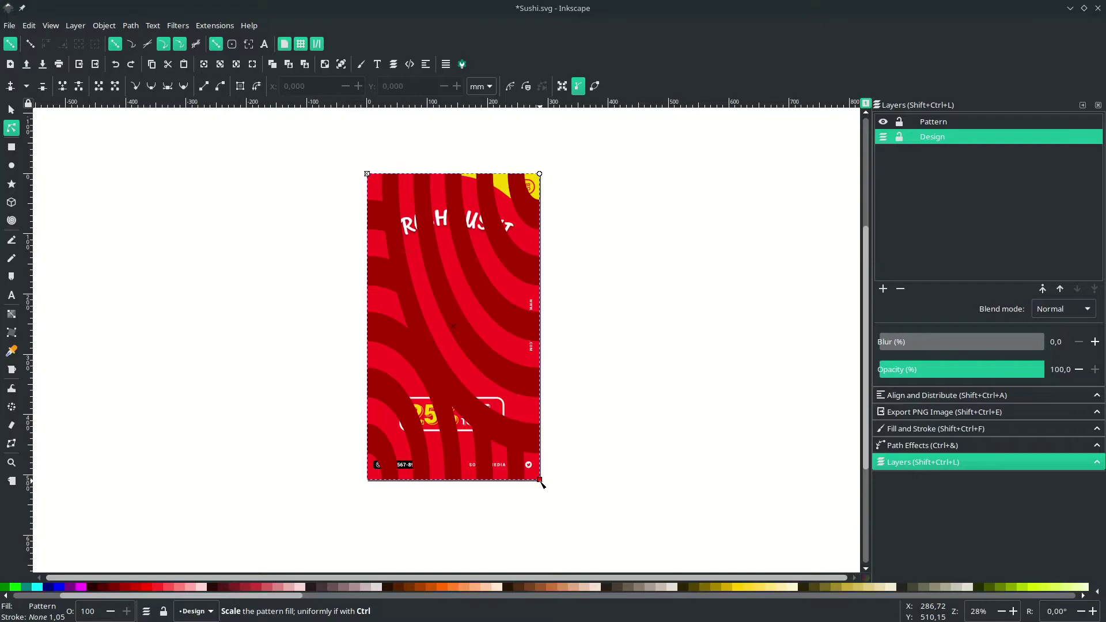
mouse_move(540, 480)
left_mouse_down()
mouse_move(416, 223)
mouse_move(391, 198)
left_mouse_up()
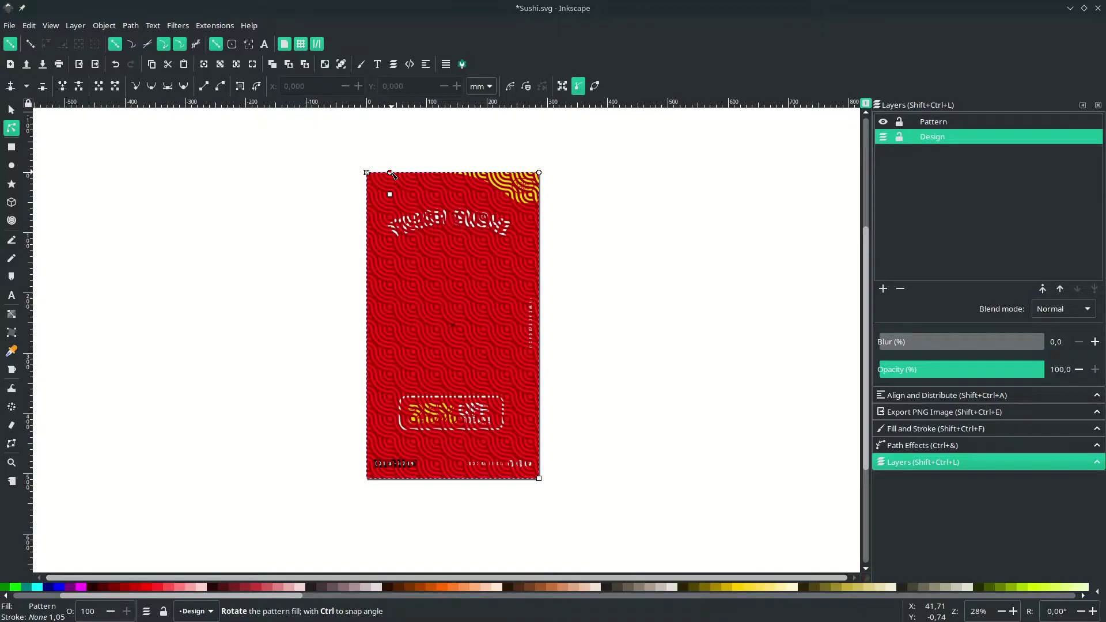
left_click_drag(392, 174, 349, 191)
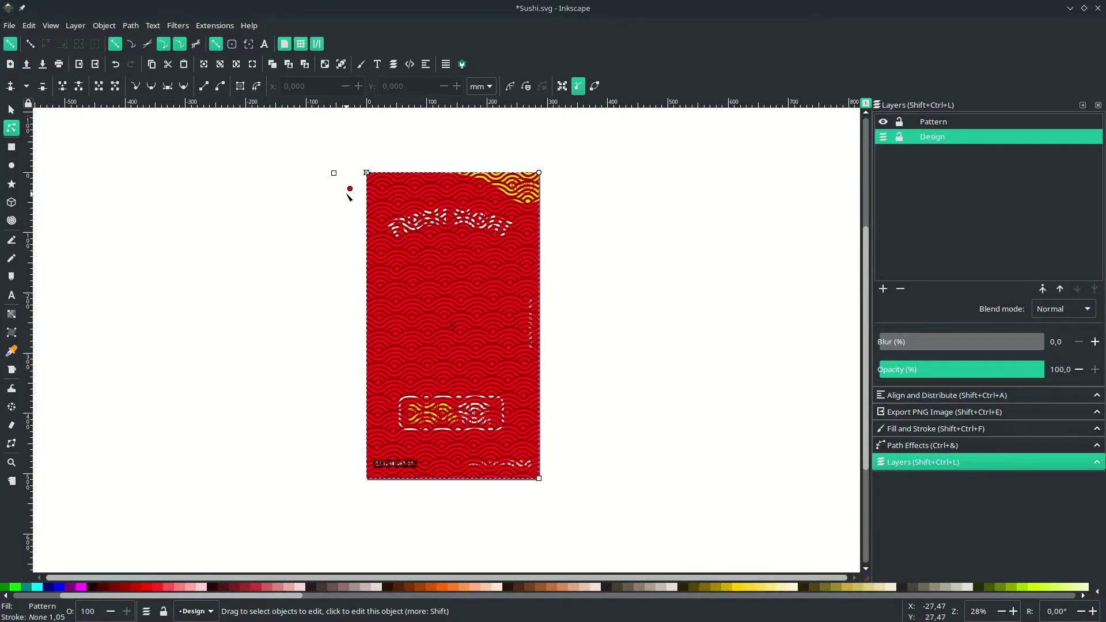
key("ctrl+z")
key("s")
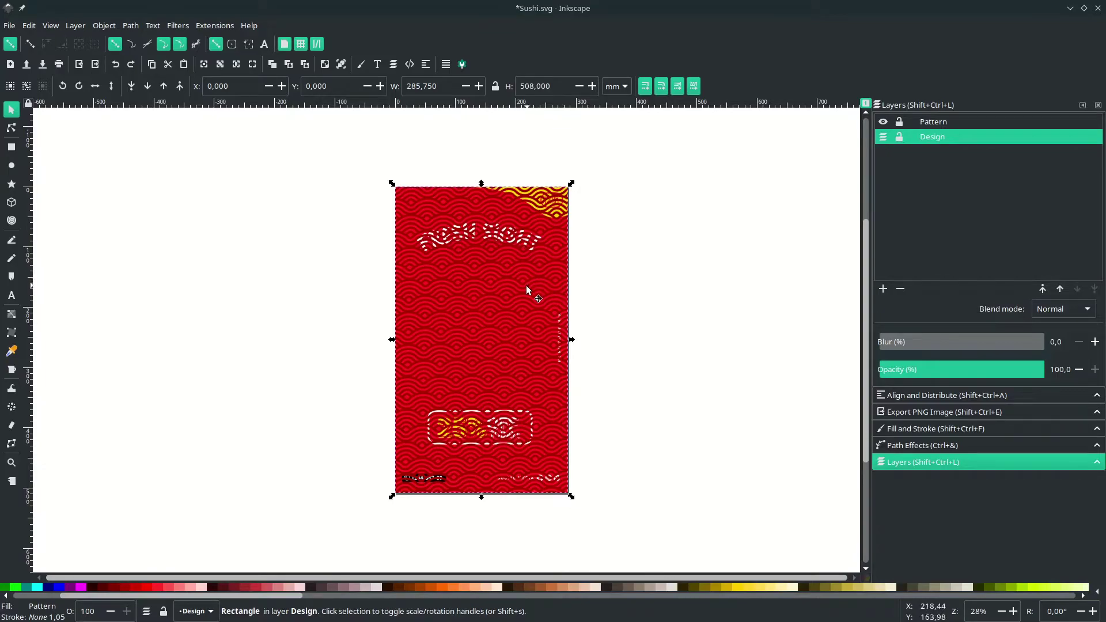
Step: Lower the pattern rectangle to the bottom, then raise it just above the red background
left_click(136, 90)
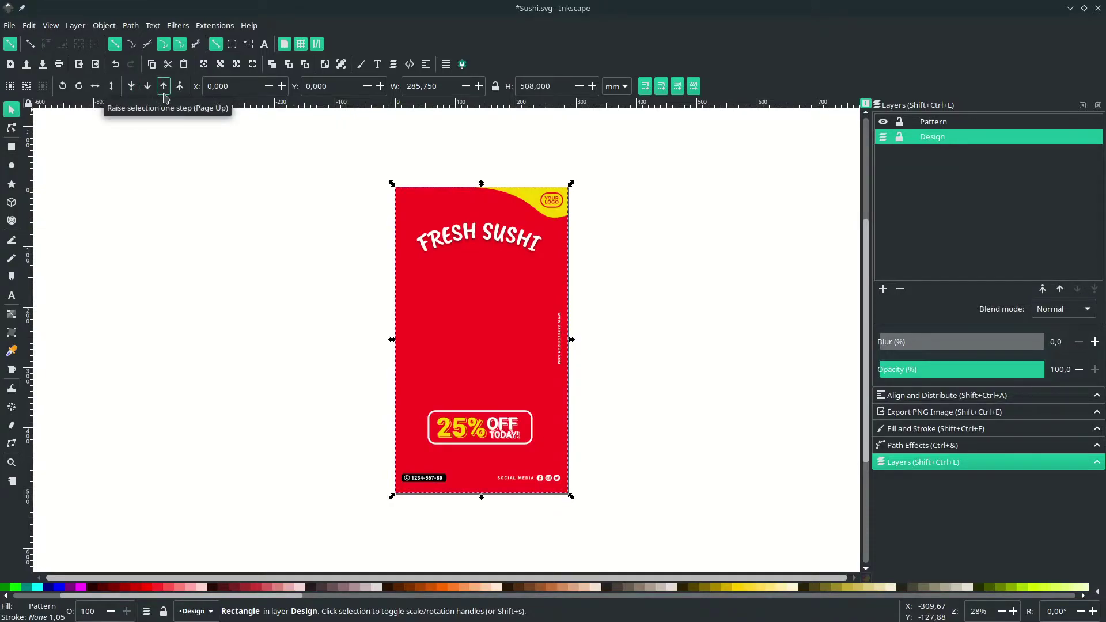
left_click(165, 92)
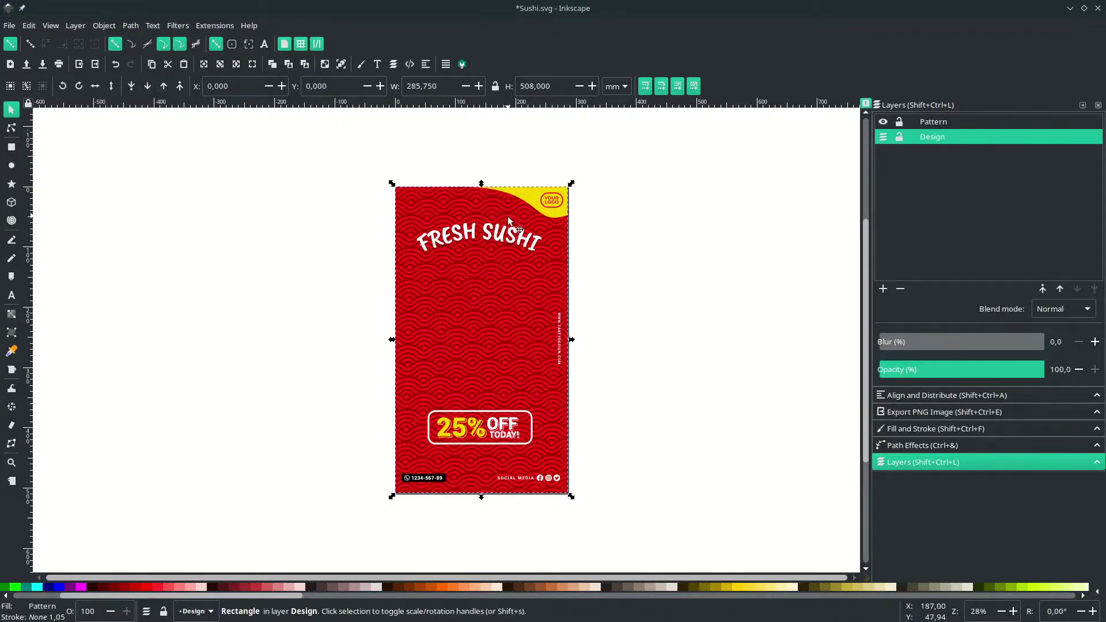
key("ctrl+z")
Step: Set the pattern's opacity to 20% and minimize Inkscape
double_click(87, 613)
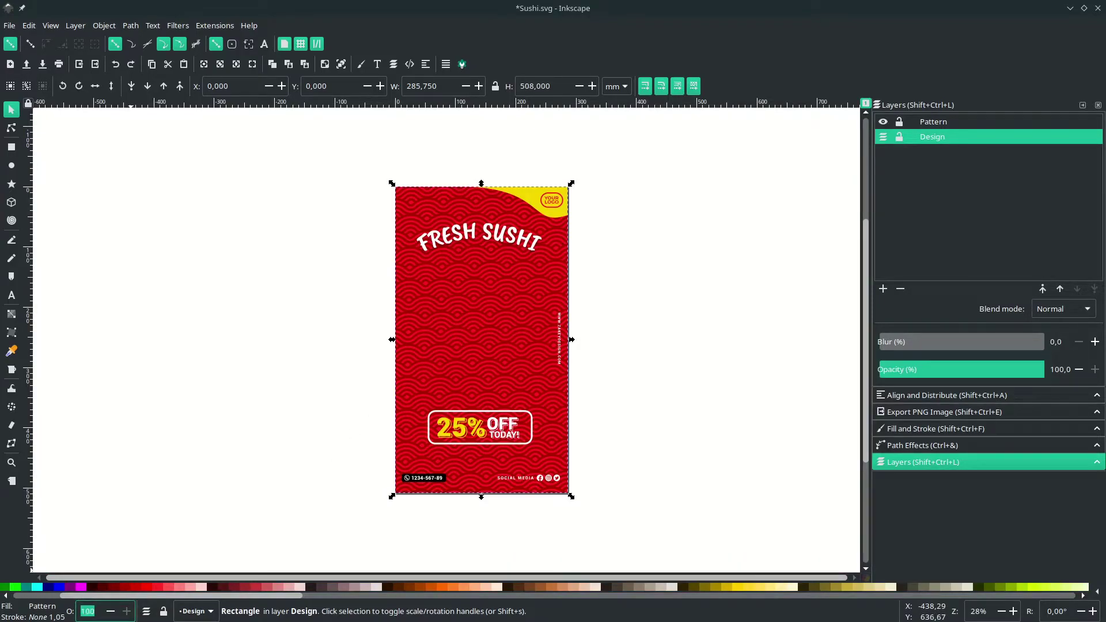
type("20")
key("Return")
key("Escape")
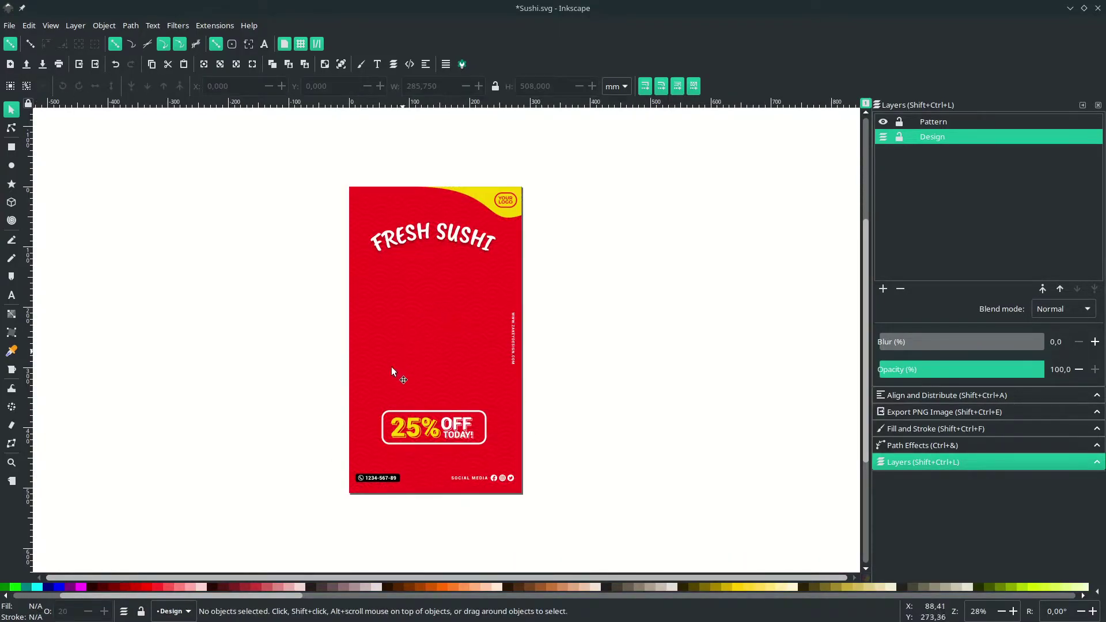
key("ctrl")
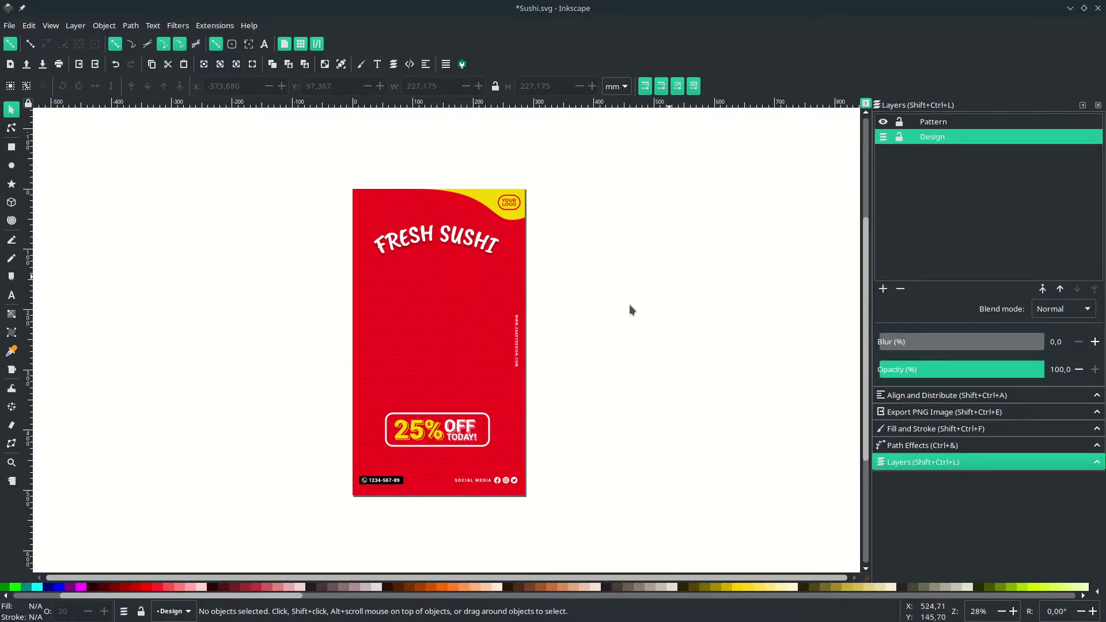
left_click(1069, 11)
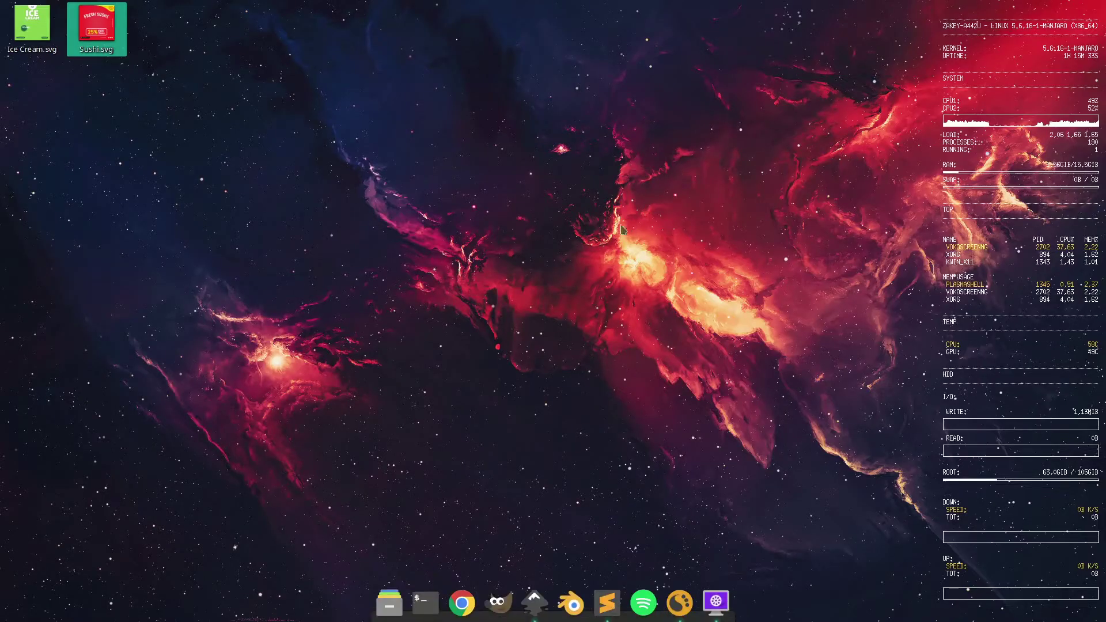
Step: Drag Ice Cream.svg from the desktop onto the Inkscape window
mouse_move(46, 52)
left_mouse_down()
mouse_move(375, 202)
mouse_move(535, 602)
left_mouse_up()
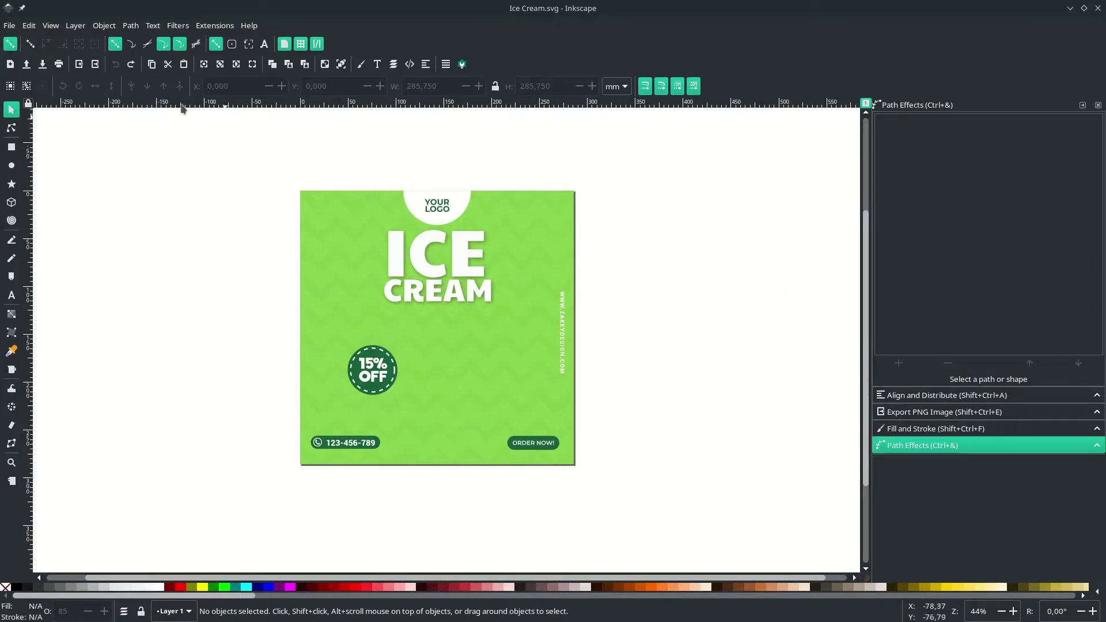
Step: Set the document size to 1920 × 700 px in Document Properties
left_click(17, 27)
left_click(57, 259)
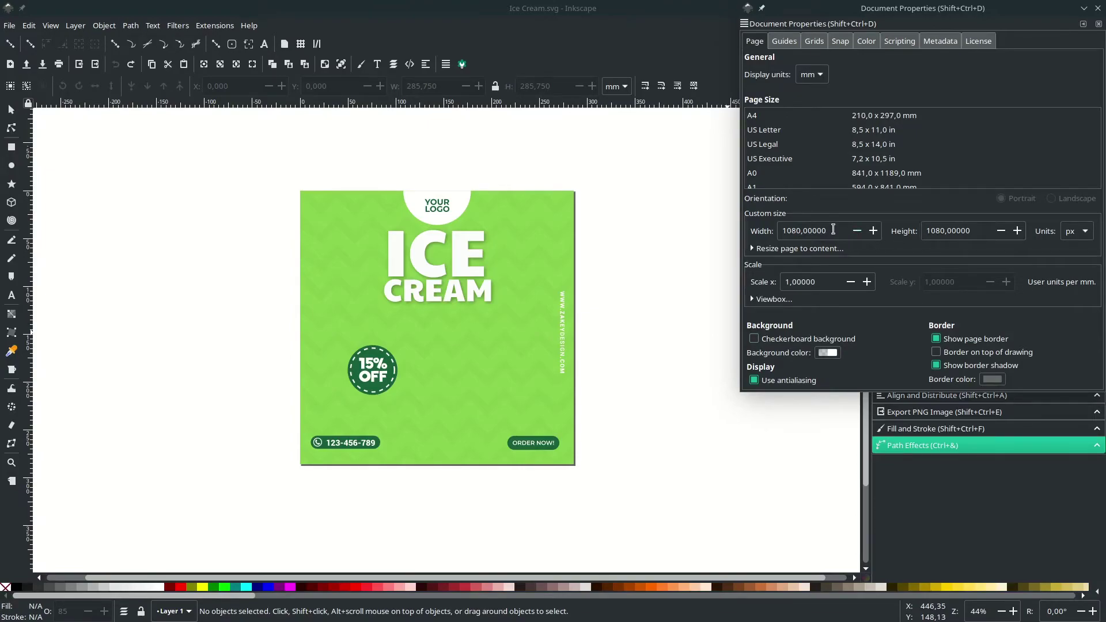
triple_click(835, 228)
type("1920")
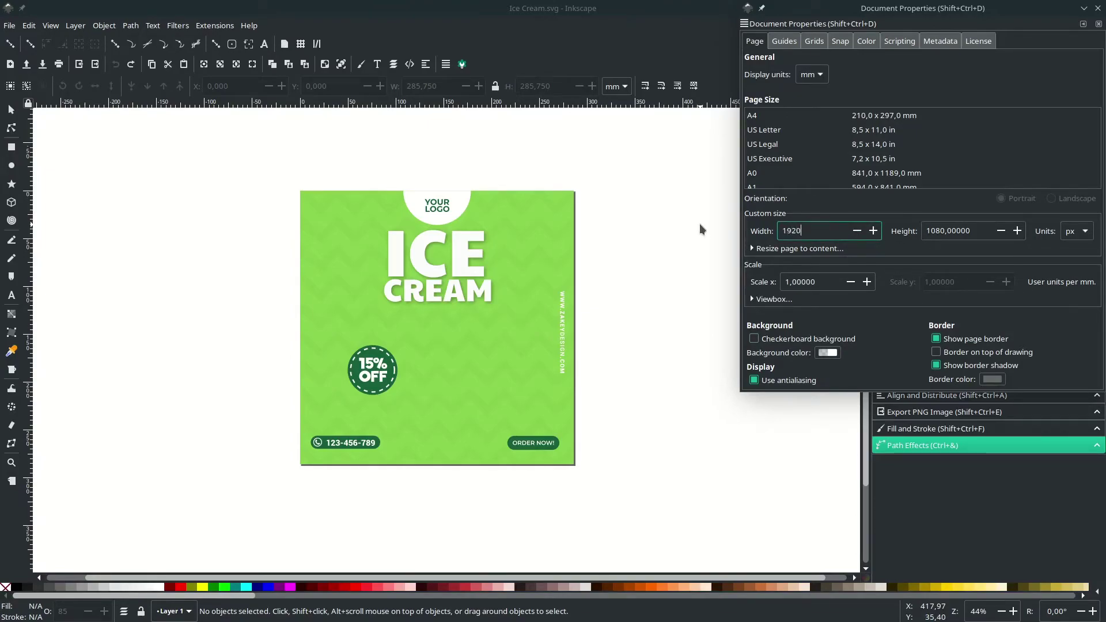
key("Return")
key("Tab")
type("700")
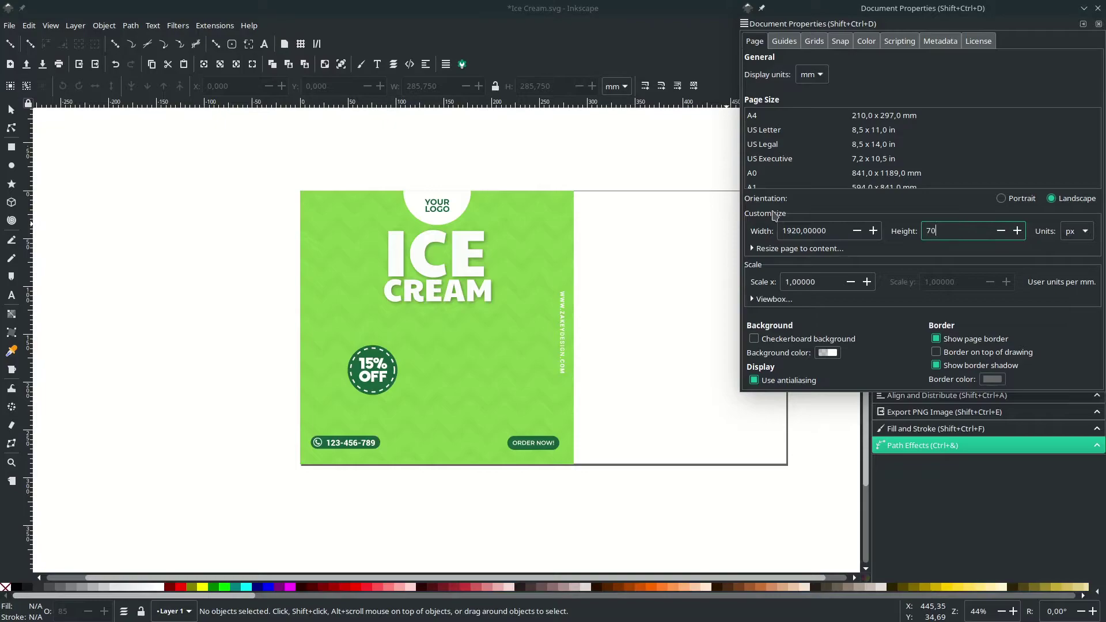
key("Return")
left_click(1098, 8)
Step: Delete the faint zigzag overlay and stretch the green background to the page corner
left_click(534, 300)
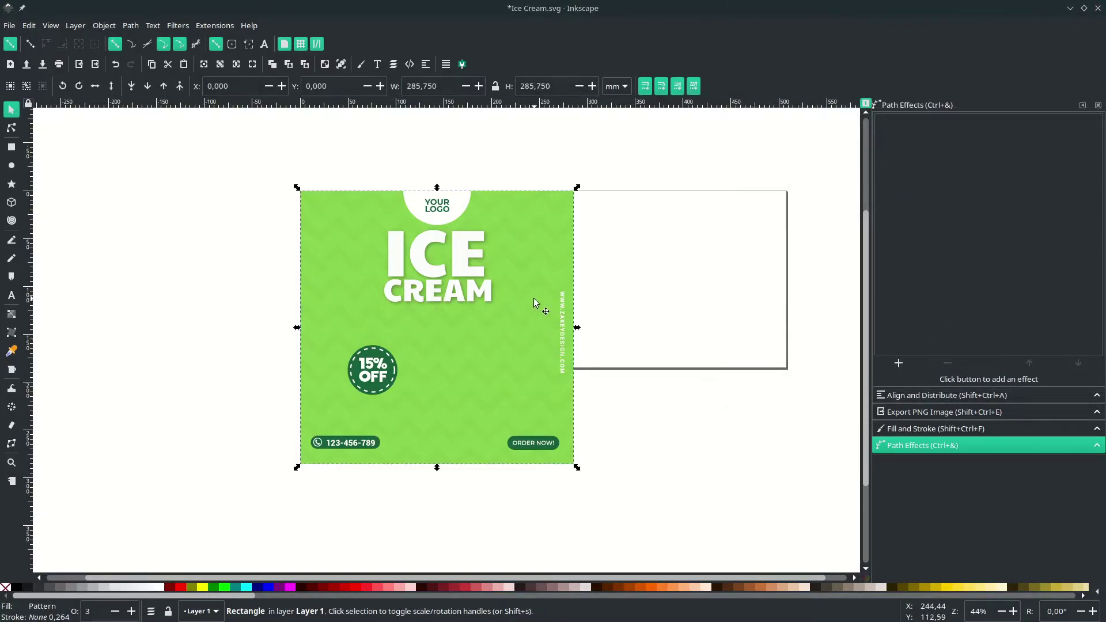
key("Delete")
left_click(347, 254)
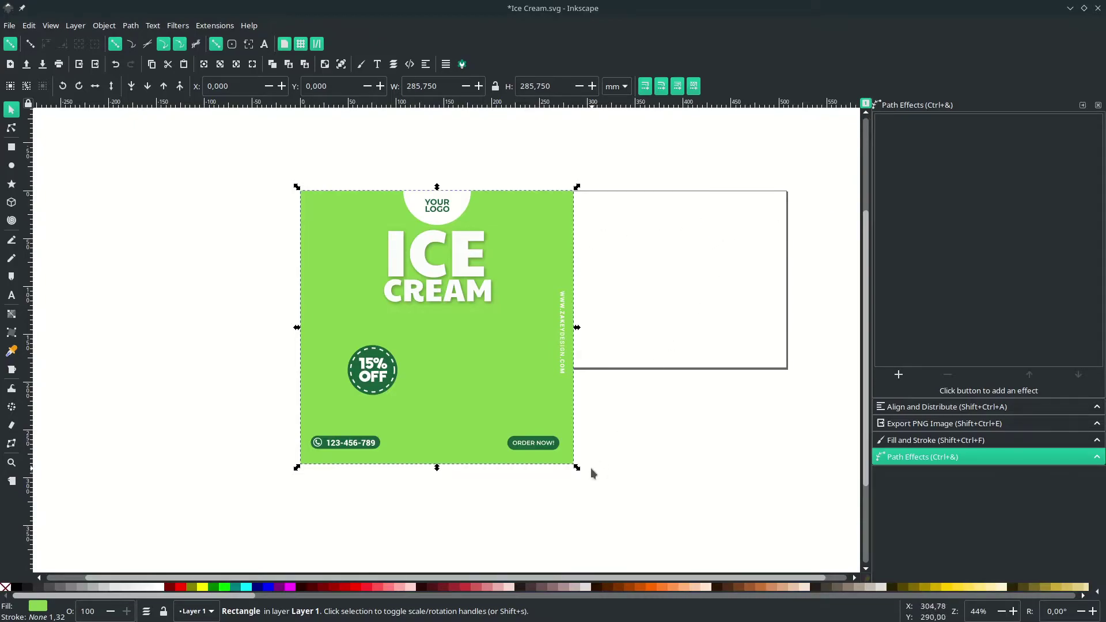
left_click_drag(578, 468, 791, 370)
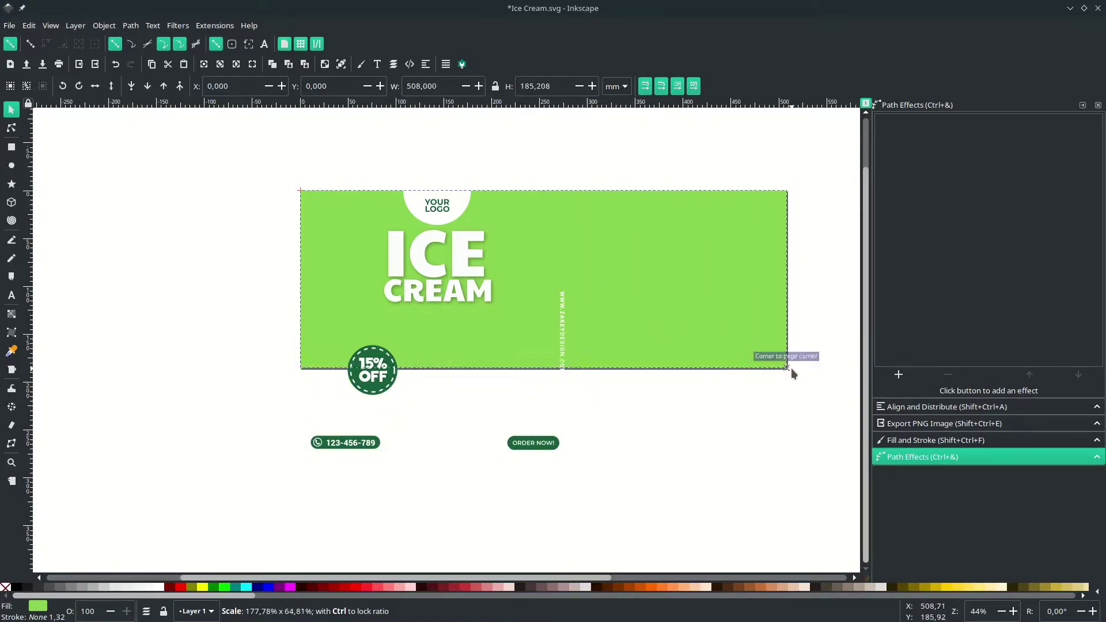
Step: Move the website text, 15% OFF badge, phone number and ORDER NOW! button into the banner
left_click(563, 328)
left_click_drag(563, 329, 781, 271)
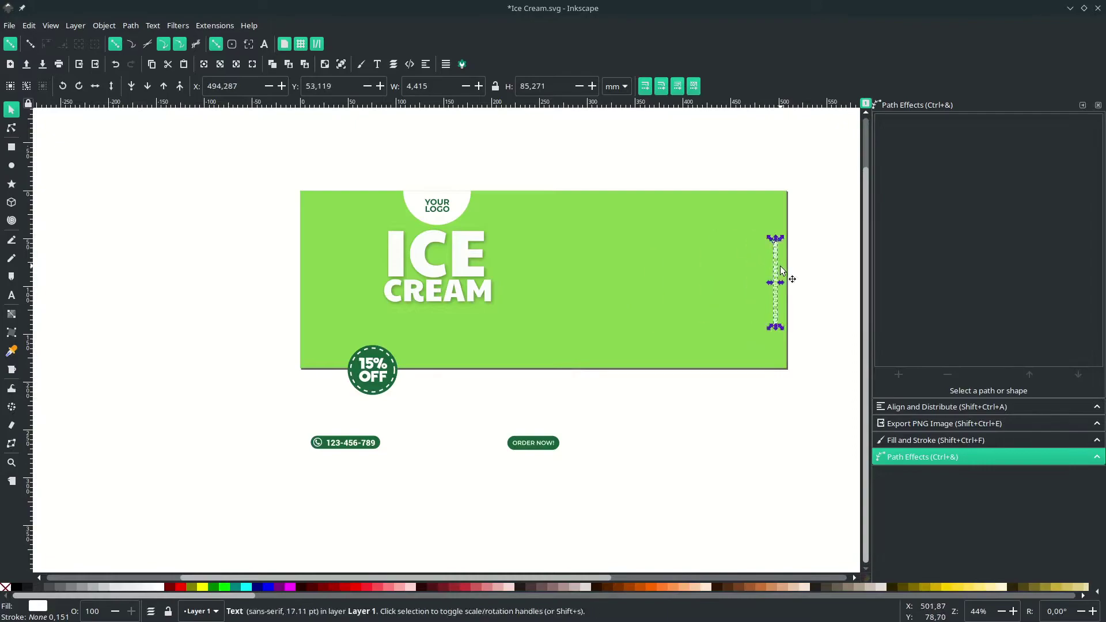
mouse_move(372, 370)
left_mouse_down()
mouse_move(502, 254)
mouse_move(358, 313)
left_mouse_up()
left_click_drag(362, 446, 450, 350)
left_click(533, 442)
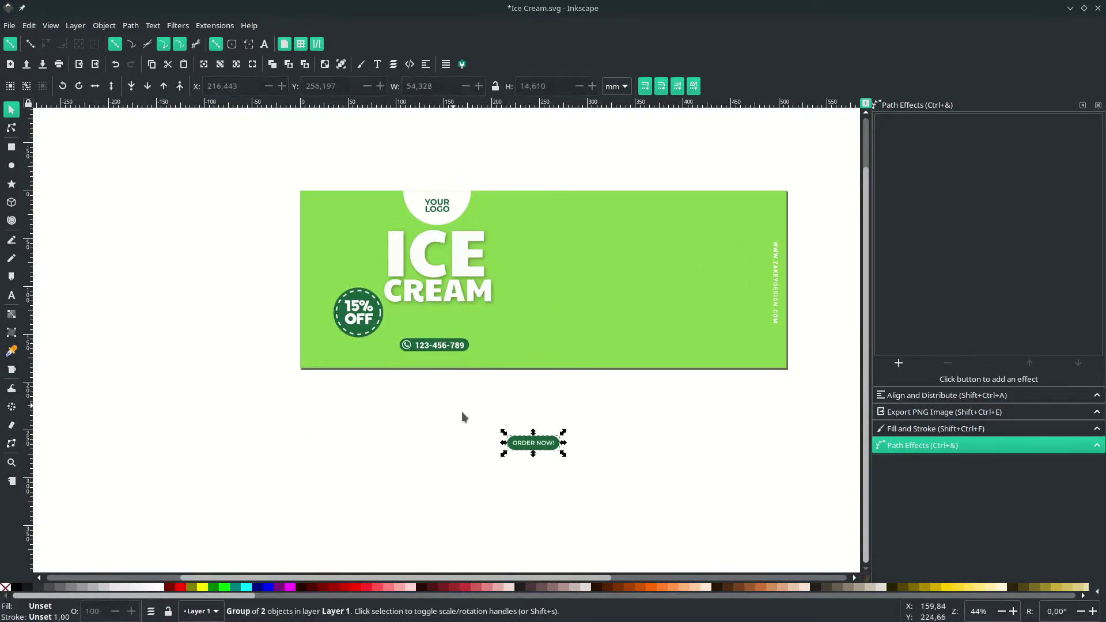
left_click_drag(533, 442, 657, 338)
left_click(655, 442)
scroll(520, 345, "up", 3)
scroll(520, 345, "right", 5)
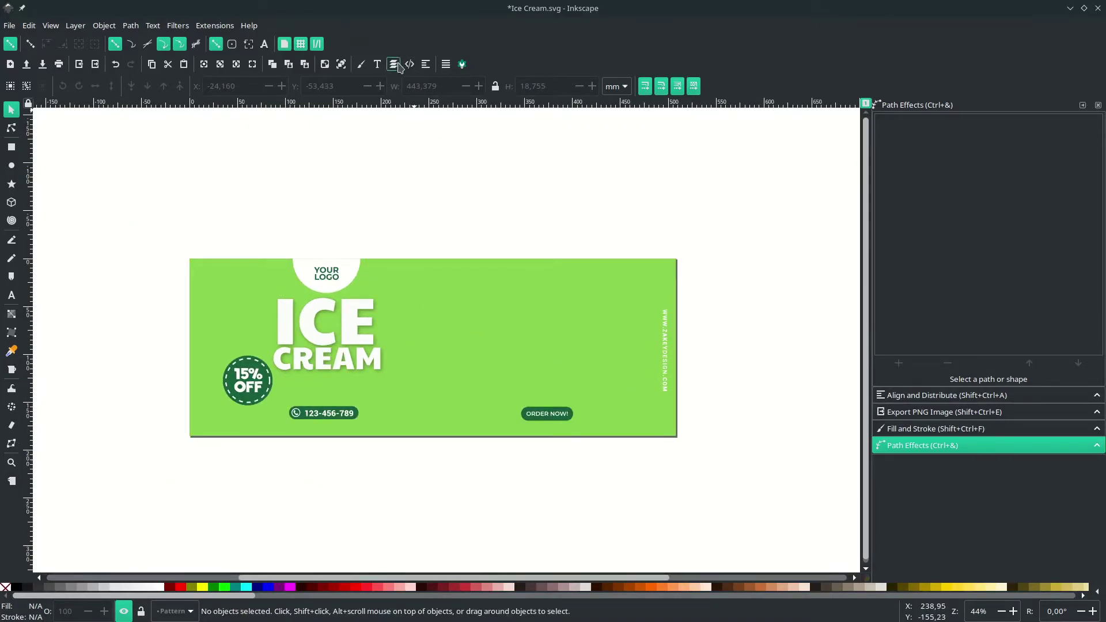
Step: Unhide the Pattern layer so the black zigzag shows
left_click(395, 64)
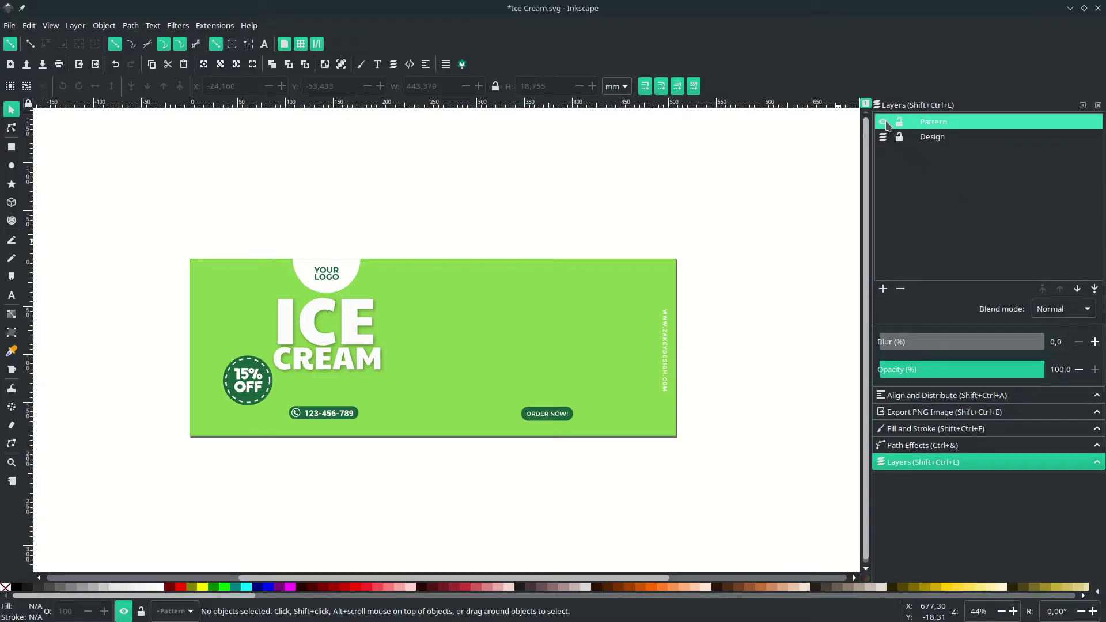
left_click(885, 123)
scroll(502, 238, "up", 1)
scroll(503, 239, "left", 1)
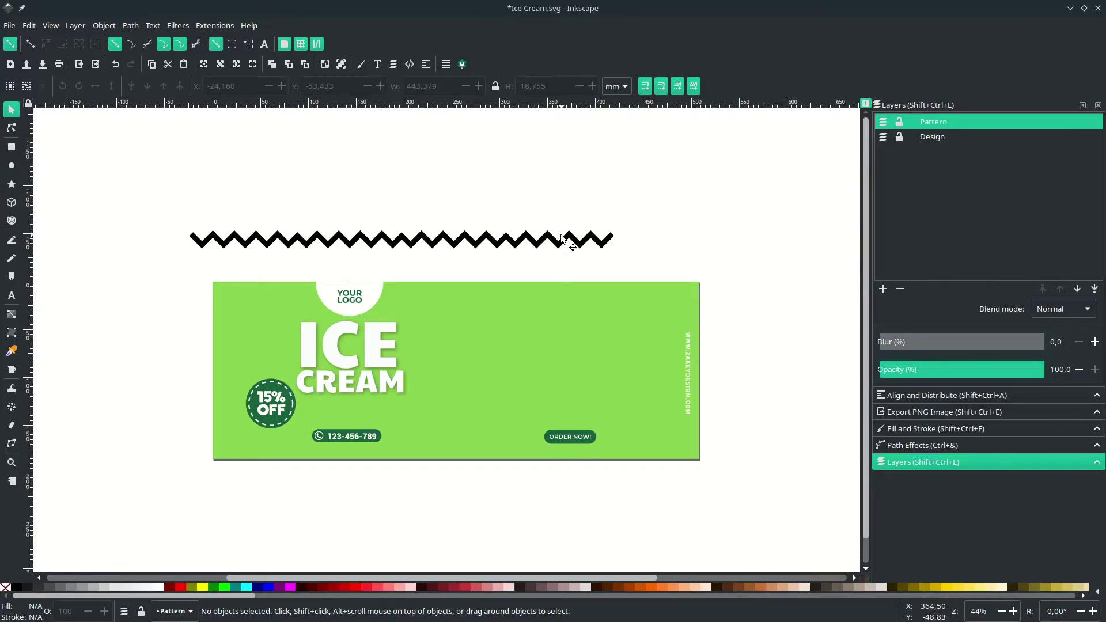
Step: Duplicate the black zigzag and move the copy up and to the right
left_click(596, 247)
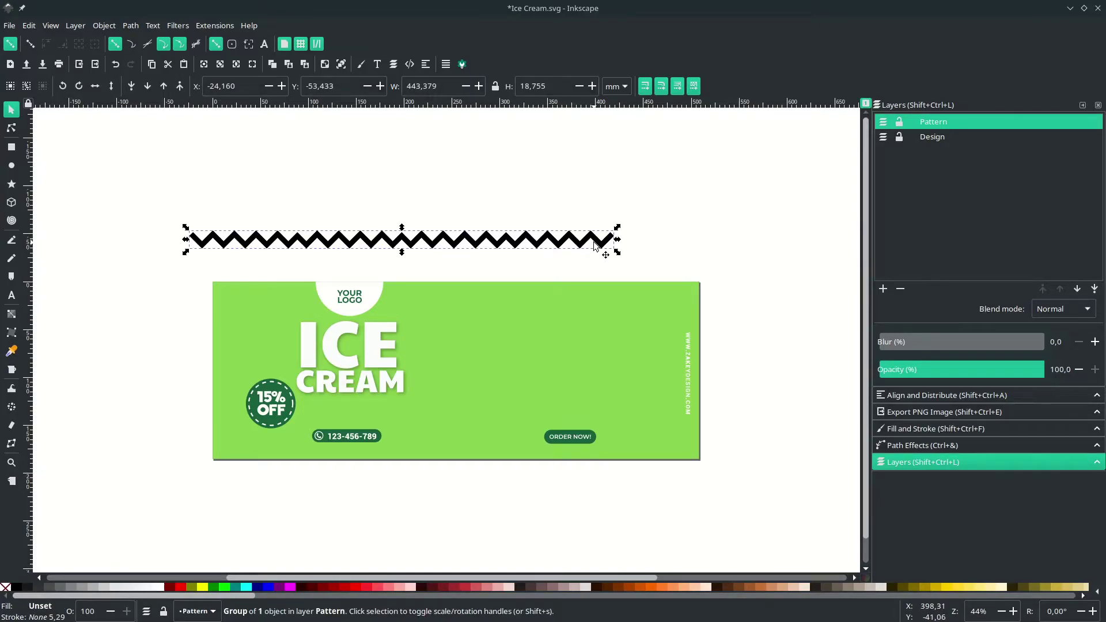
key("ctrl")
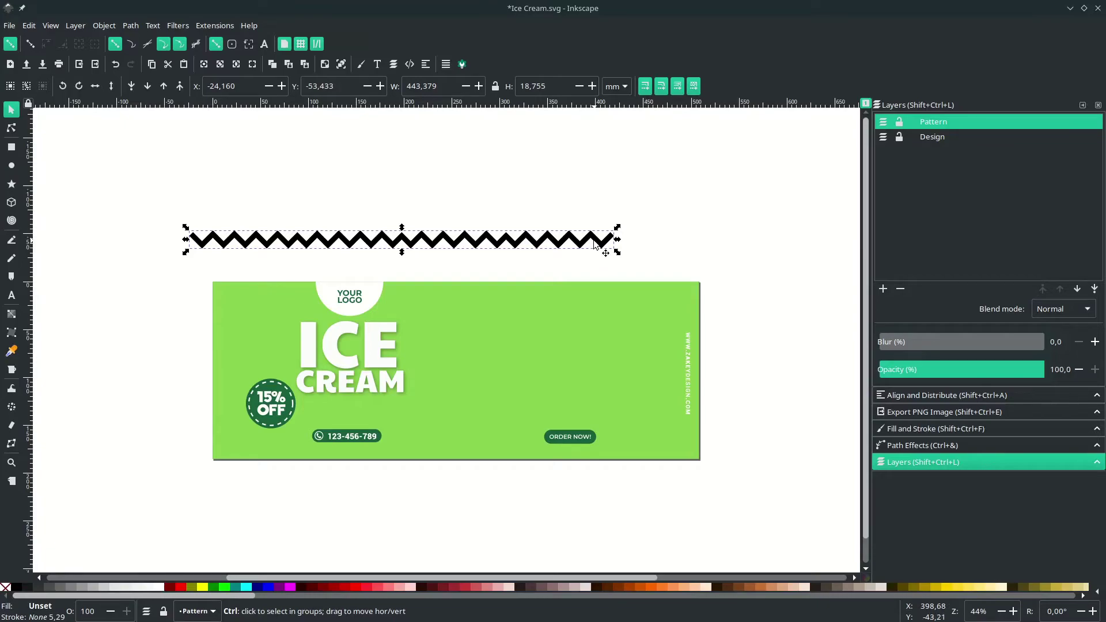
key("ctrl+d")
left_click_drag(596, 245, 724, 195)
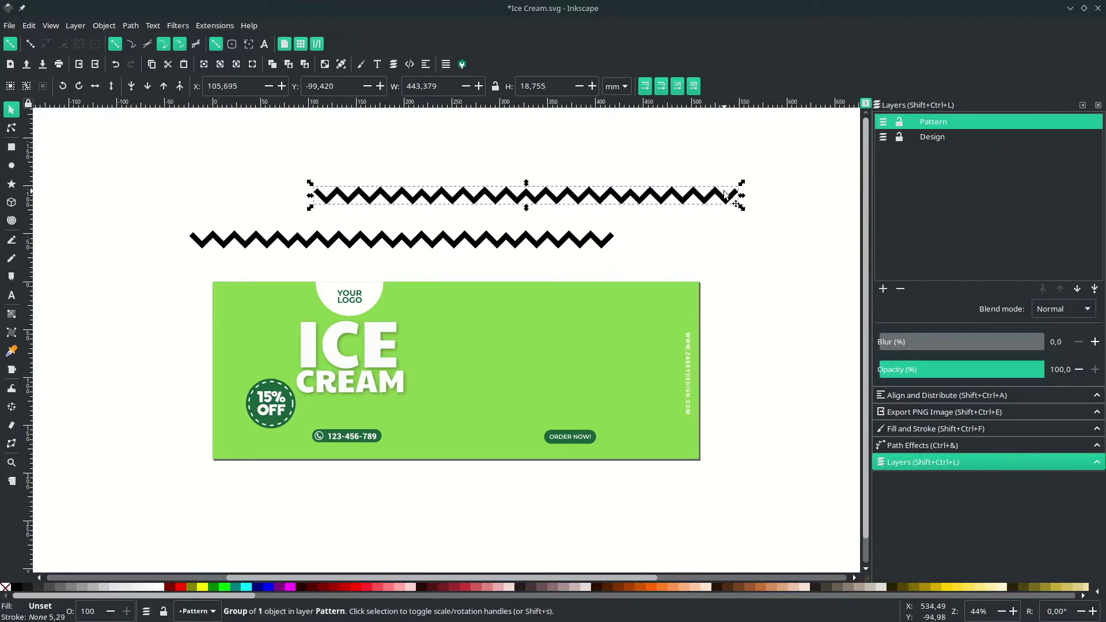
left_click(703, 228)
left_click(687, 199)
Step: Move the zigzag copy to the Design layer and hide the Pattern layer
right_click(687, 200)
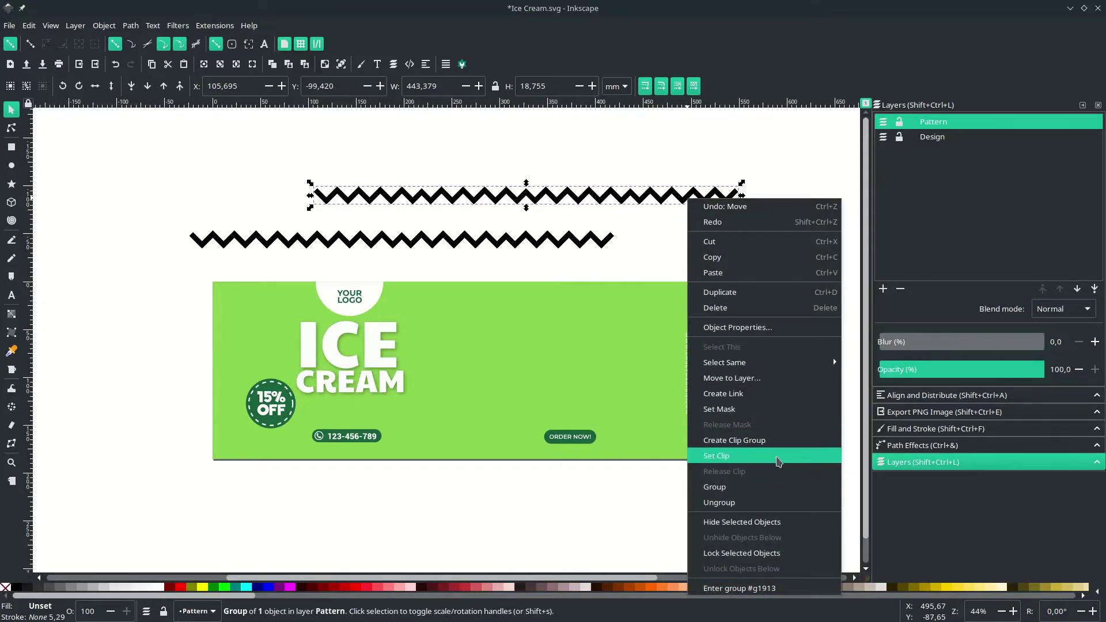
left_click(773, 378)
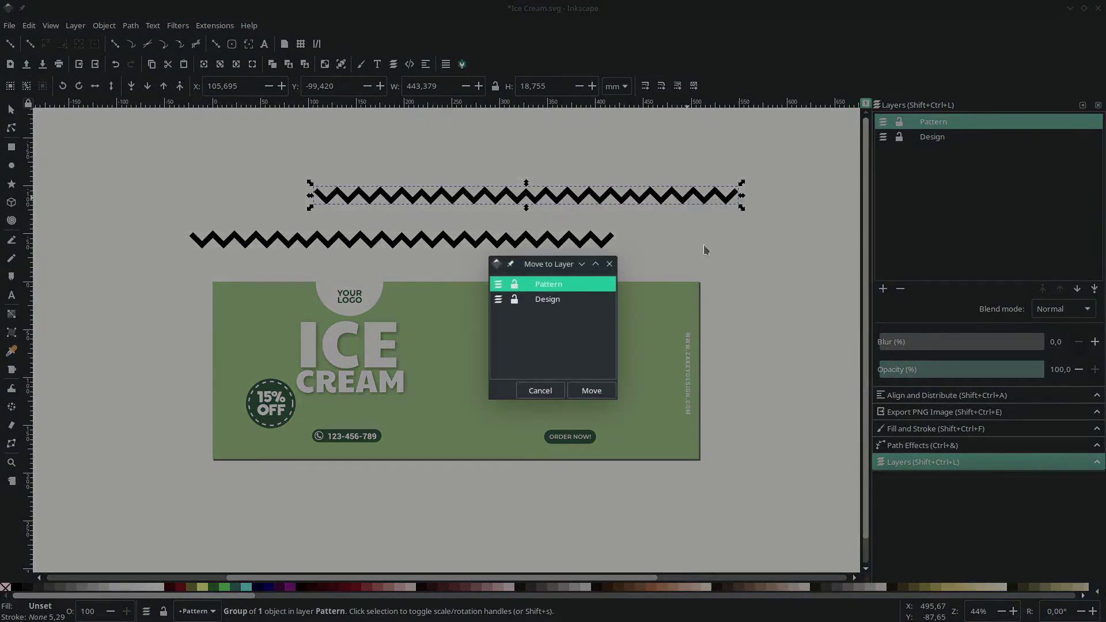
left_click(561, 306)
left_click(592, 390)
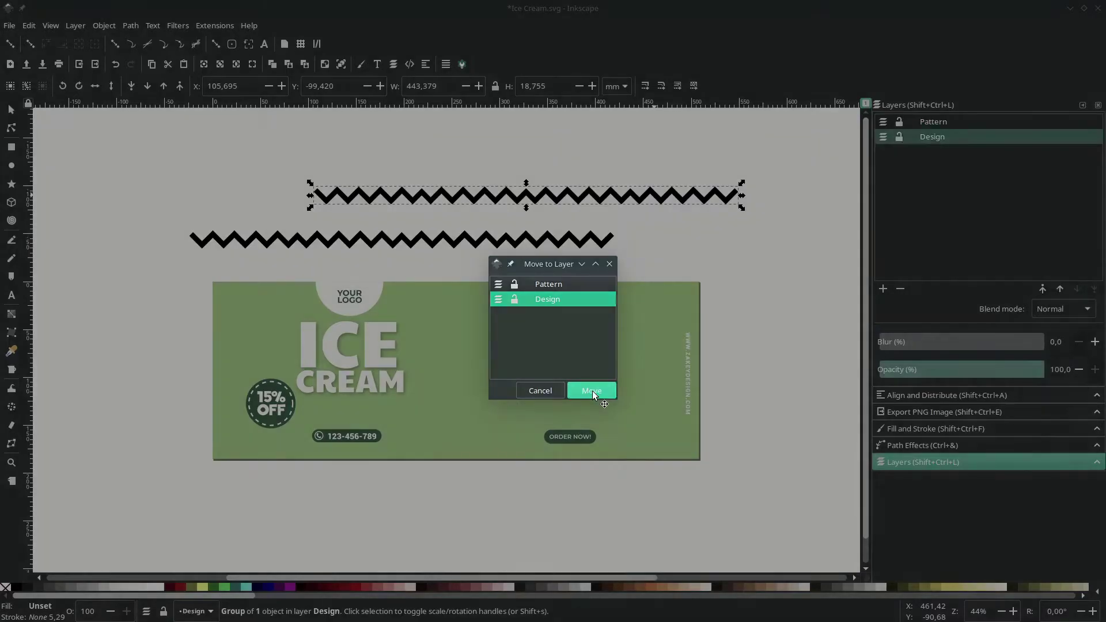
left_click(885, 122)
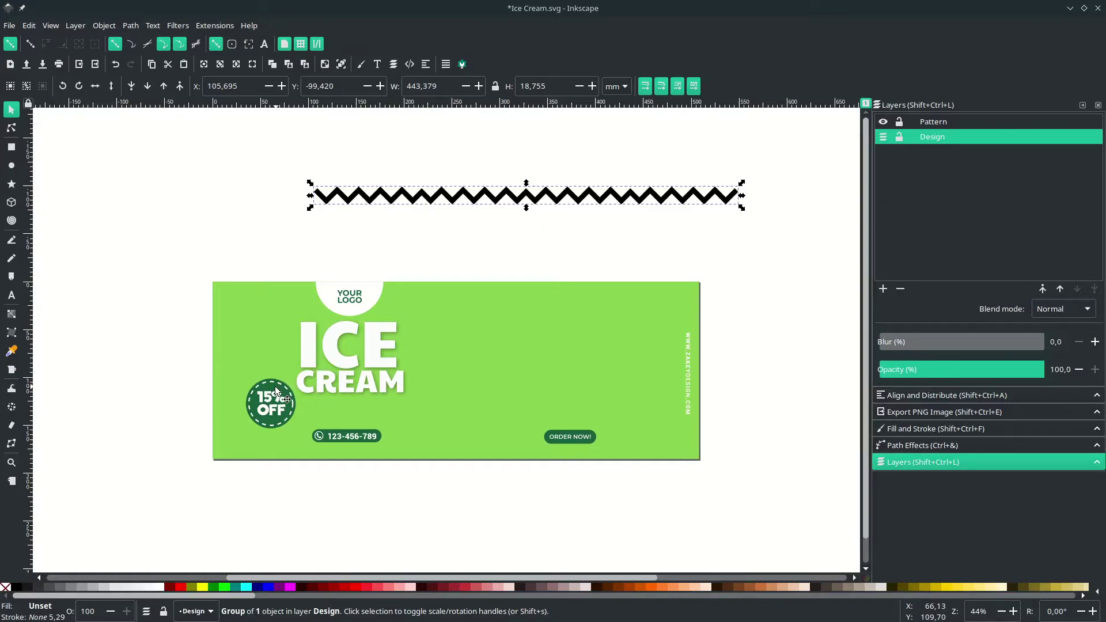
Step: Colour the zigzag the badge's dark green and convert it to a pattern
key("d")
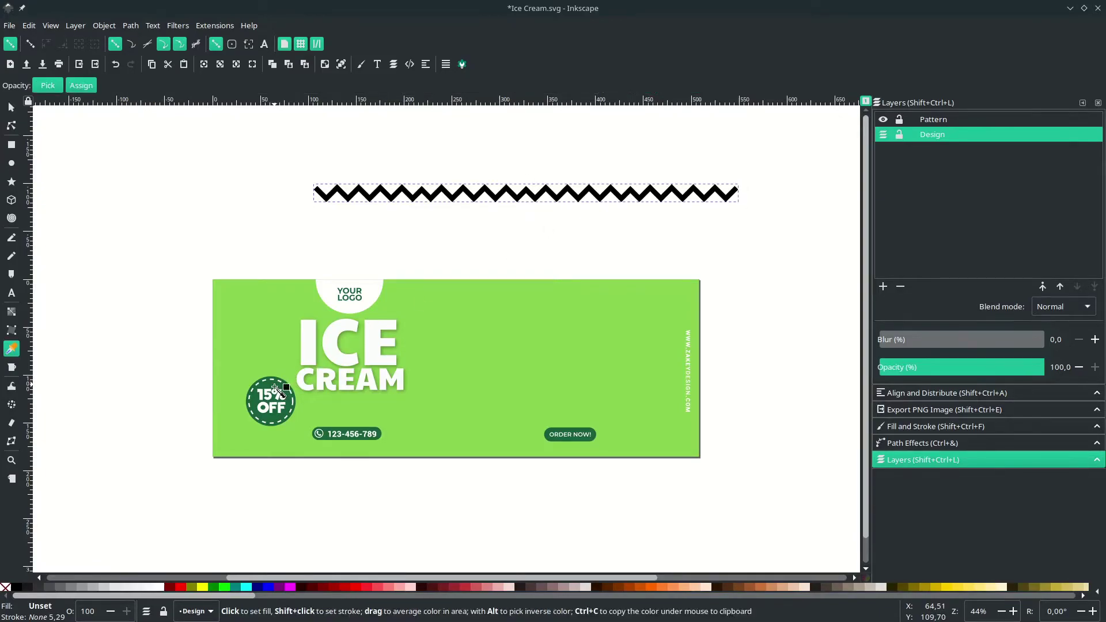
left_click(273, 387)
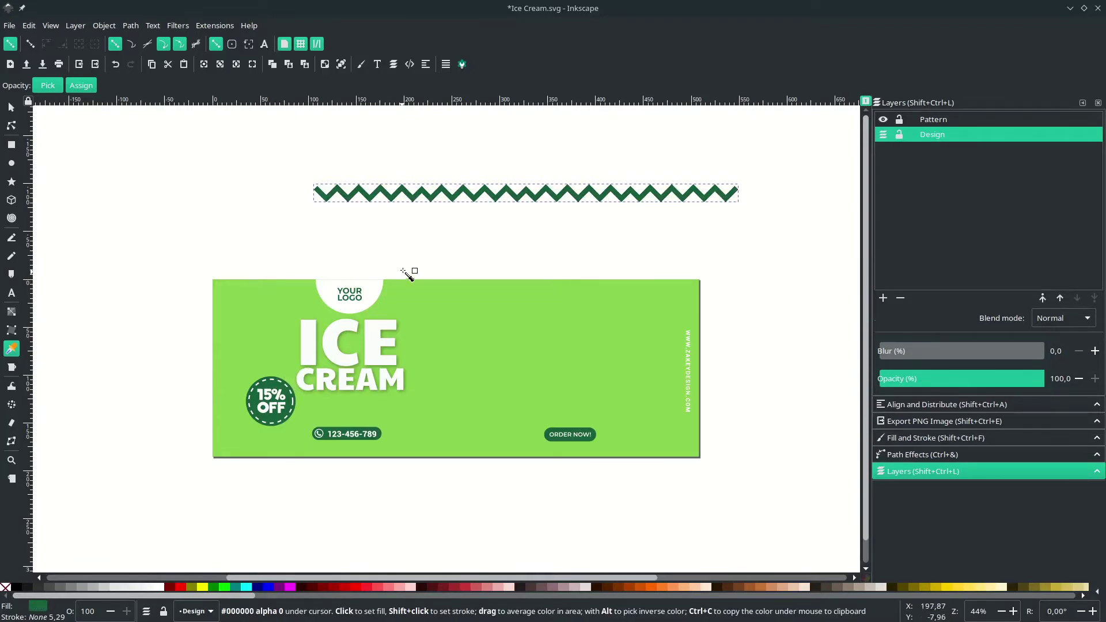
key("s")
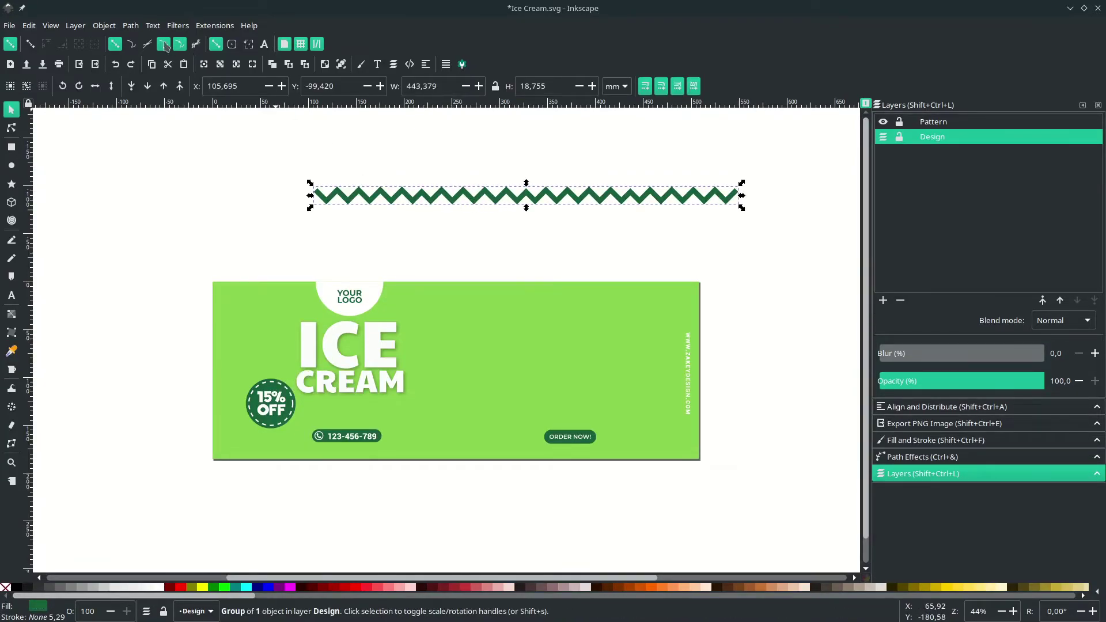
left_click(104, 25)
mouse_move(119, 209)
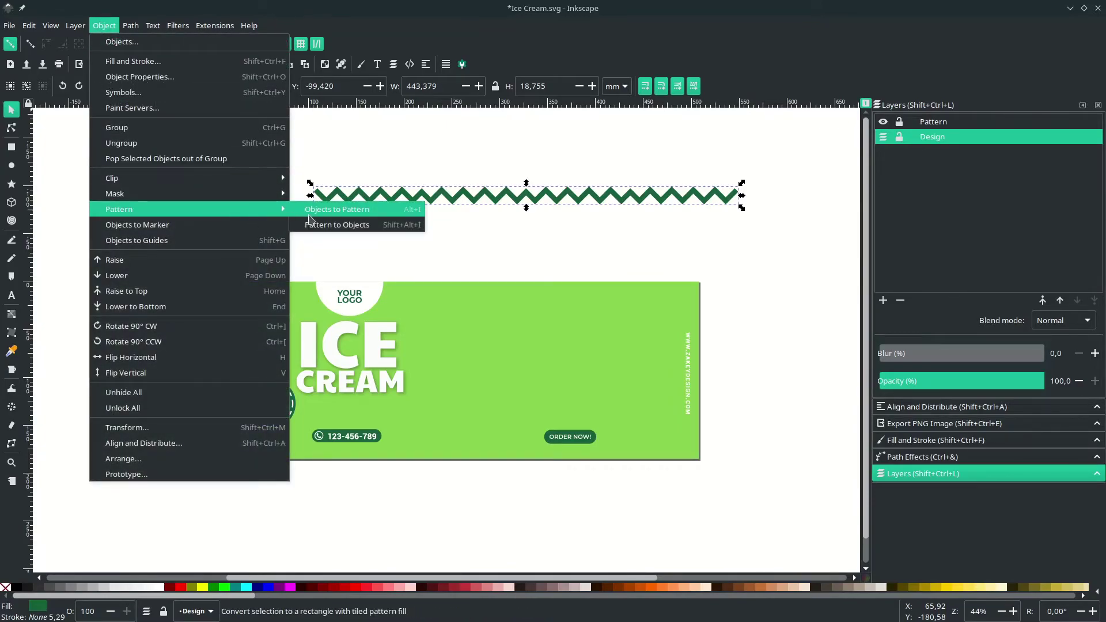
left_click(309, 215)
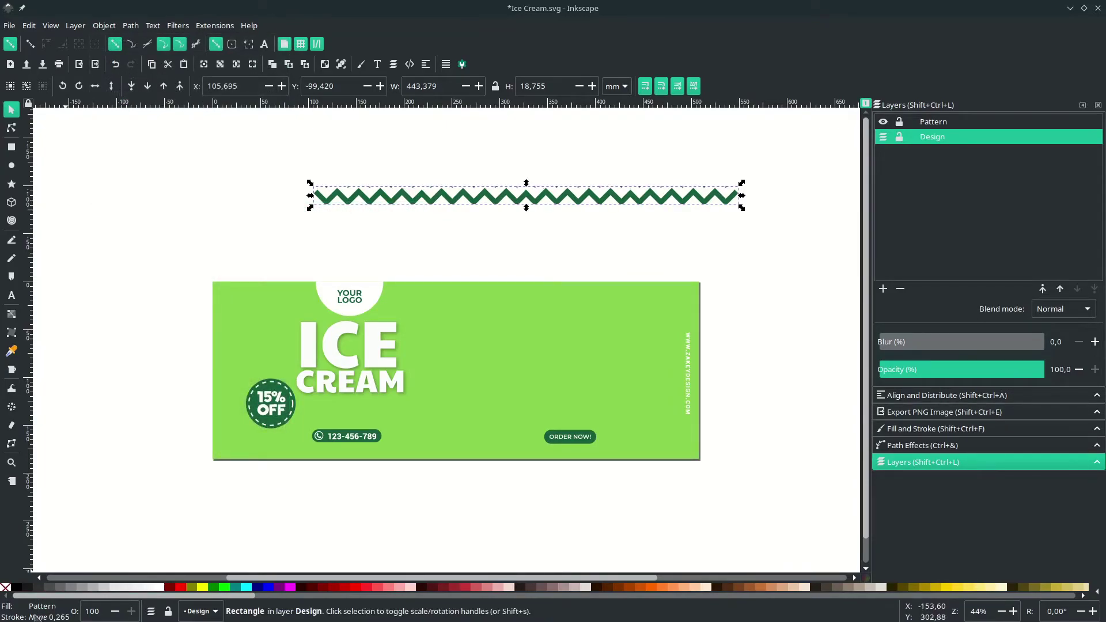
Step: Cover the Ice Cream banner with the pattern rectangle, scaling its tiles into fine chevrons
left_click_drag(462, 197, 315, 274)
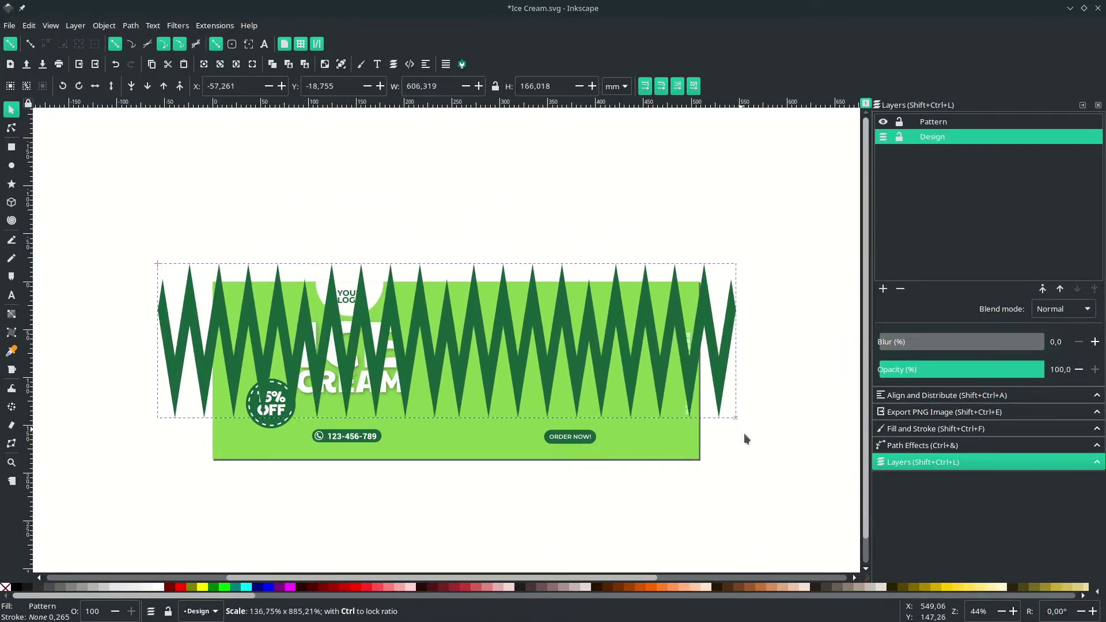
left_click_drag(585, 288, 770, 476)
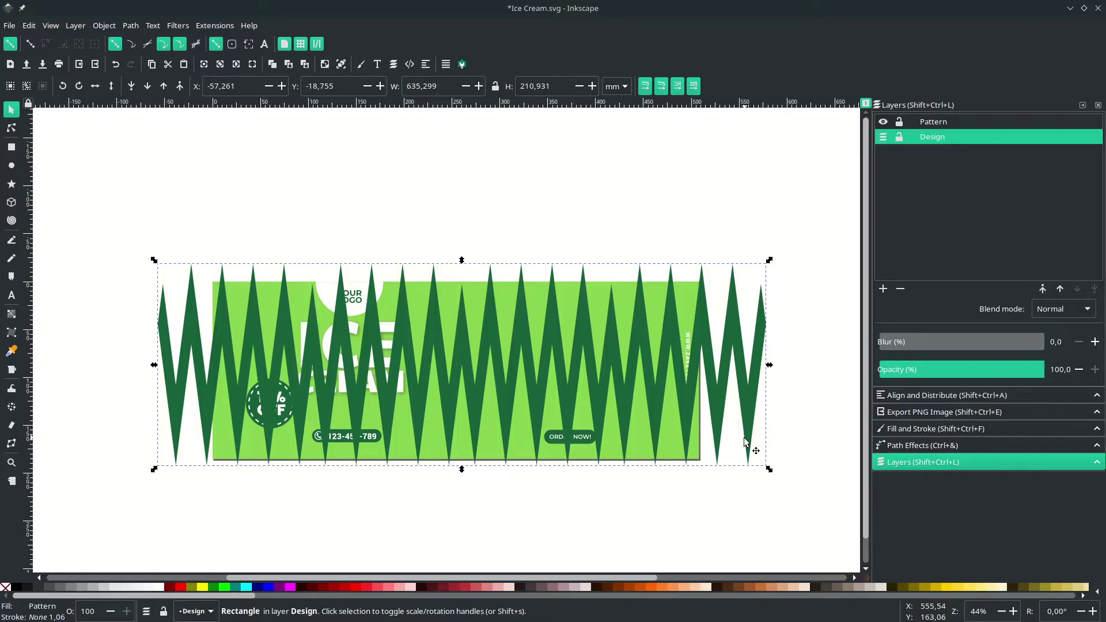
key("n")
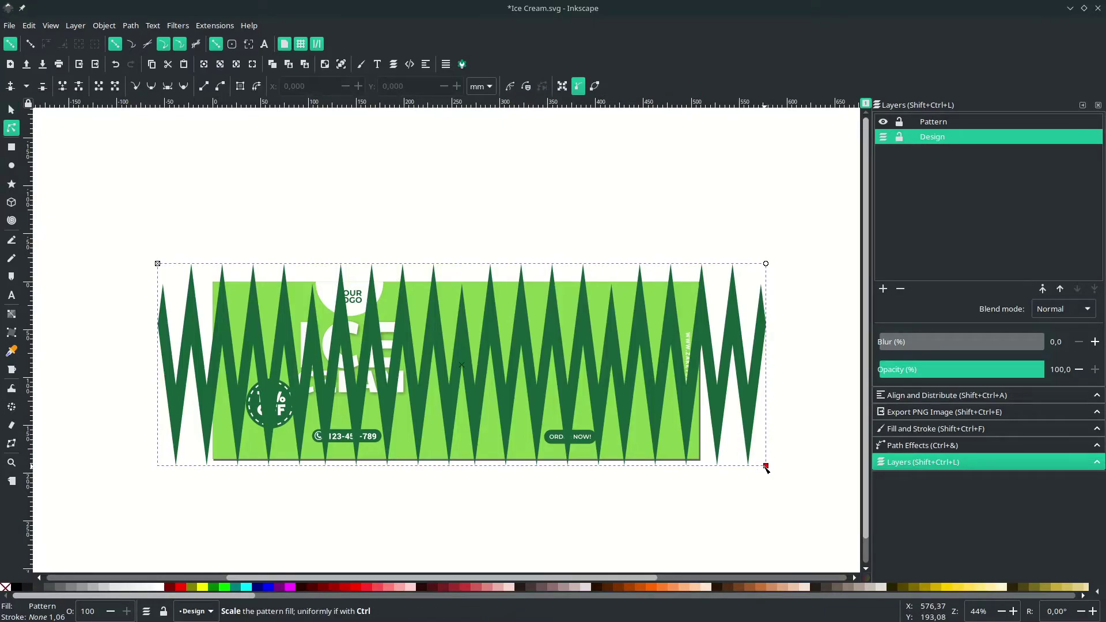
left_click_drag(766, 465, 605, 282)
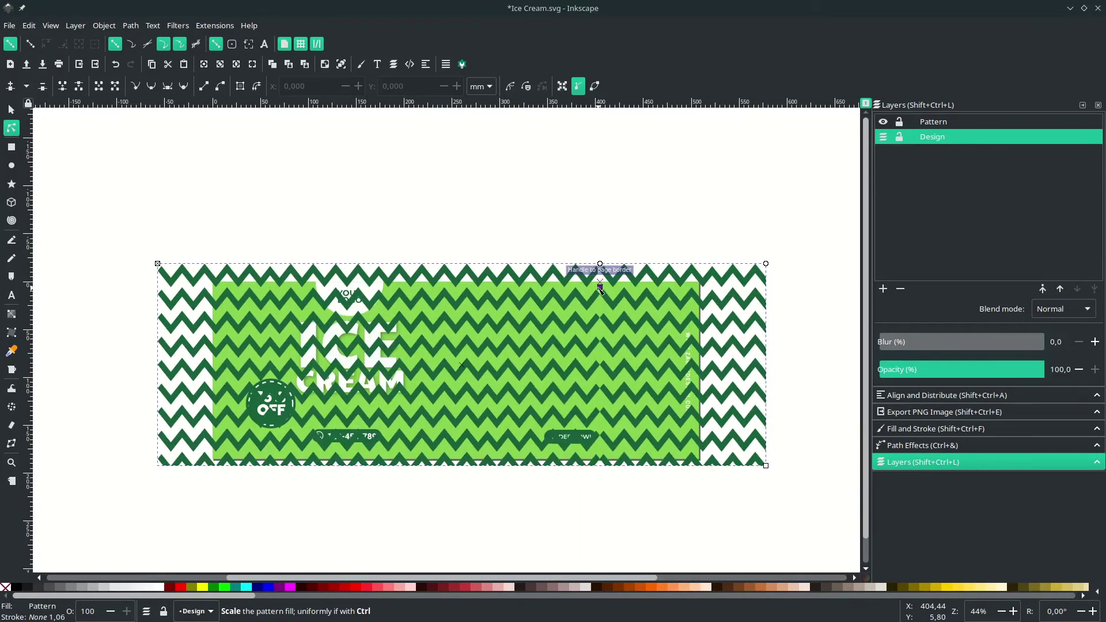
left_click_drag(608, 292, 719, 294)
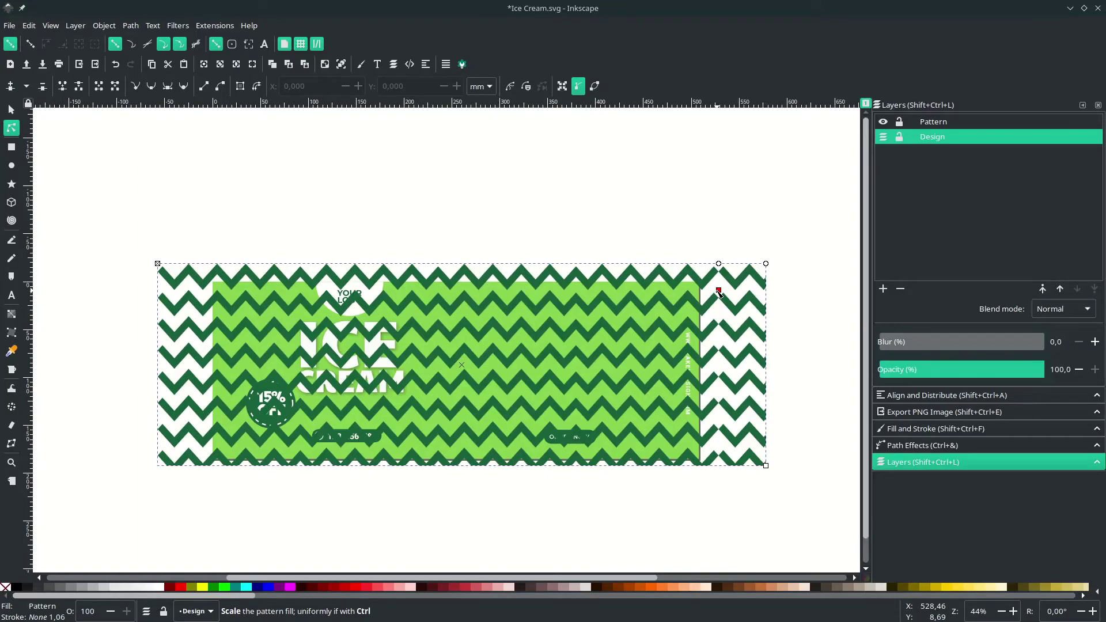
key("s")
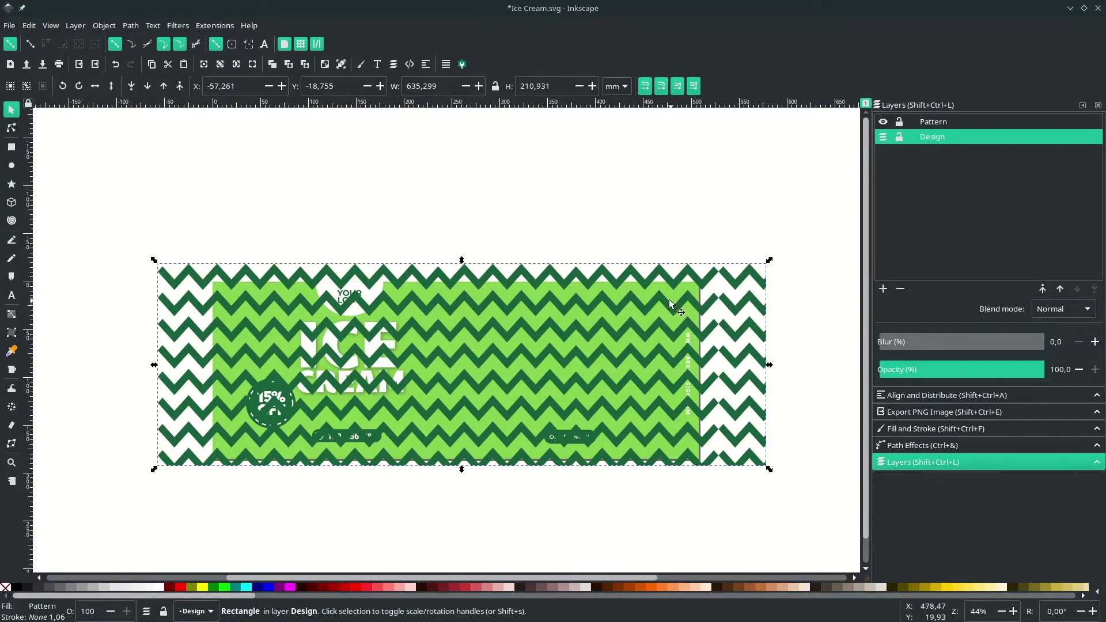
Step: Send the zigzag rectangle behind the banner and duplicate the green background rectangle
left_click(732, 286)
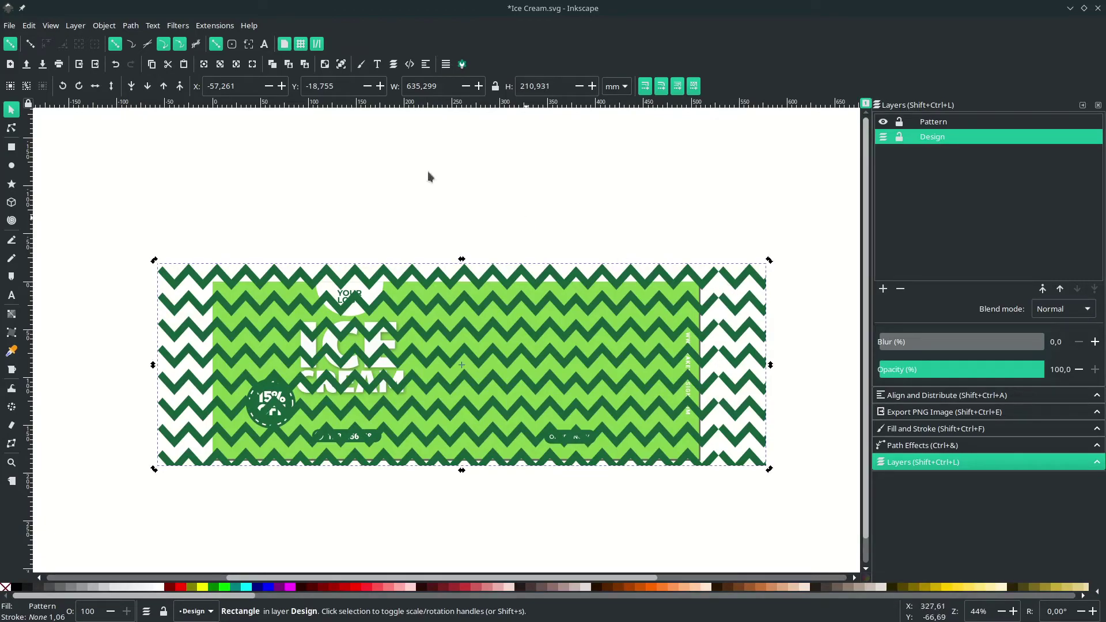
left_click(133, 87)
left_click(598, 341)
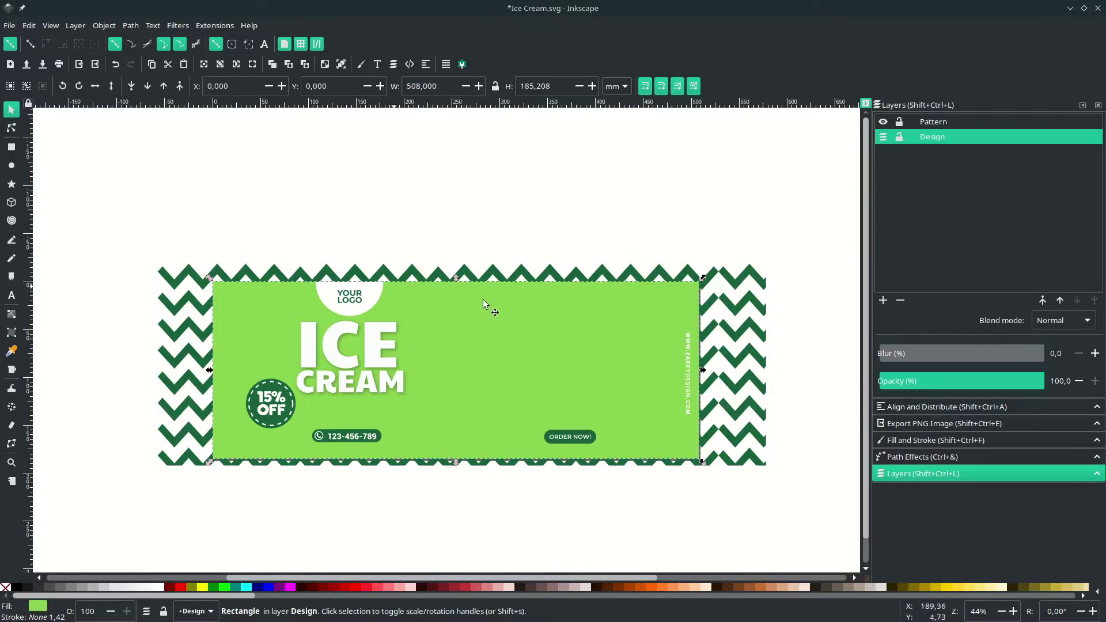
key("ctrl")
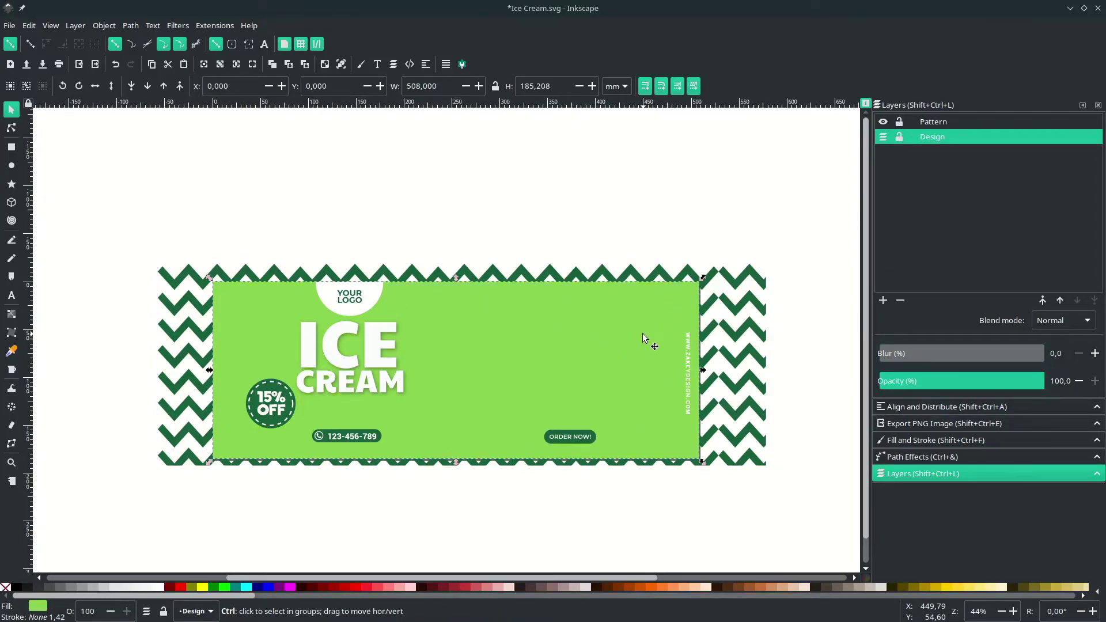
key("Home")
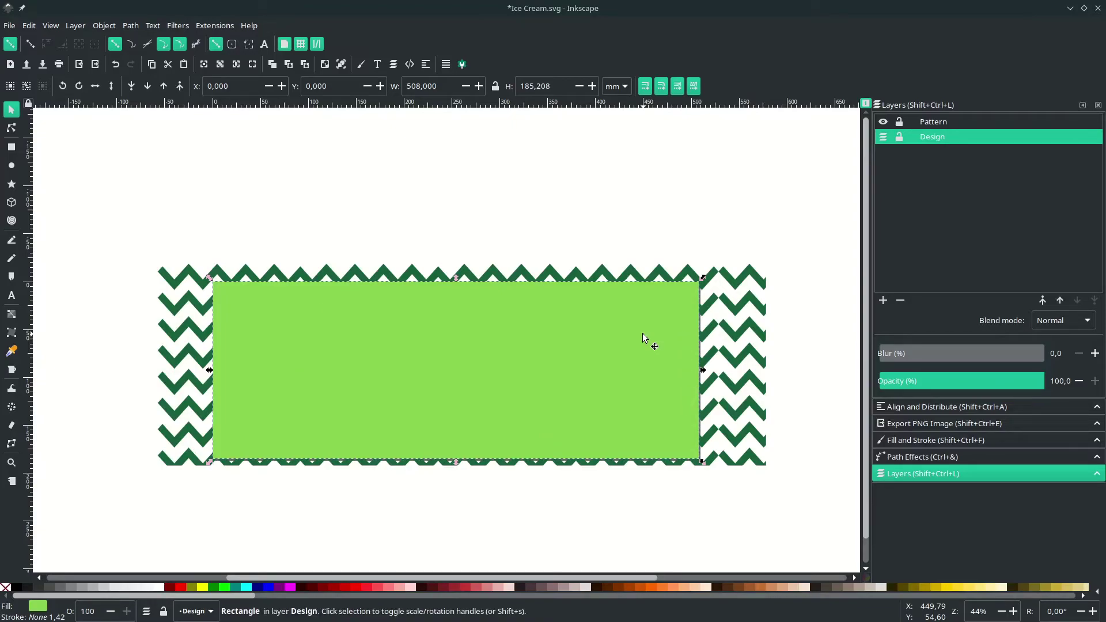
Step: Clip the zigzag pattern to the green rectangle and place it under the banner text
left_click(643, 338)
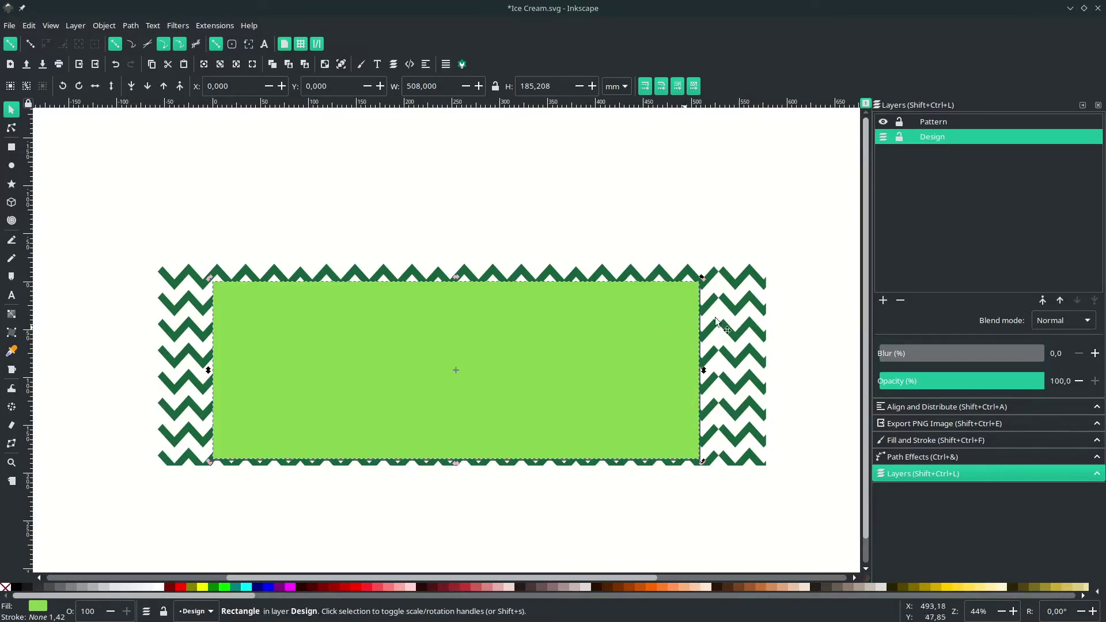
left_click(757, 276, "shift")
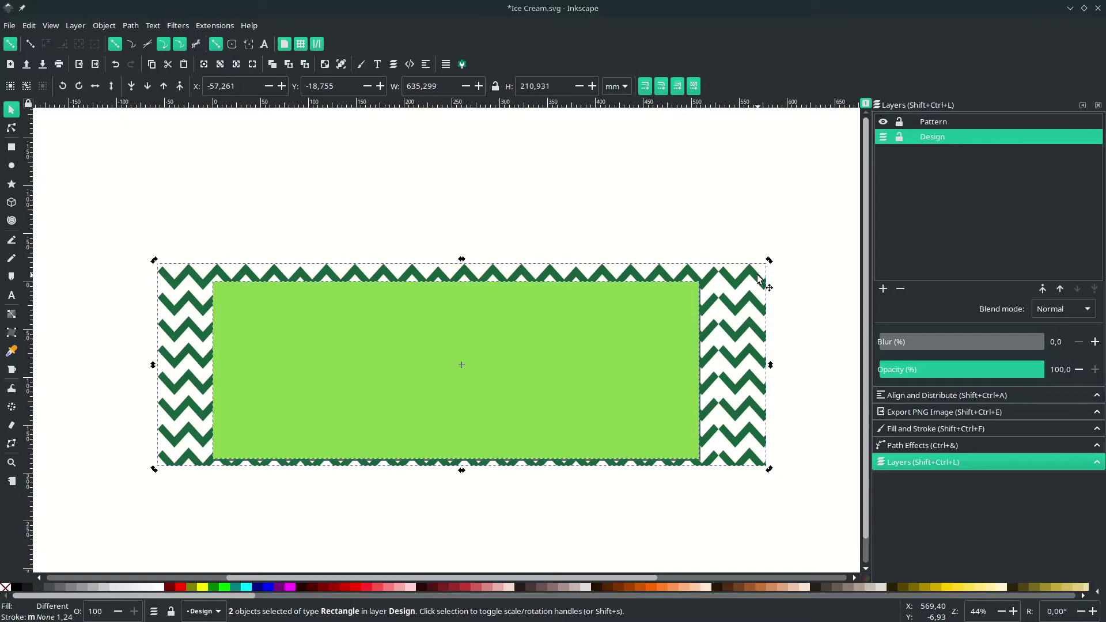
right_click(759, 279)
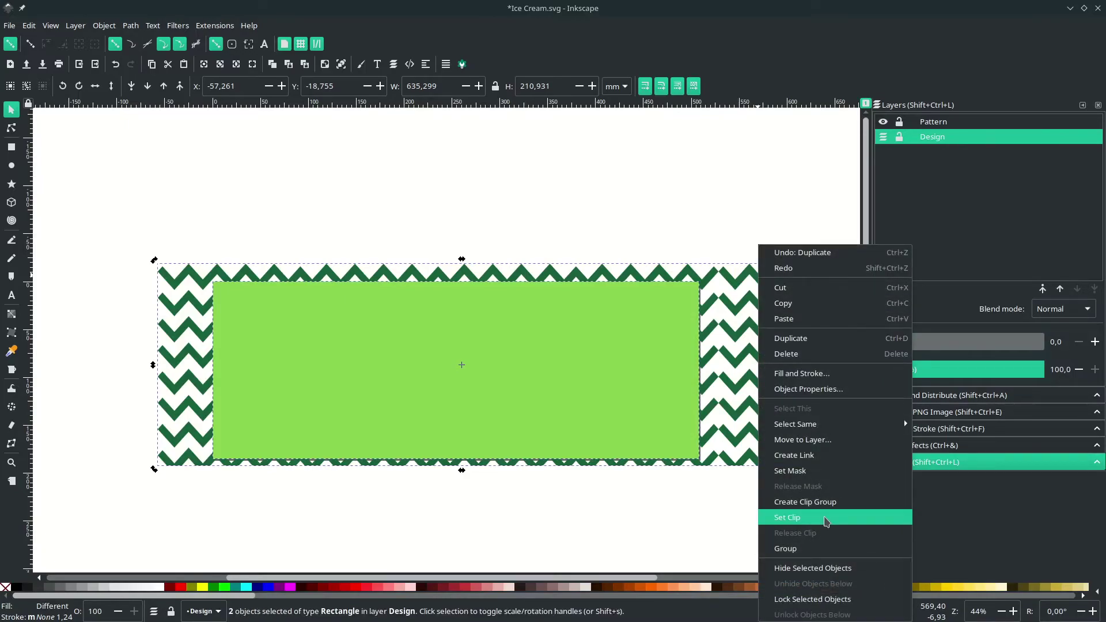
left_click(827, 519)
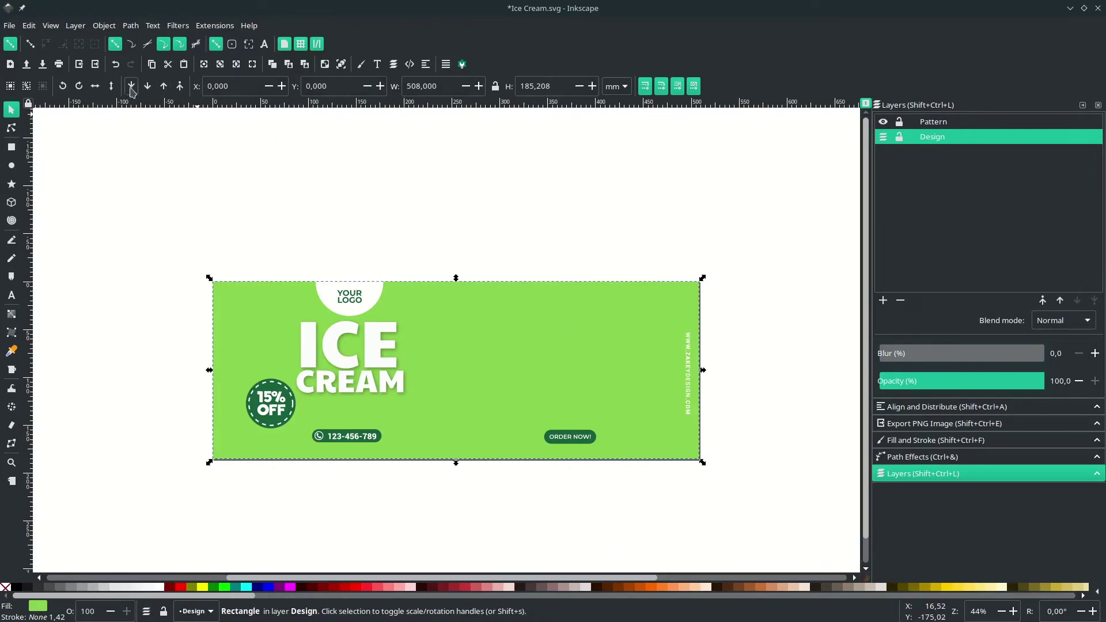
key("ctrl+z")
left_click(511, 357)
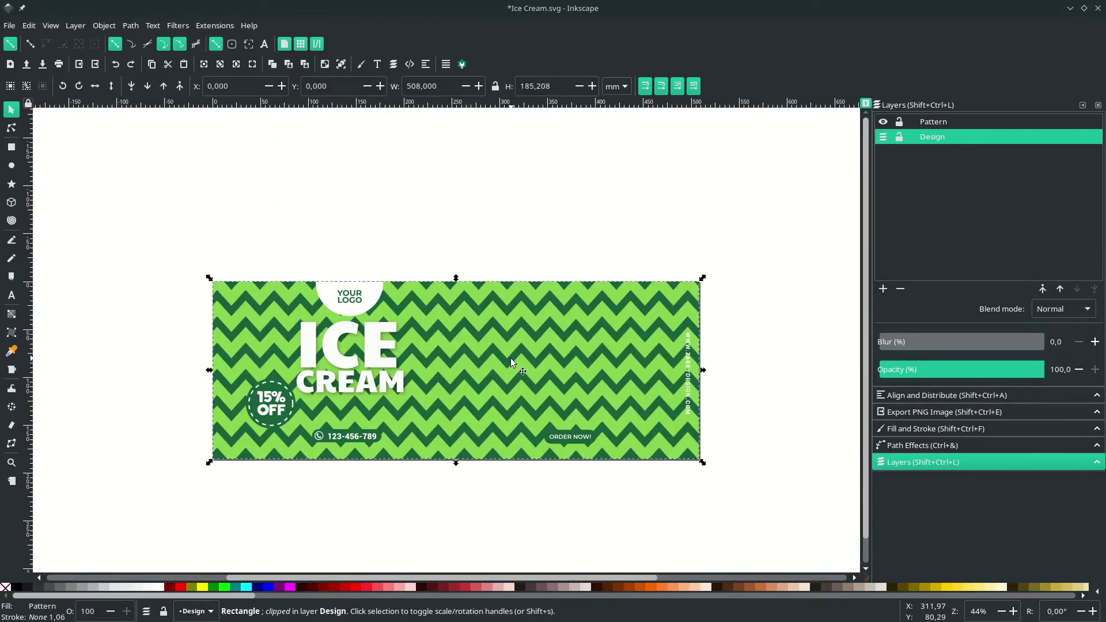
double_click(84, 612)
type("10")
key("Return")
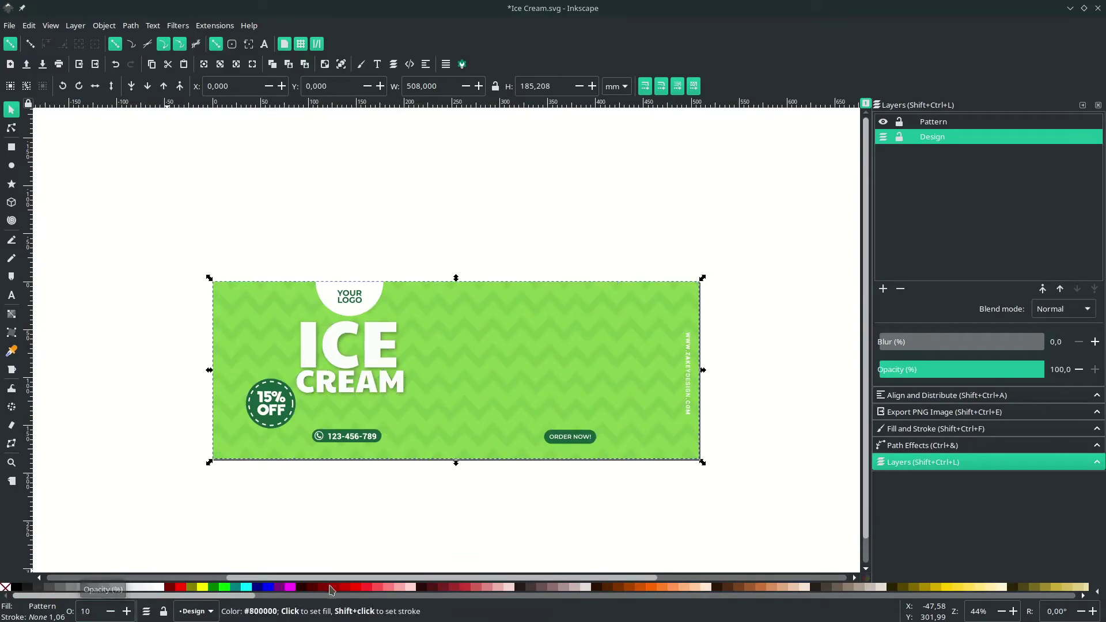
left_click(483, 522)
scroll(483, 405, "up", 1, "ctrl")
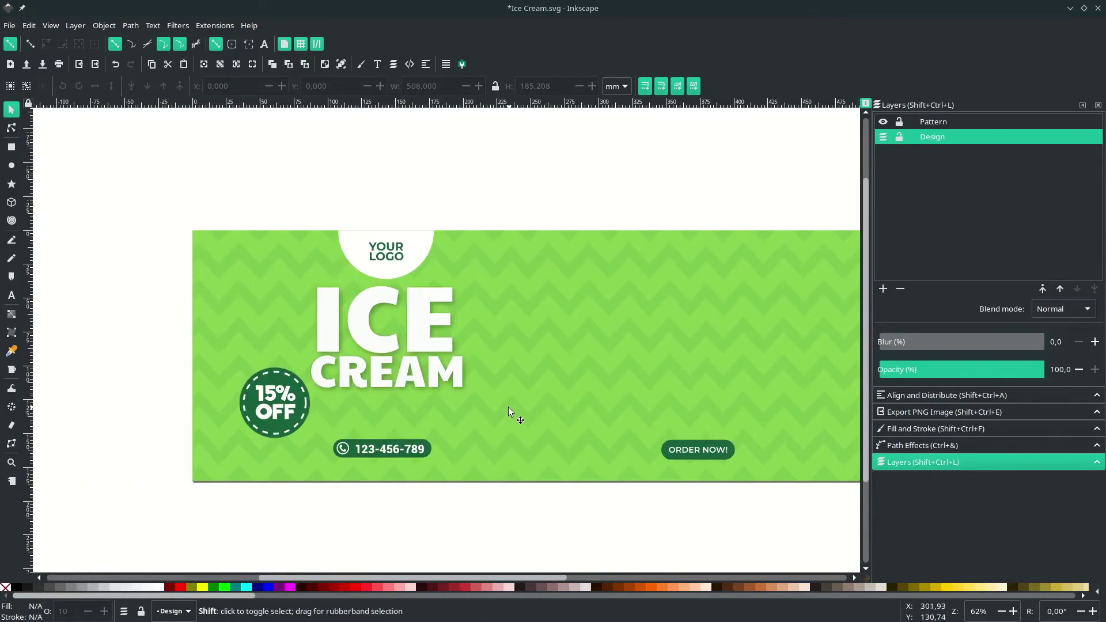
scroll(528, 393, "up", 1, "ctrl")
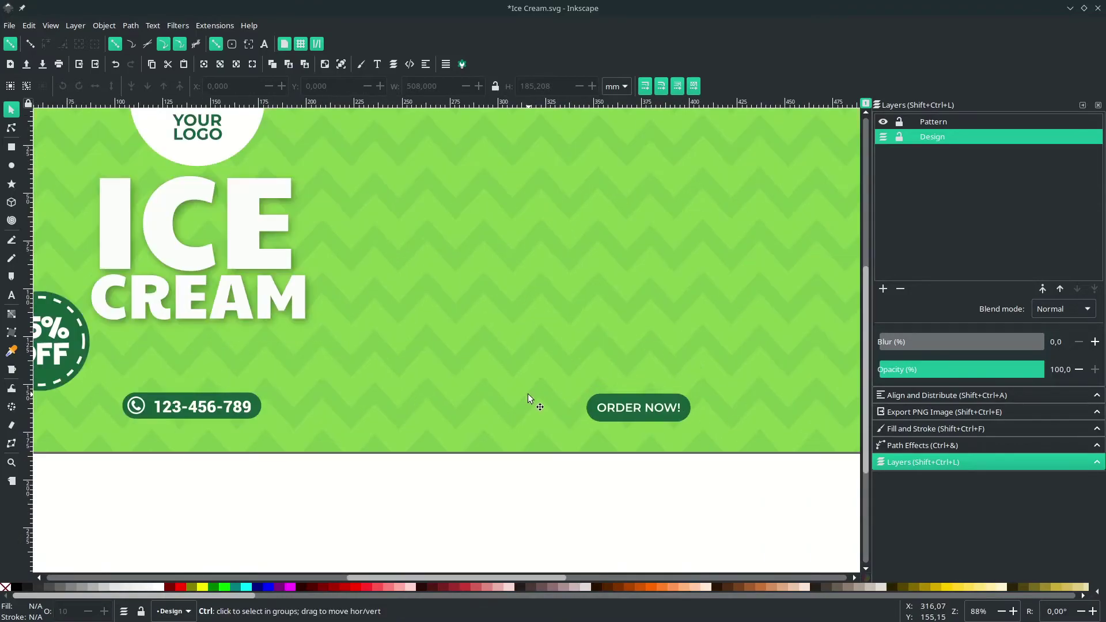
scroll(530, 392, "down", 2, "ctrl")
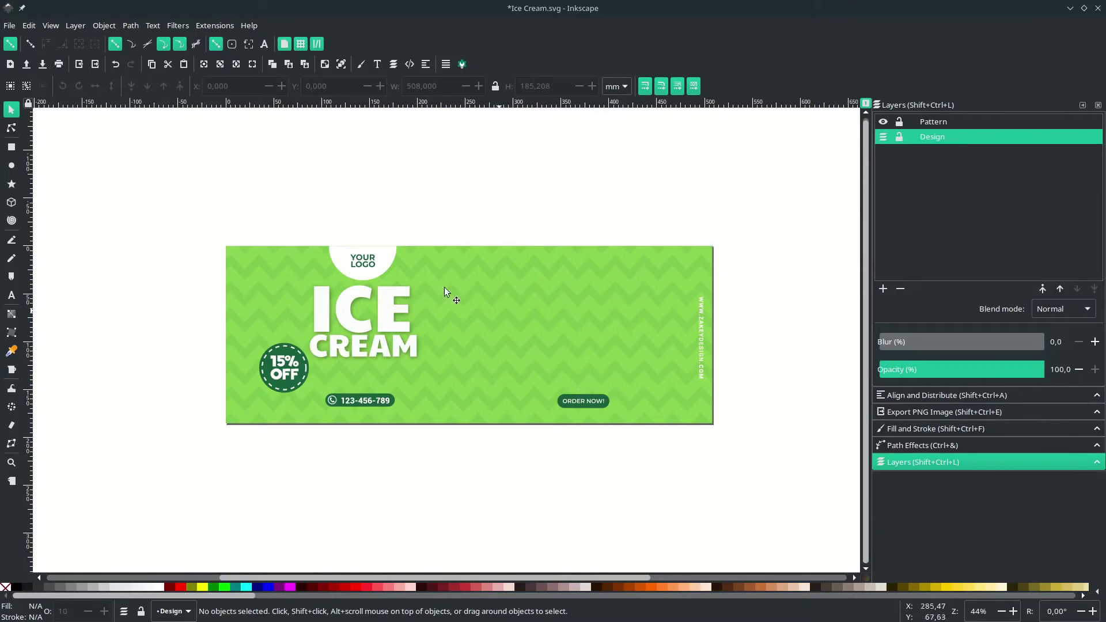
Step: Import the ice-cream sundae PNG as an embedded image
left_click(9, 25)
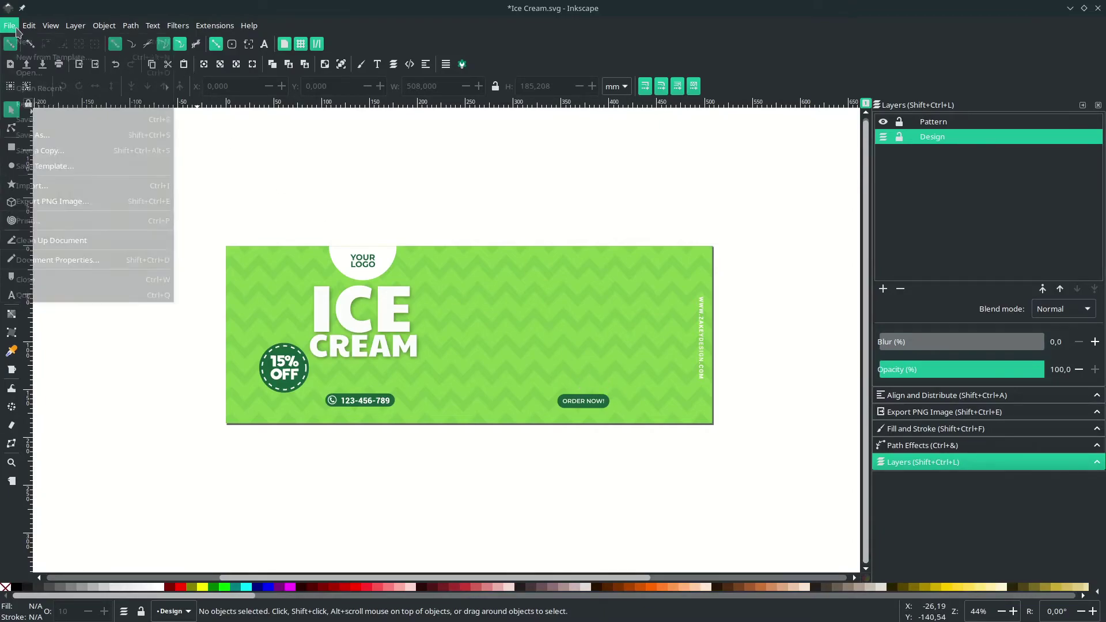
left_click(72, 185)
double_click(211, 77)
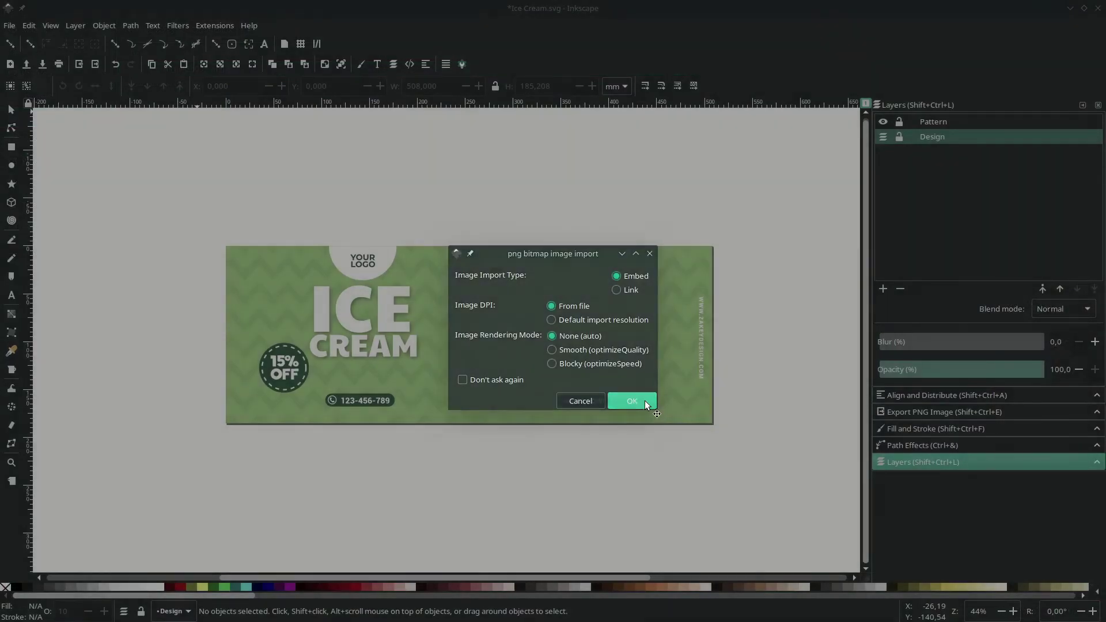
left_click(645, 400)
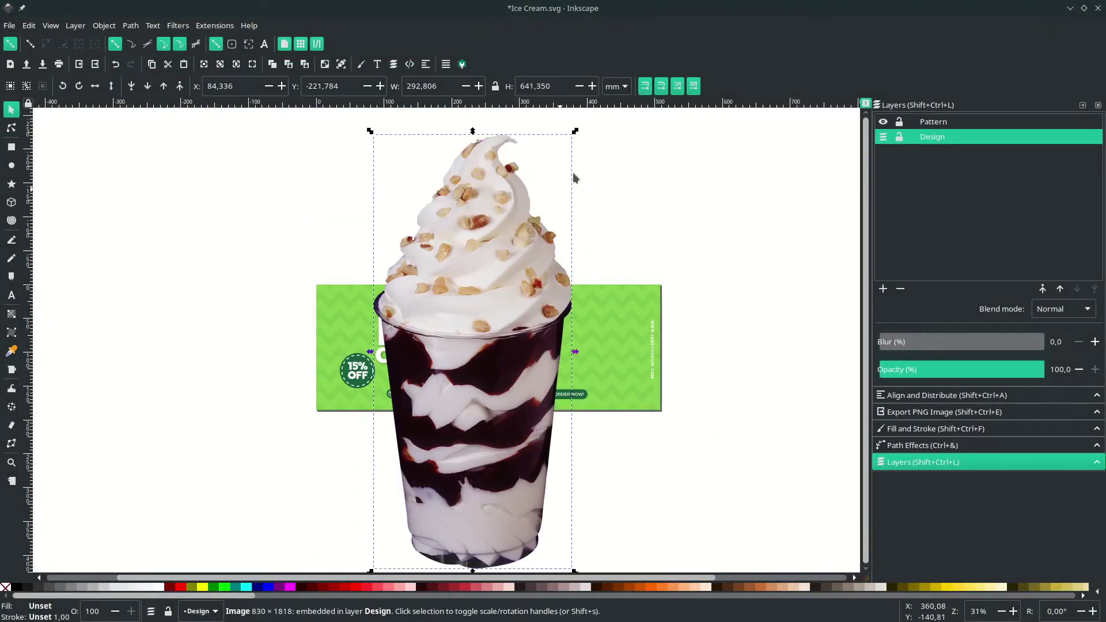
Step: Shrink the sundae photo onto the banner's right side, layered just above the zigzag pattern
left_click_drag(575, 144, 456, 389)
mouse_move(456, 389)
left_mouse_down()
mouse_move(578, 388)
mouse_move(579, 410)
left_mouse_up()
scroll(579, 402, "up", 2)
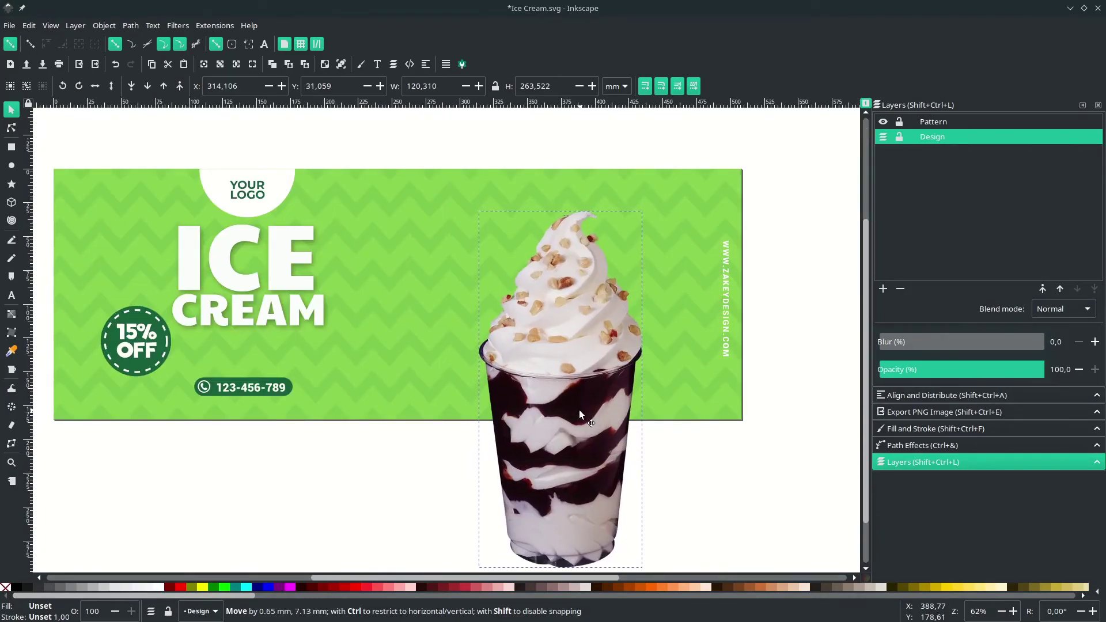
left_click(147, 88)
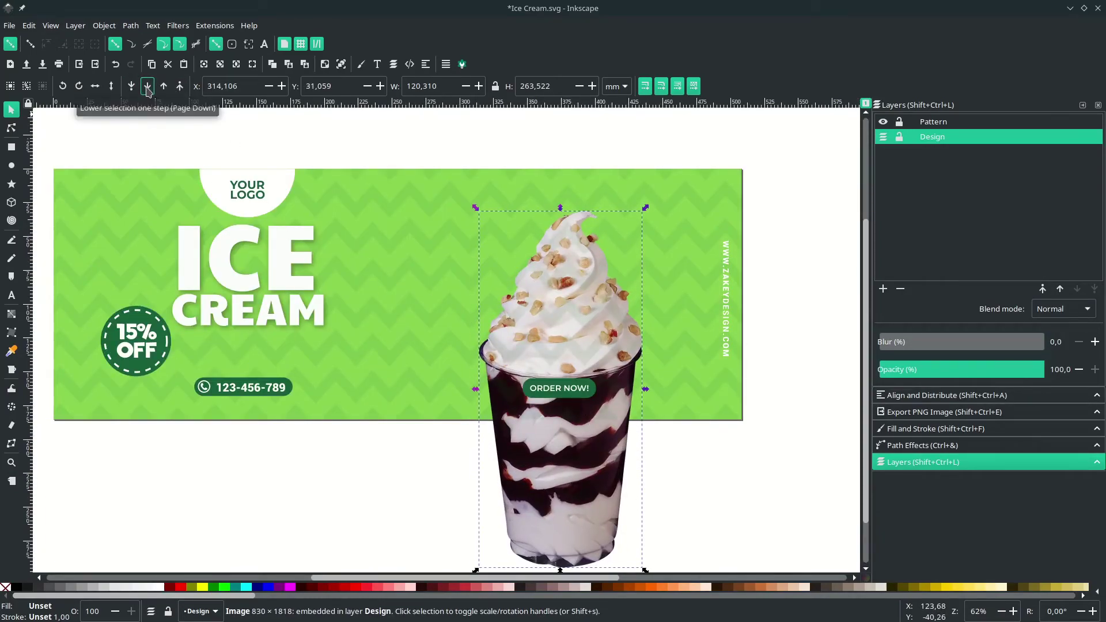
left_click(164, 86)
scroll(617, 489, "down", 1)
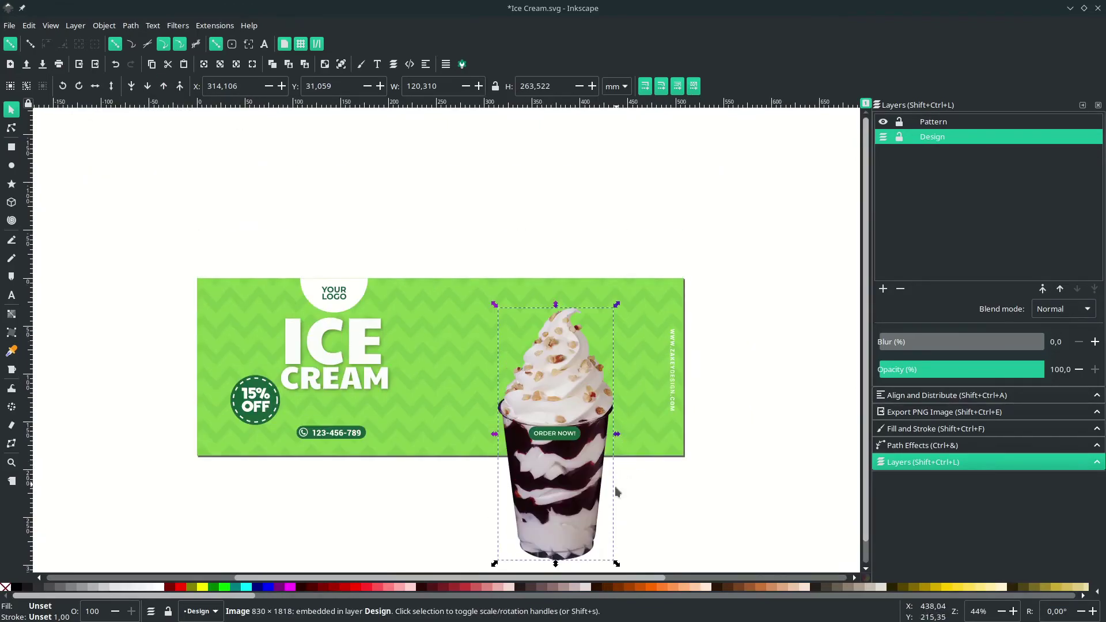
left_click_drag(555, 548, 556, 486)
scroll(530, 536, "up", 1)
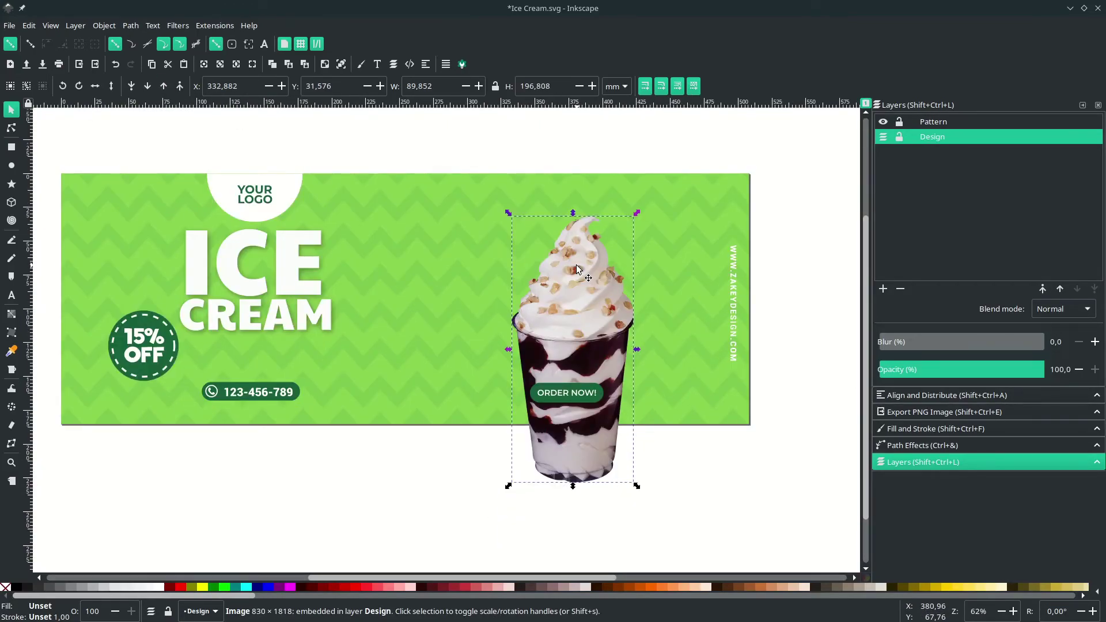
left_click(645, 257)
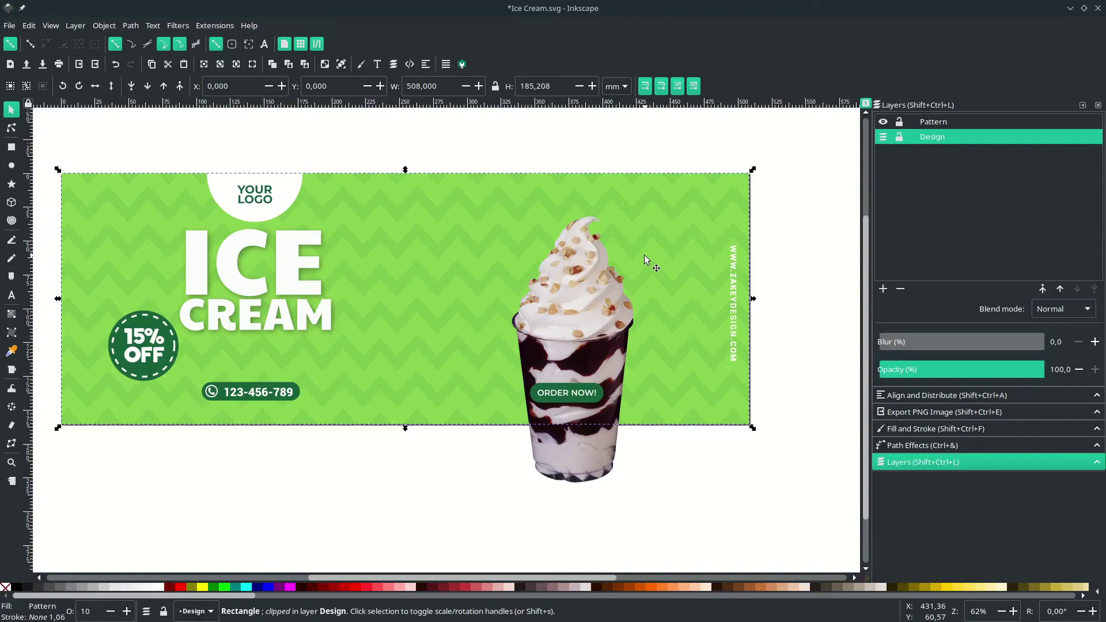
Step: Raise the green rectangle to top and clip the sundae photo to it
key("alt")
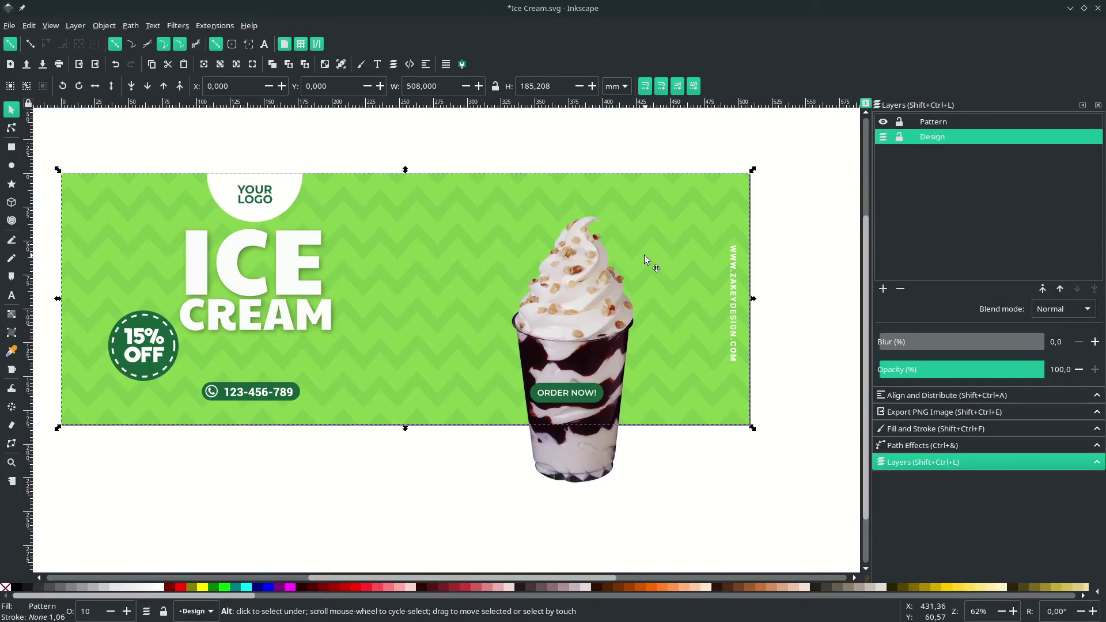
left_click(648, 261, "alt")
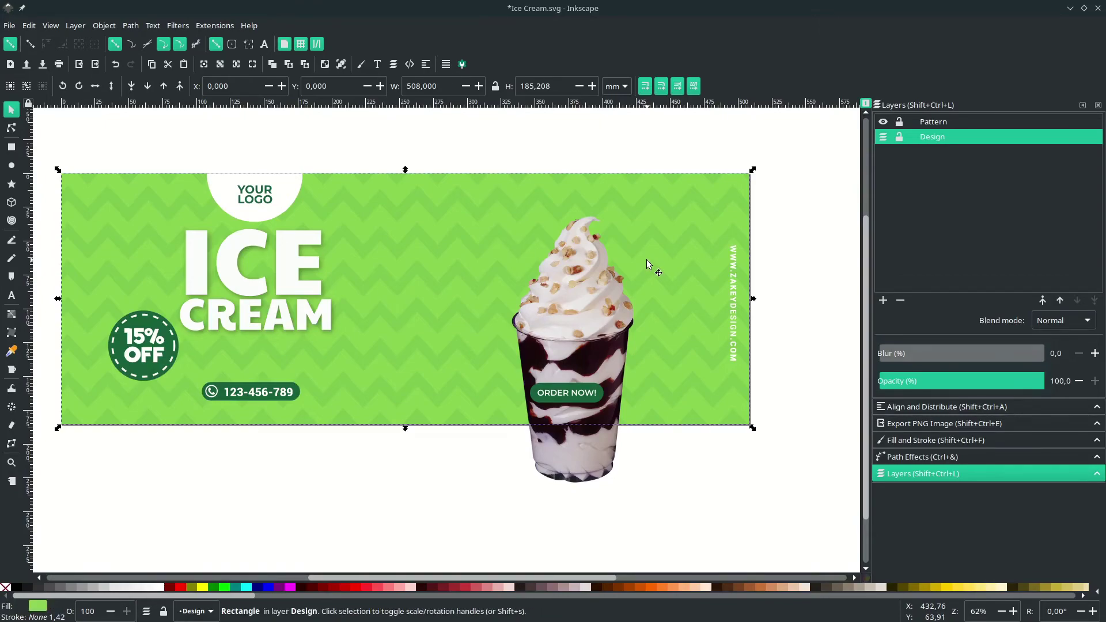
key("ctrl")
key("Home")
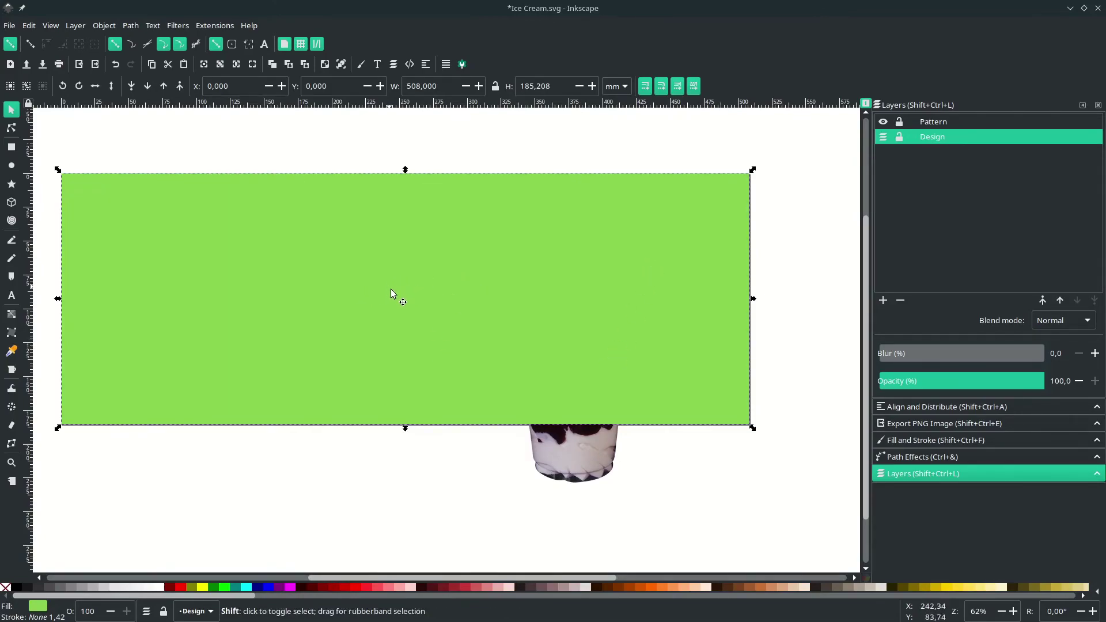
left_click(568, 458, "shift")
right_click(571, 461)
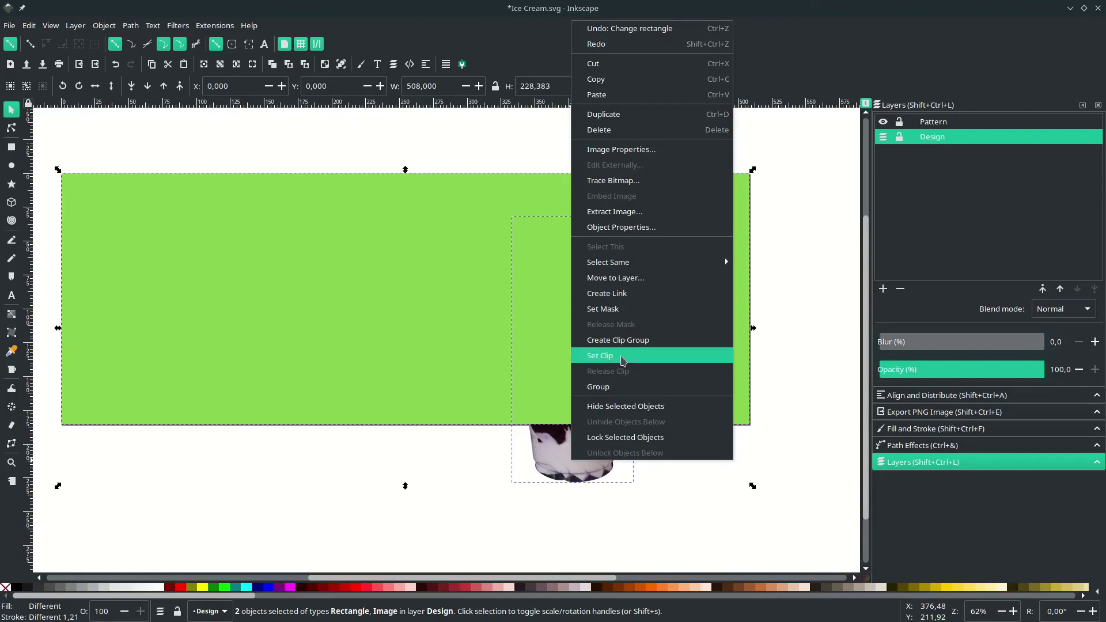
left_click(623, 361)
left_click(603, 484)
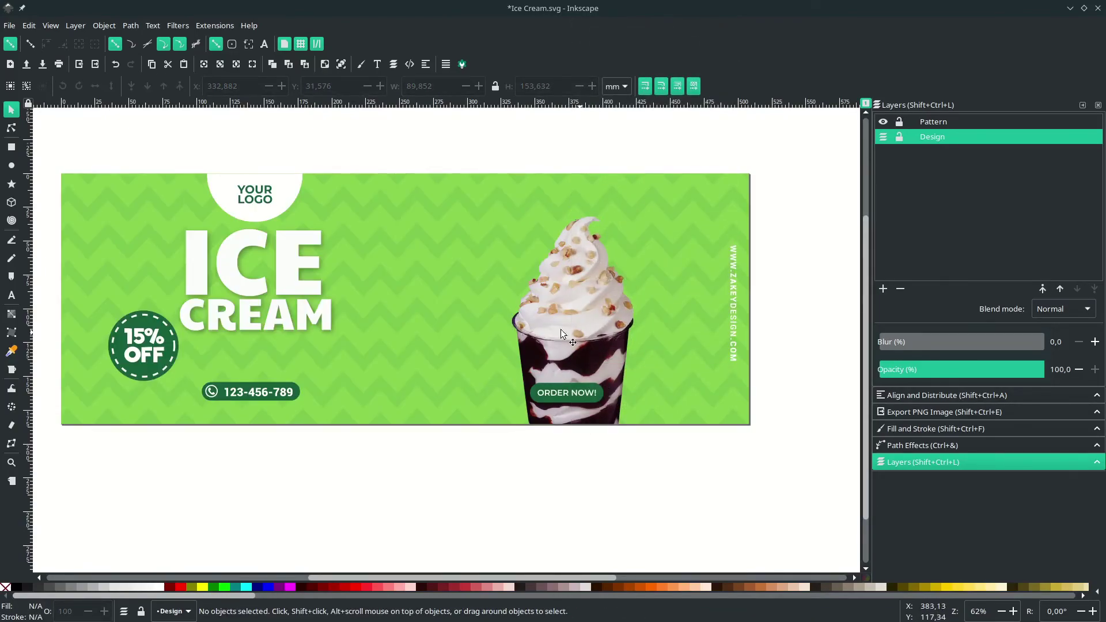
left_click_drag(589, 325, 582, 324)
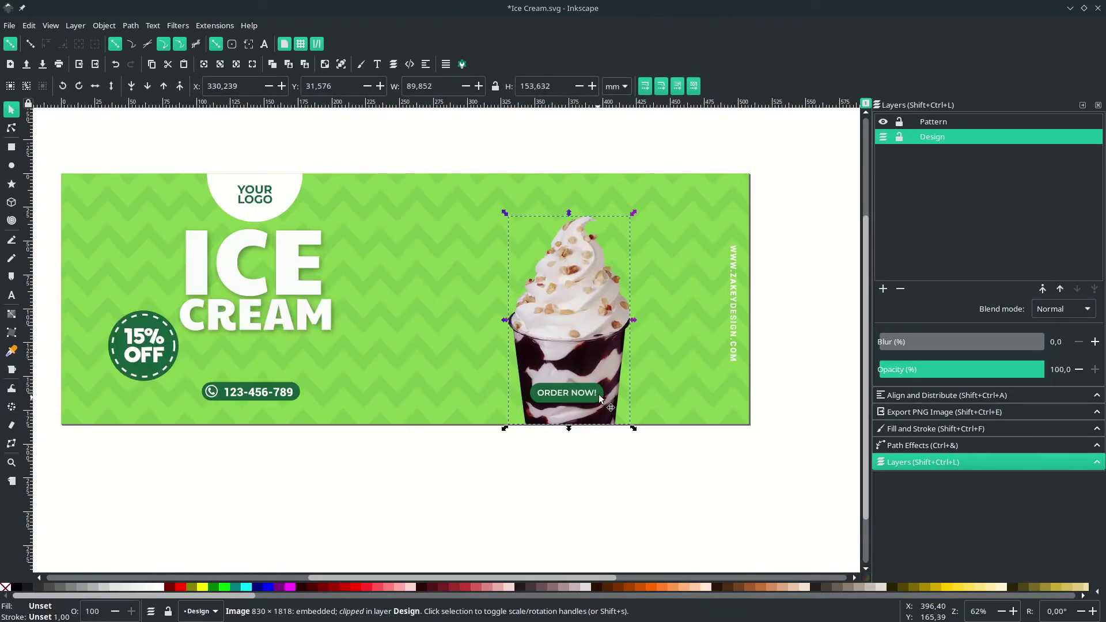
Step: Move the 15% OFF badge next to the clipped sundae photo
left_click(498, 489)
left_click_drag(137, 336, 494, 288)
left_click(452, 467)
scroll(452, 467, "down", 1)
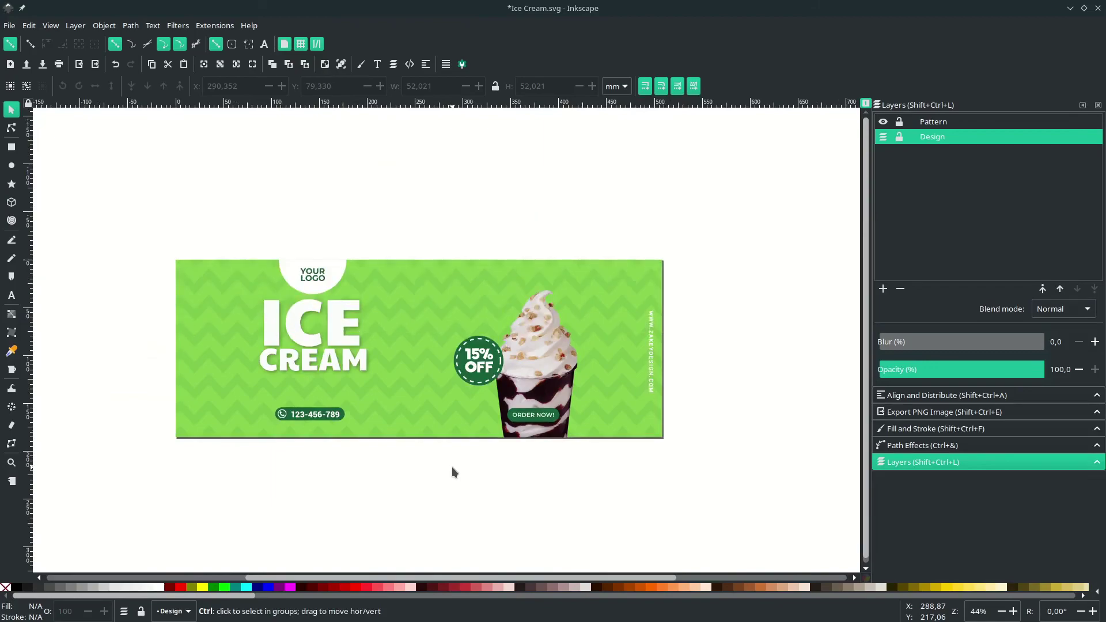
scroll(499, 469, "down", 1)
scroll(502, 473, "up", 1)
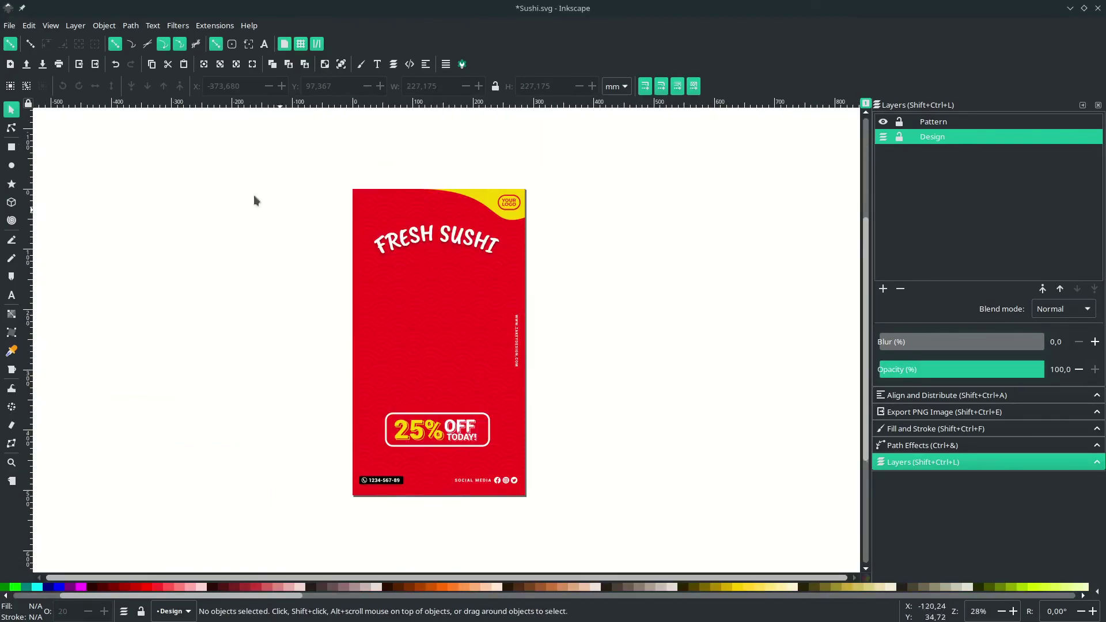
Step: Import Sushi-PNG-Pic.png into the Sushi page as an embedded image
left_click(9, 26)
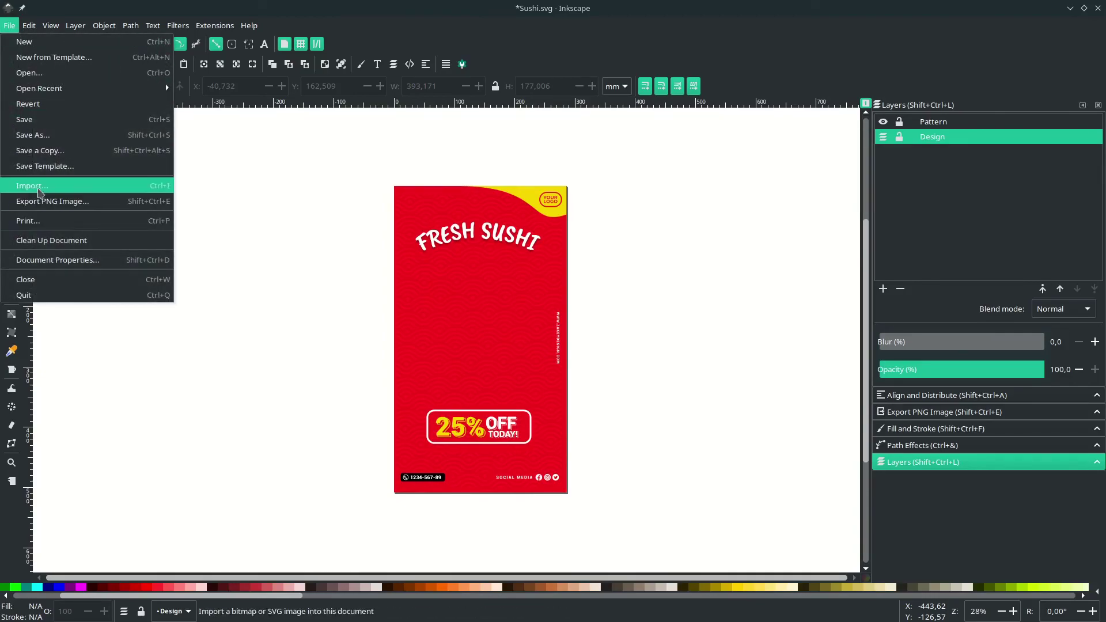
left_click(39, 183)
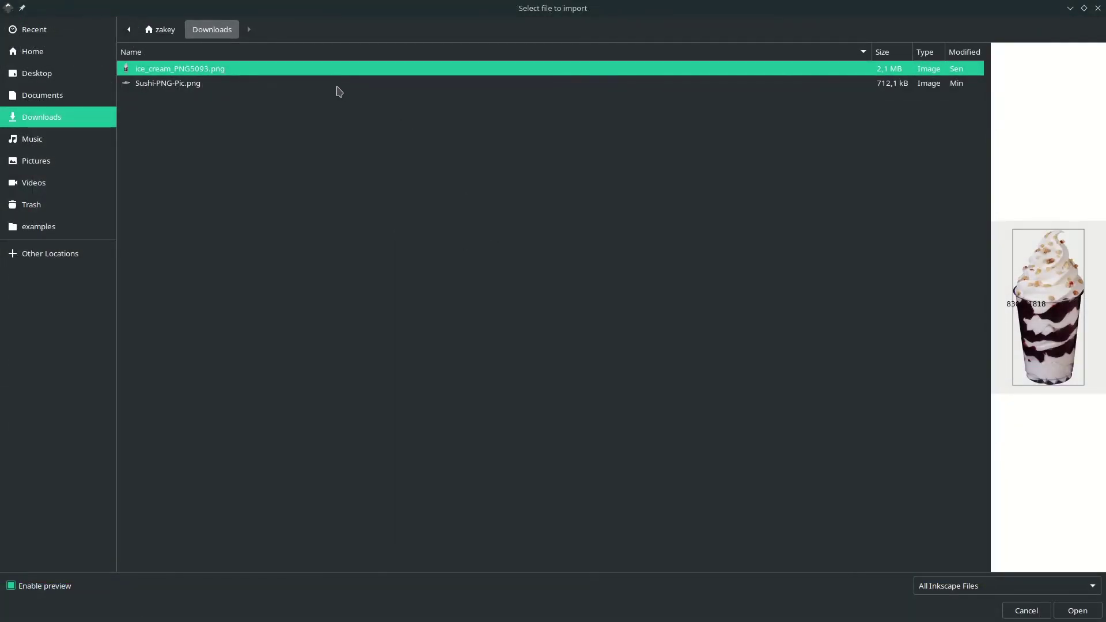
left_click(341, 84)
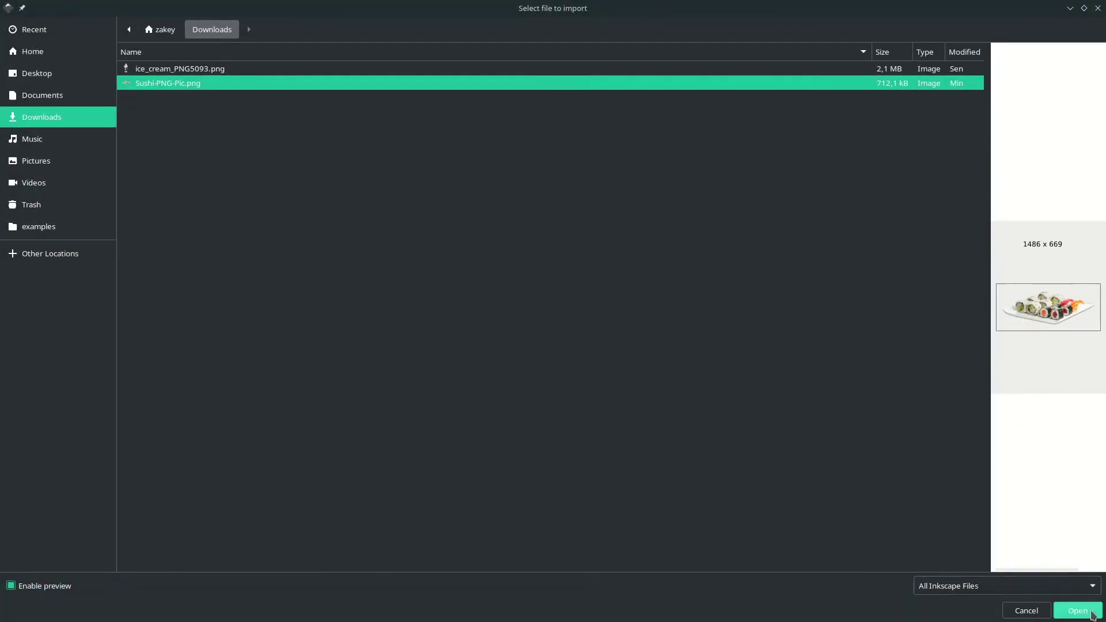
left_click(1078, 611)
left_click(635, 403)
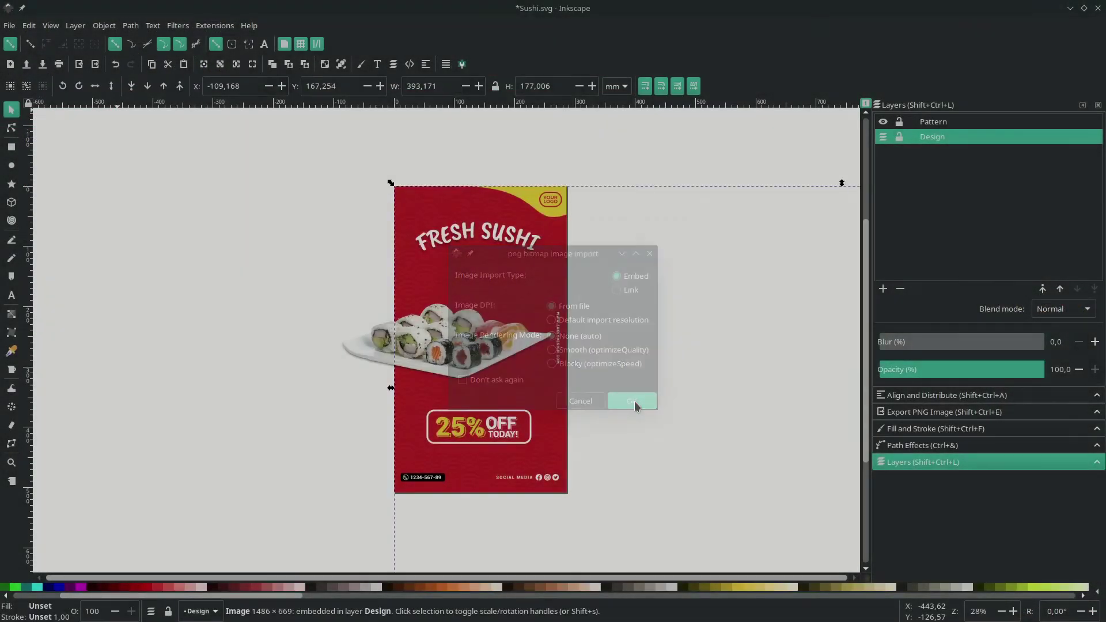
Step: Scale the sushi photo down, center it mid-page, and save Sushi.svg
key("plus")
left_click_drag(636, 406, 562, 372)
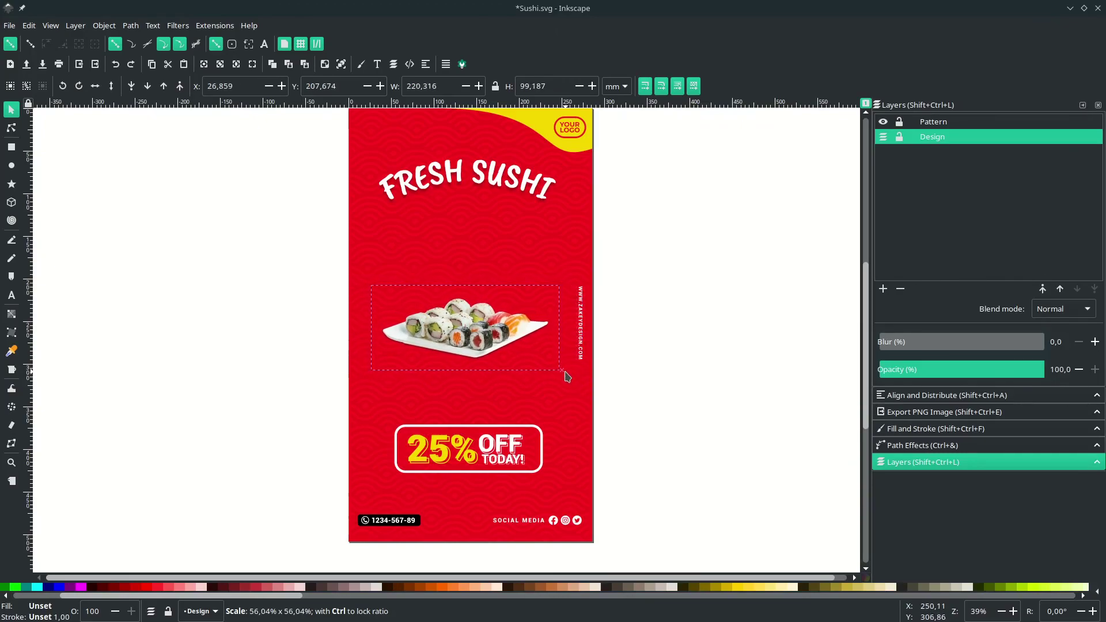
left_click_drag(461, 320, 467, 335)
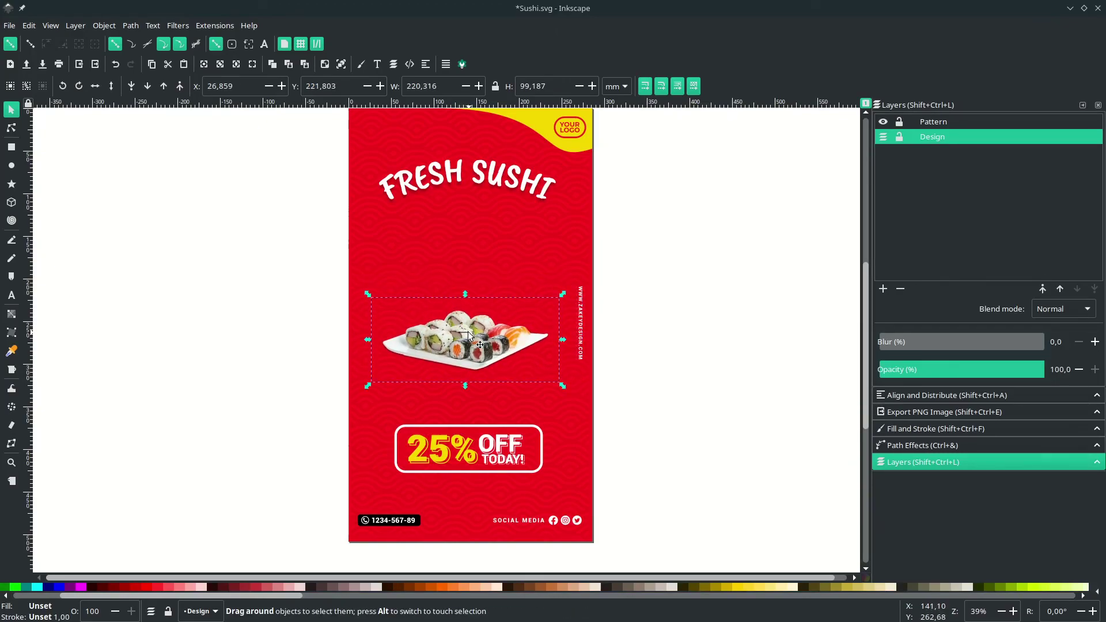
left_click(628, 385)
key("minus")
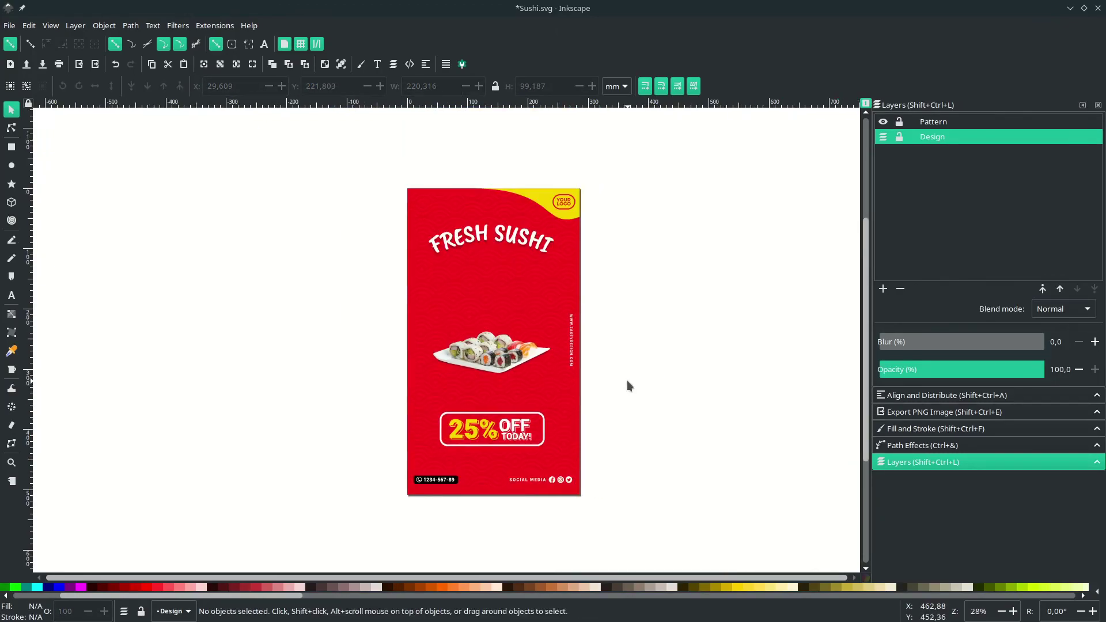
key("ctrl+s")
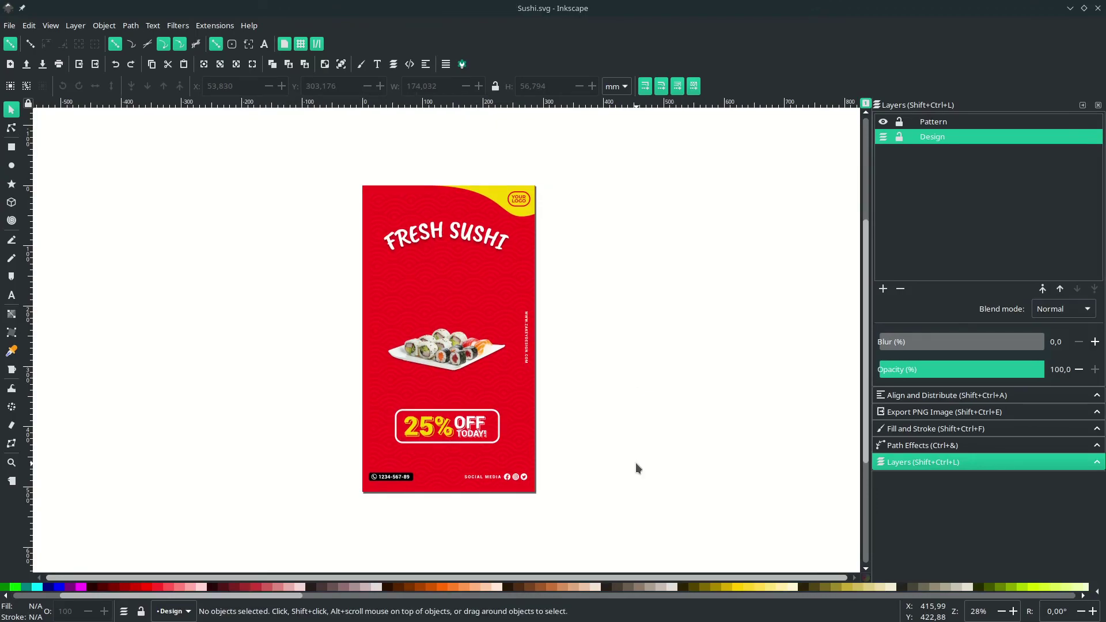
key("ctrl+s")
key("ctrl+s")
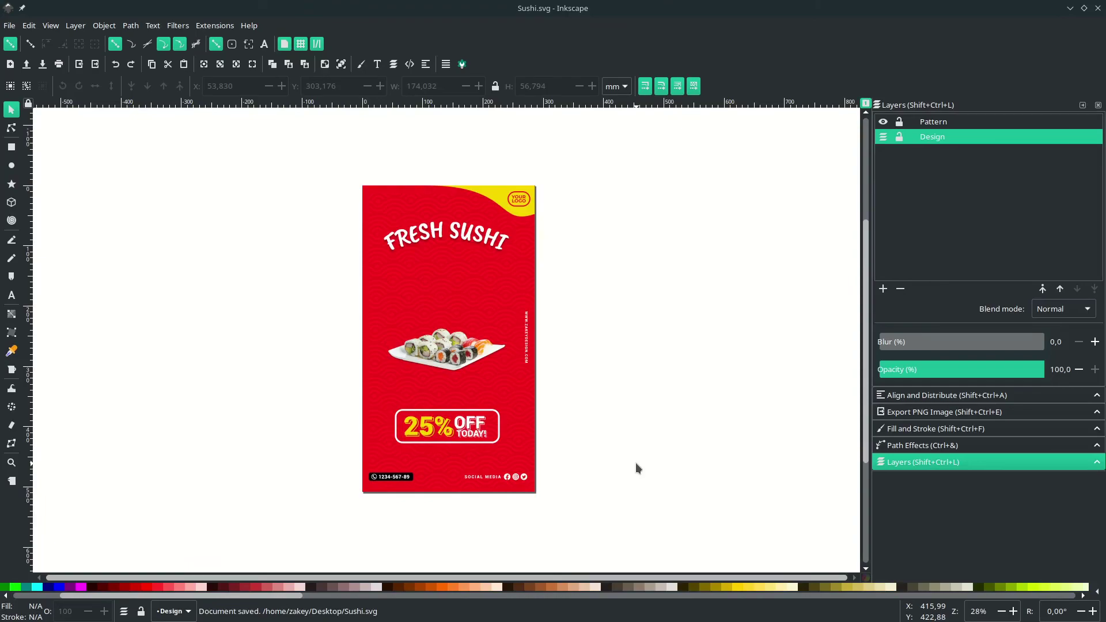